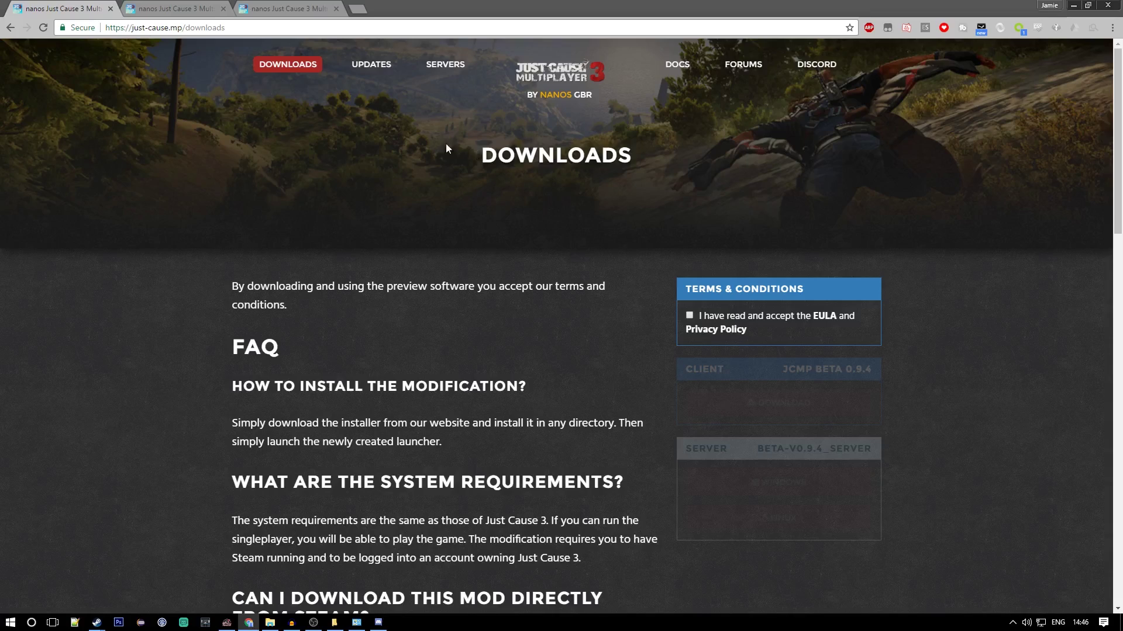
Accept the EULA and Privacy Policy and download the Windows version of the beta-v0.9.4 server.
drag(274, 28, 74, 26)
click(762, 328)
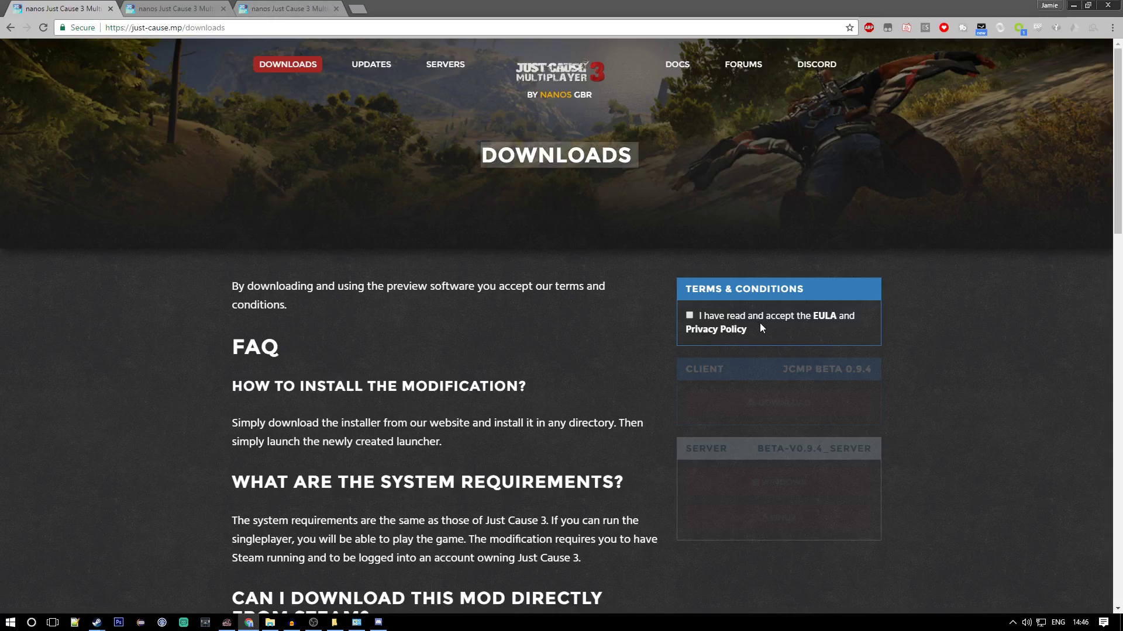
click(691, 315)
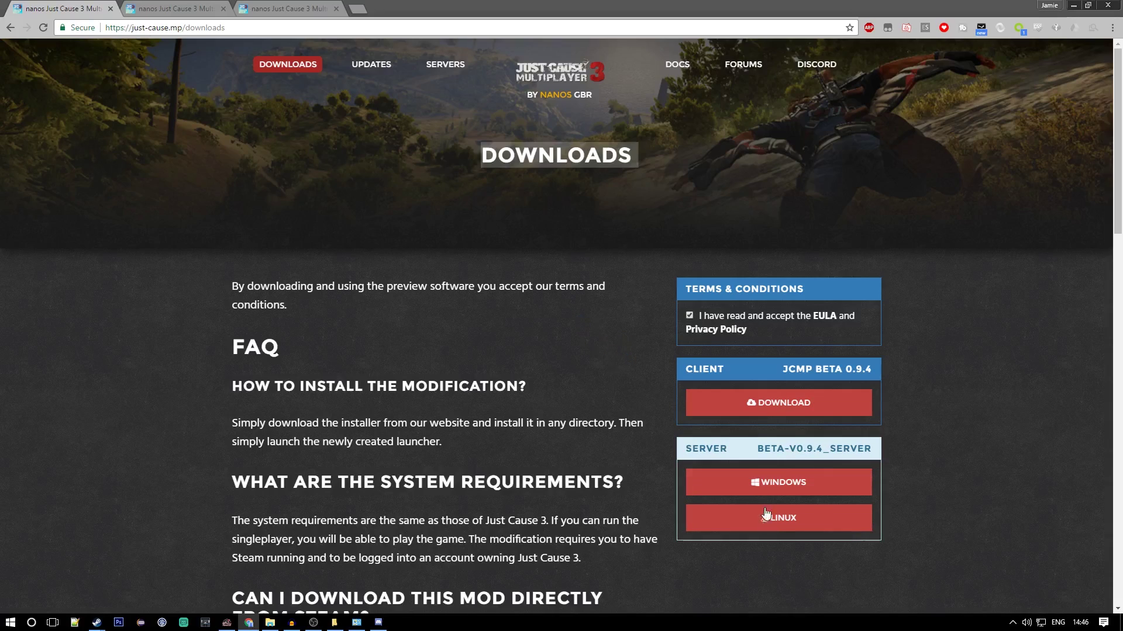
click(752, 480)
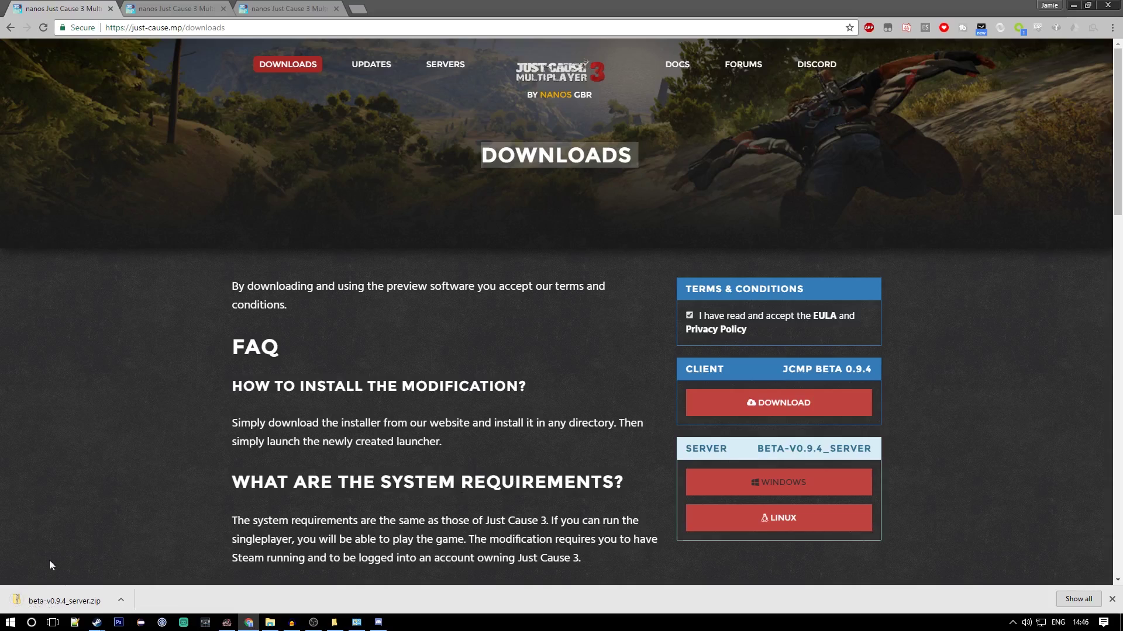
Extract beta-v0.9.4_server.zip into its own folder within the Downloads folder.
click(269, 622)
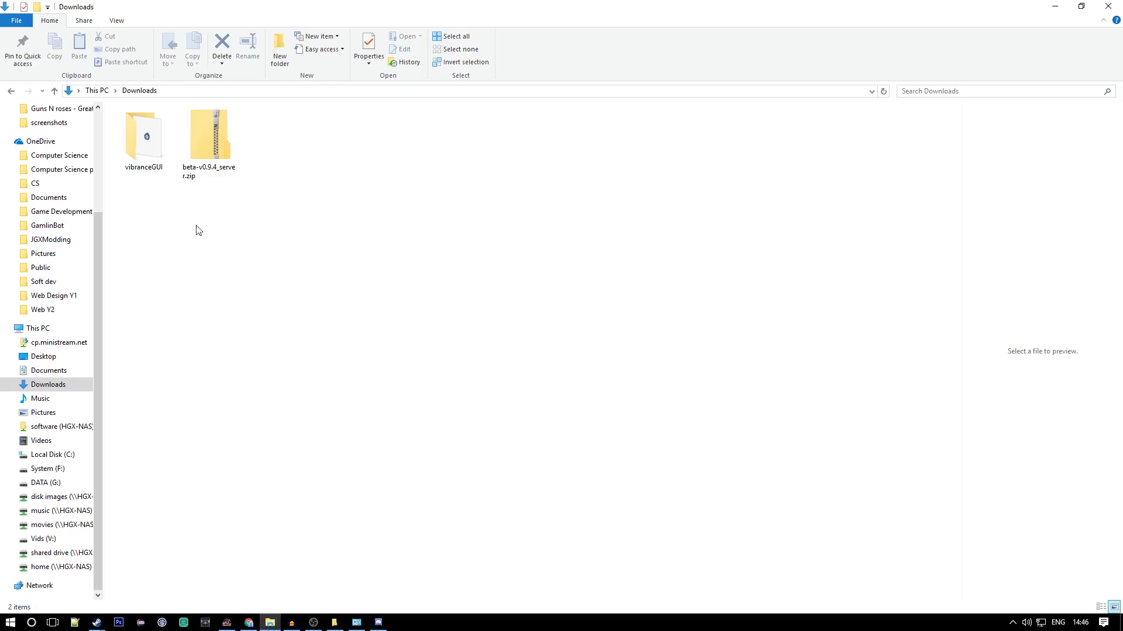
click(195, 171)
right_click(194, 170)
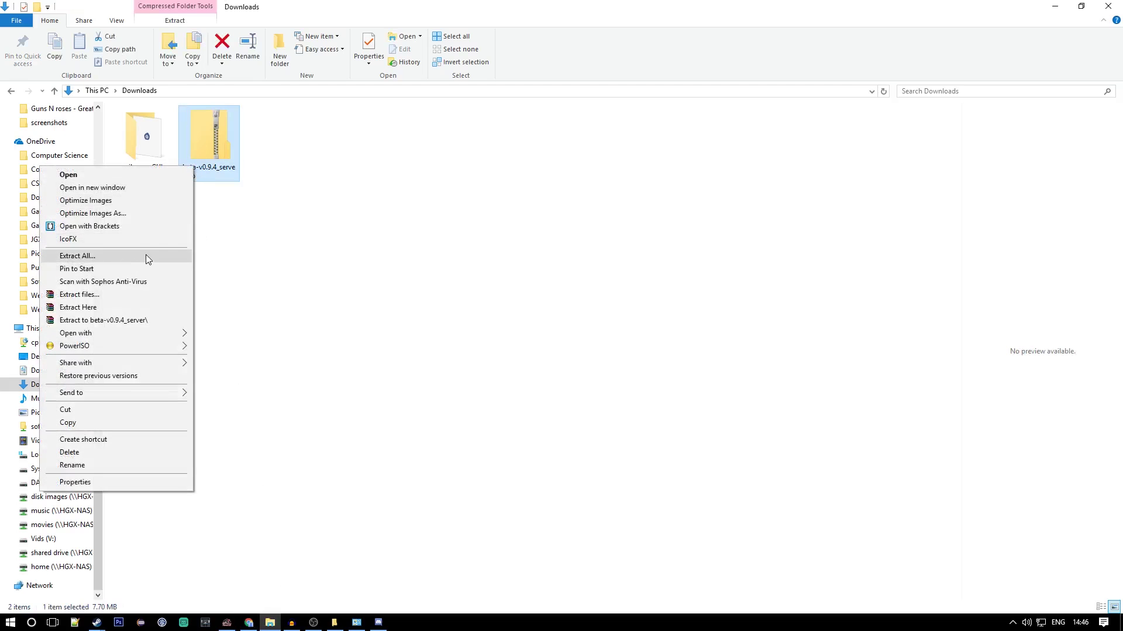
click(255, 265)
right_click(186, 133)
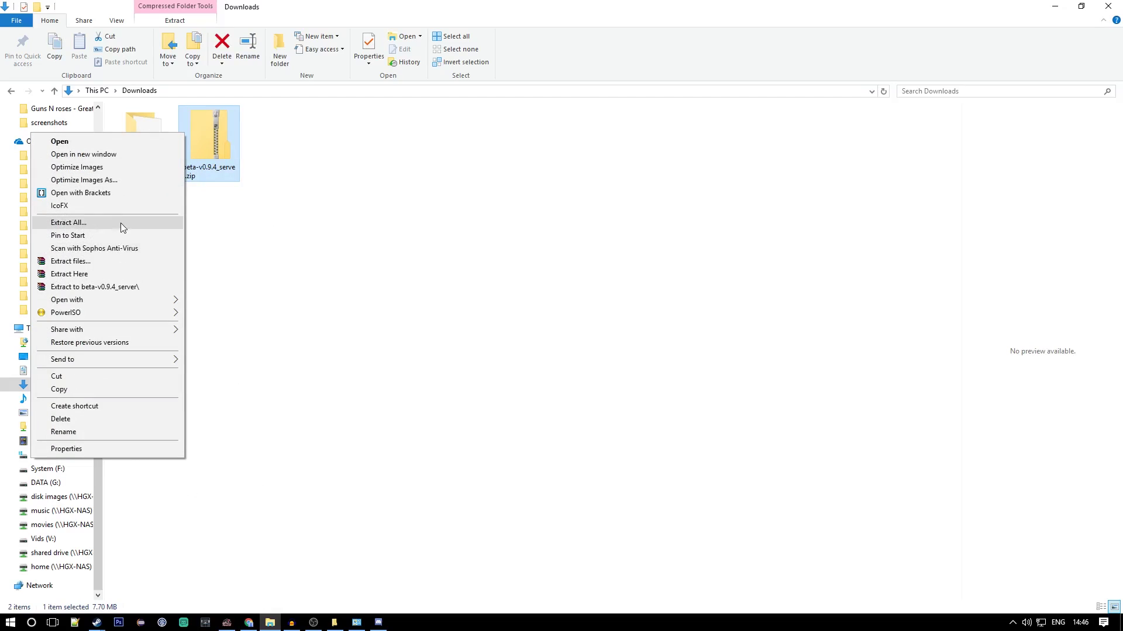
click(121, 223)
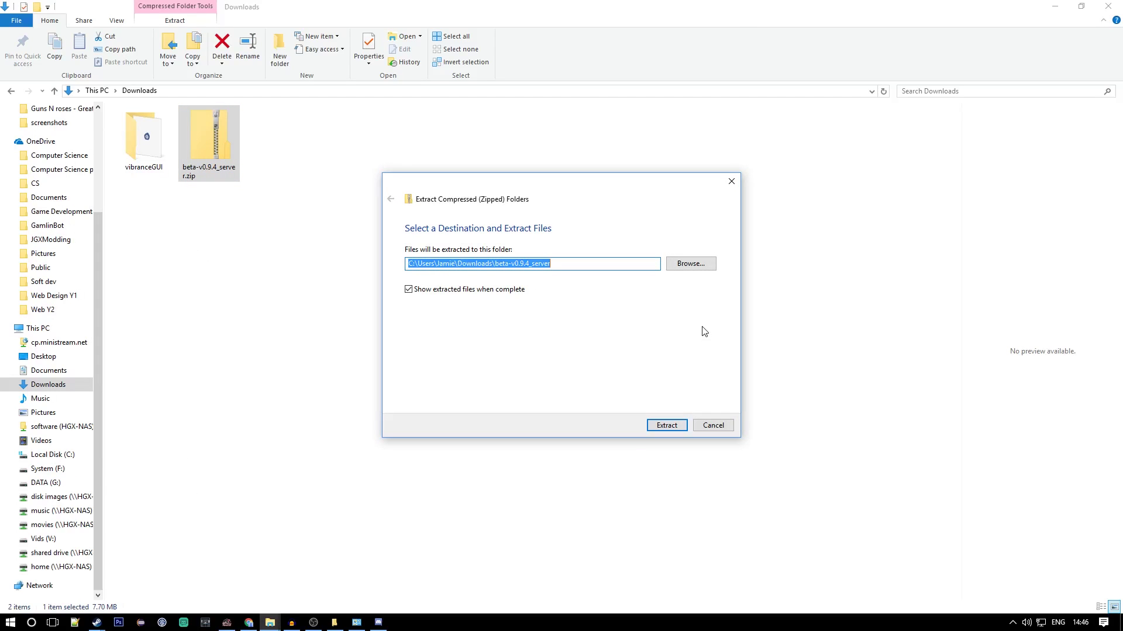
click(681, 424)
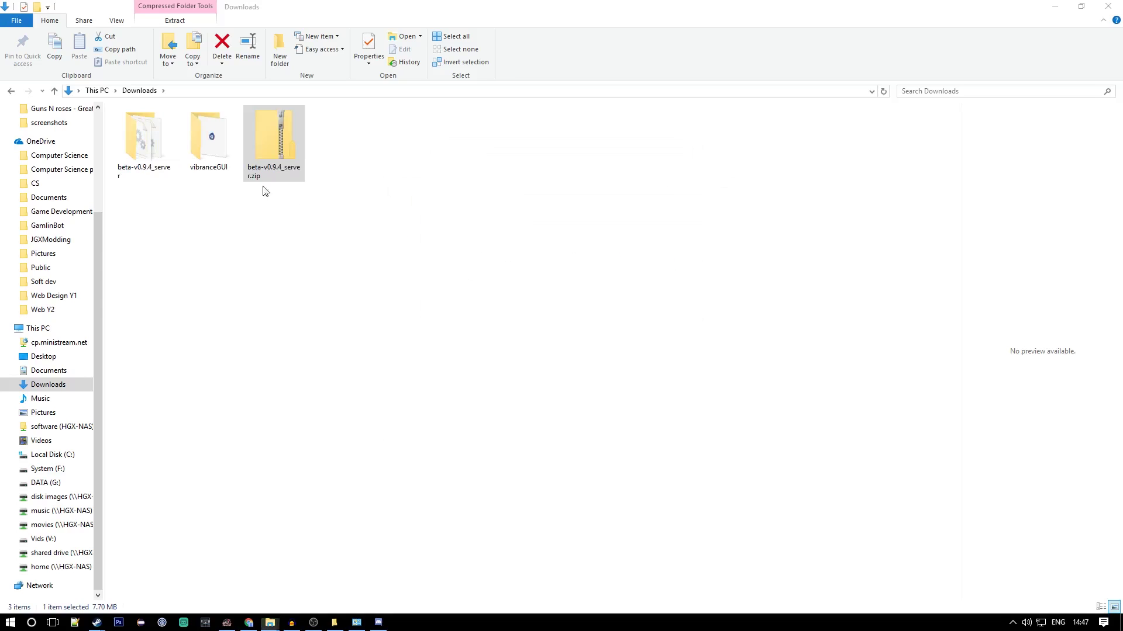
Run Server.exe from the extracted beta-v0.9.4_server folder to generate its configuration files, and close the server console.
double_click(147, 168)
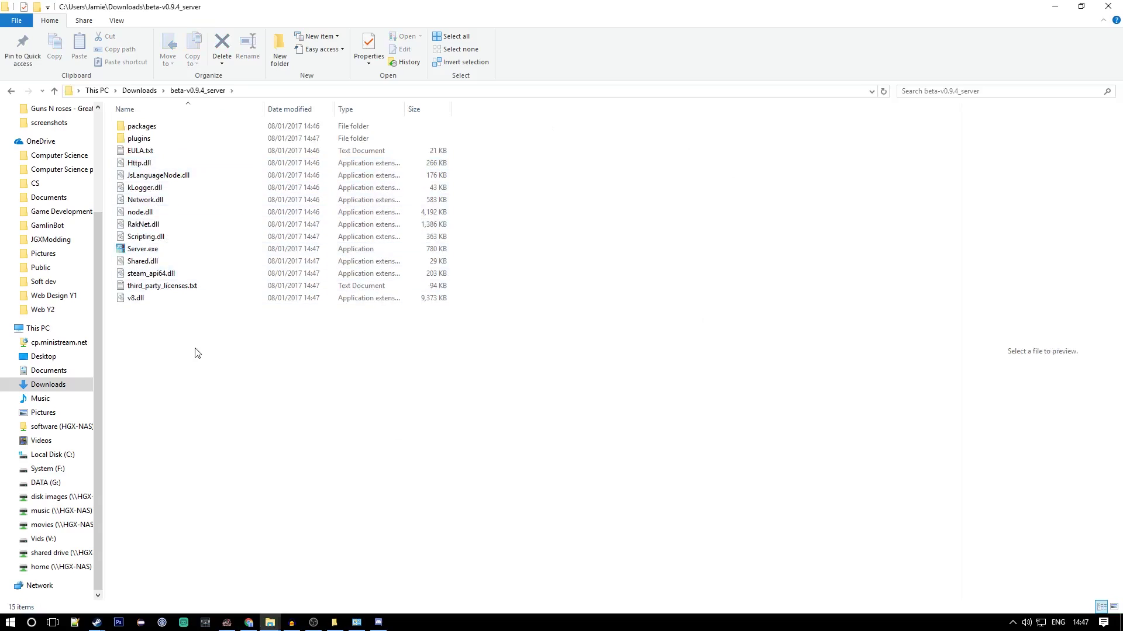
drag(198, 354, 154, 350)
double_click(233, 254)
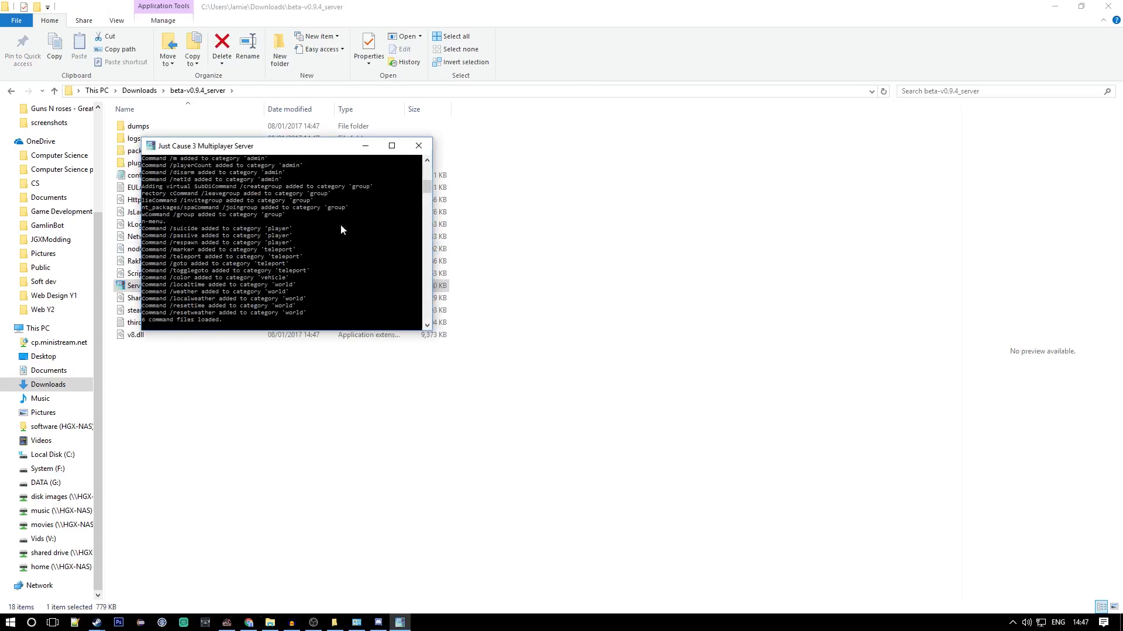
click(410, 148)
drag(210, 377, 179, 419)
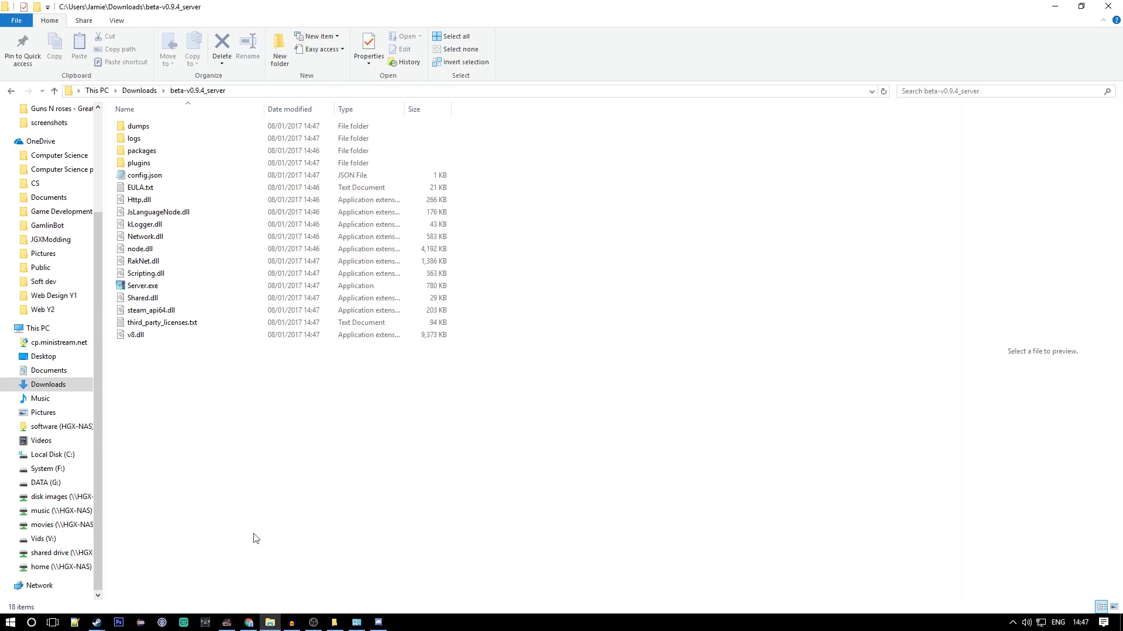
Switch to the browser and delete the existing tutorial server's authkey from the Just Cause 3 Multiplayer Authkeys page.
click(248, 622)
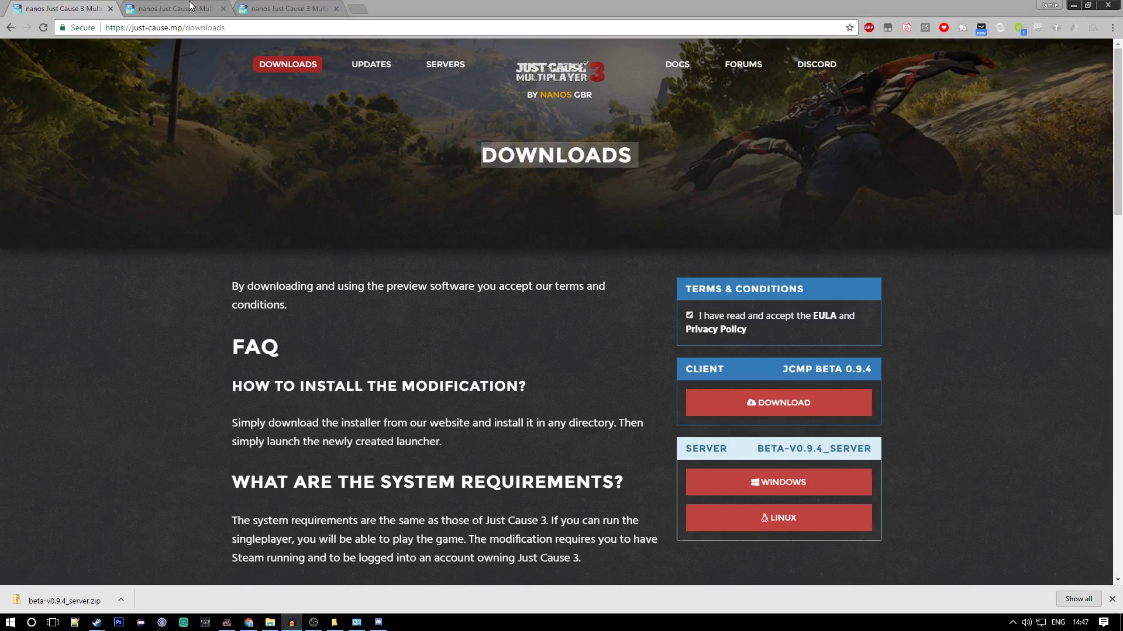
key(ctrl+Tab)
click(456, 65)
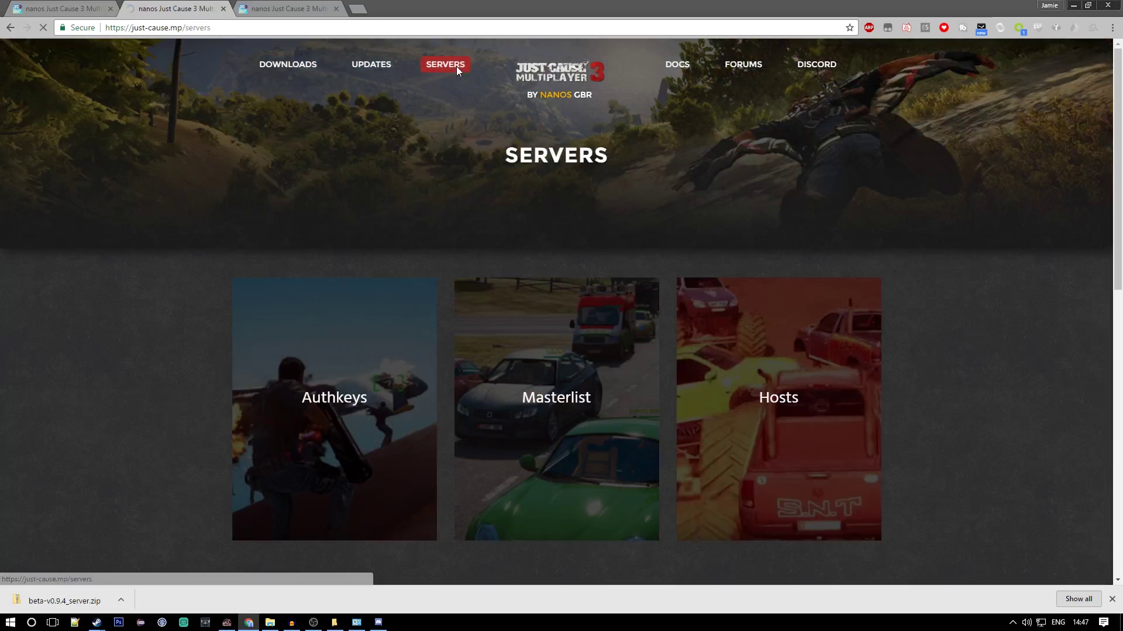
click(384, 377)
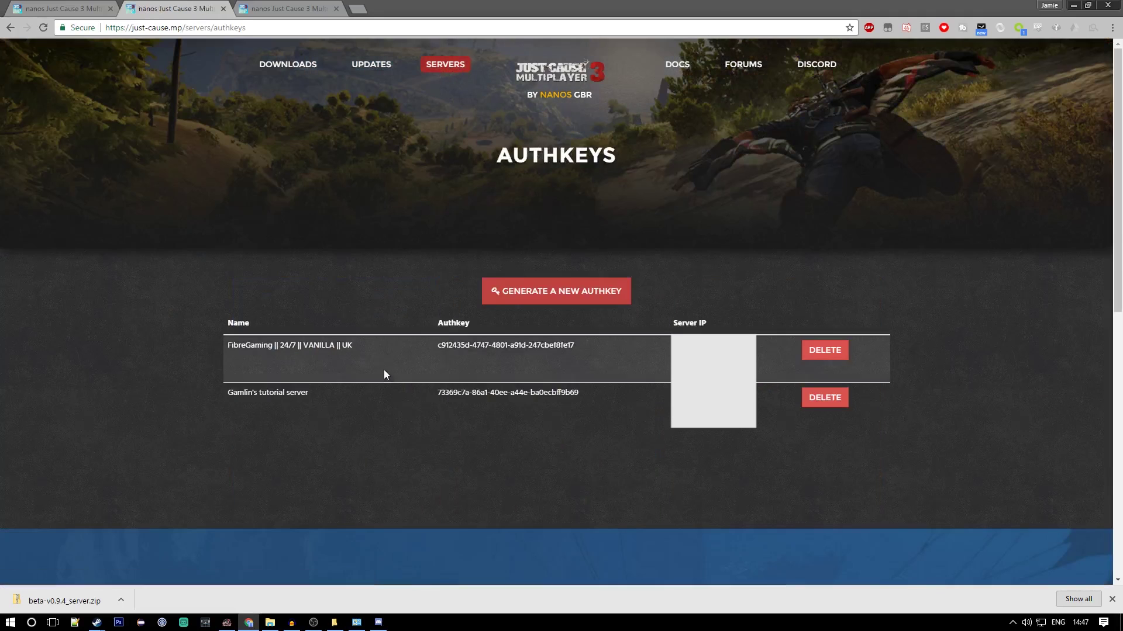
click(824, 398)
click(608, 97)
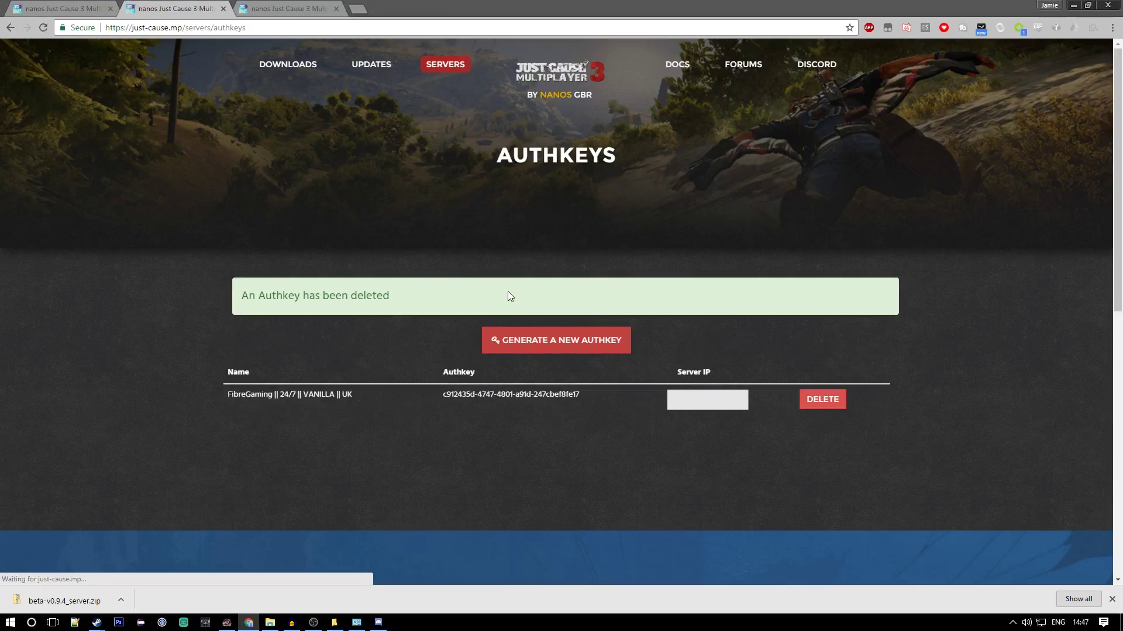
Begin generating a new authkey and enter the tutorial server's name as the server name.
click(509, 339)
click(542, 284)
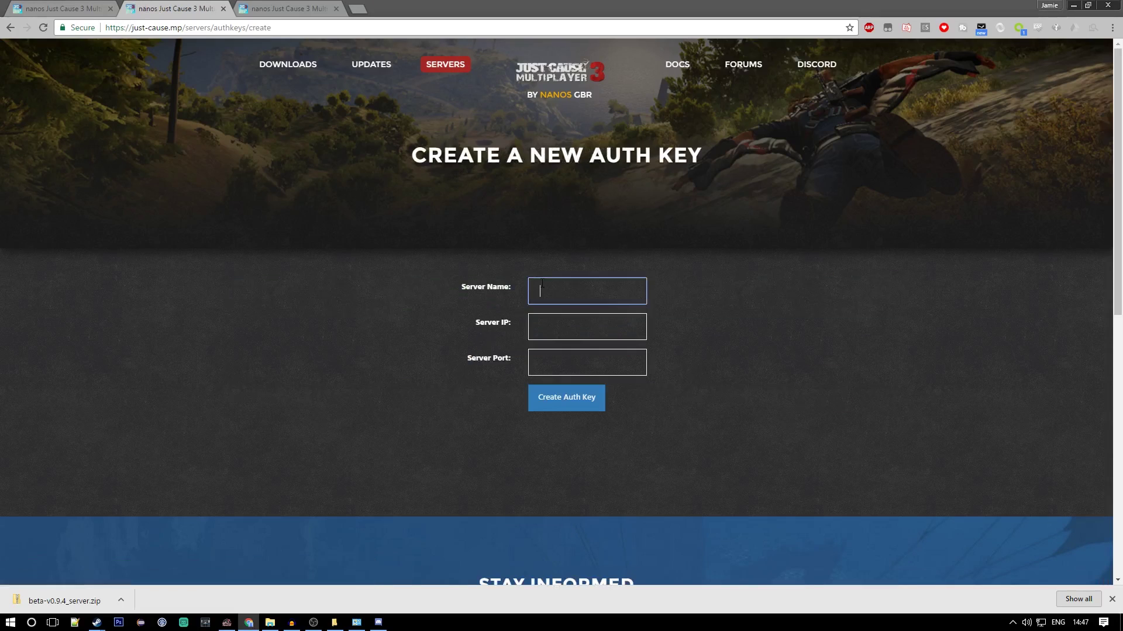
text(Ga)
click(578, 311)
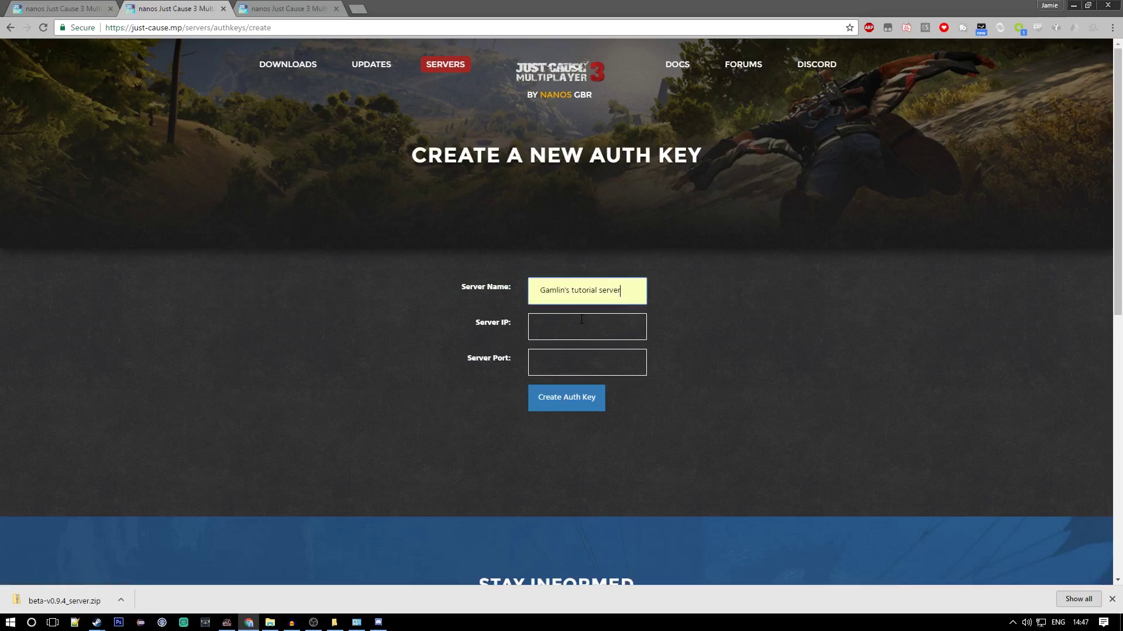
click(561, 327)
Look up the public IP address with a web search for "IP" and paste it as the authkey's server IP.
click(358, 9)
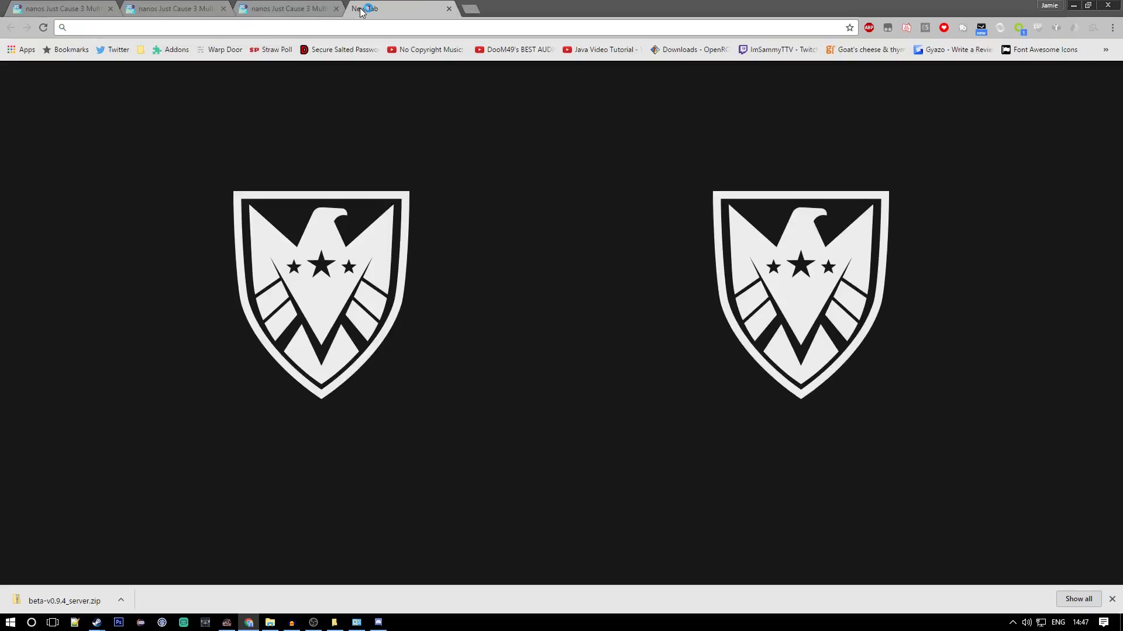
text(IP)
key(Return)
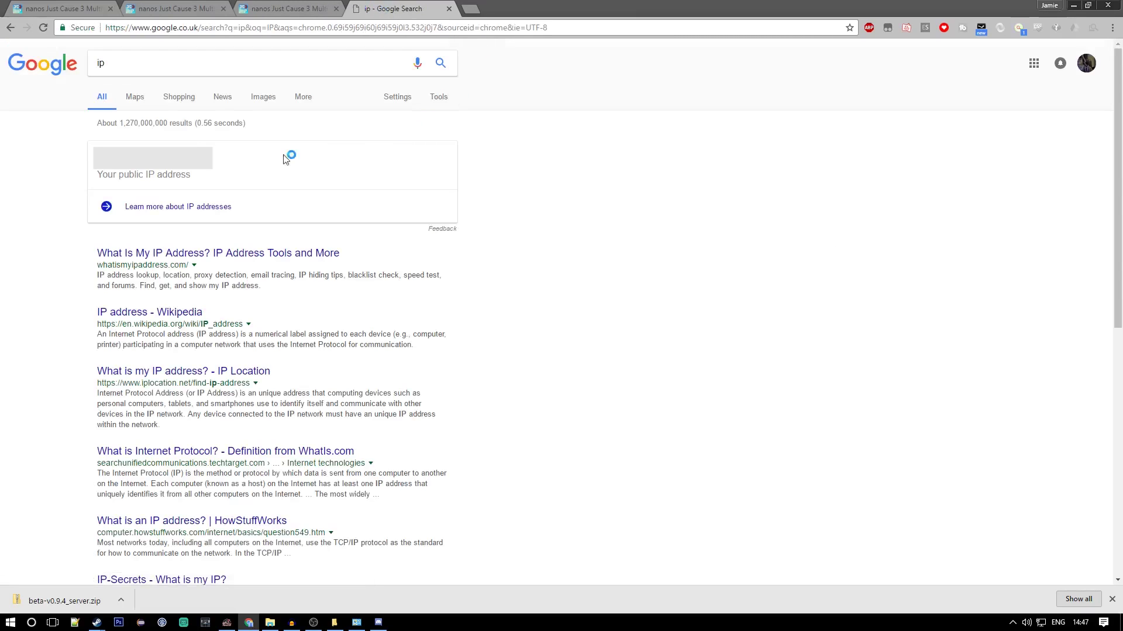
drag(217, 161, 91, 157)
click(166, 9)
key(ctrl+v)
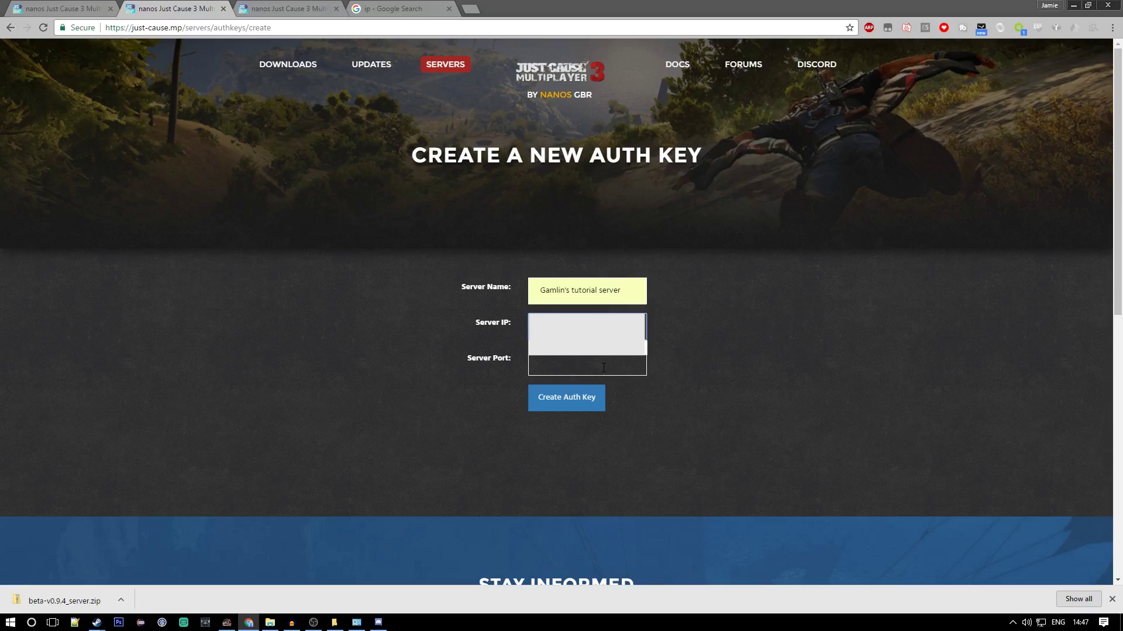
Set the server port to 4200 and create the auth key.
click(540, 374)
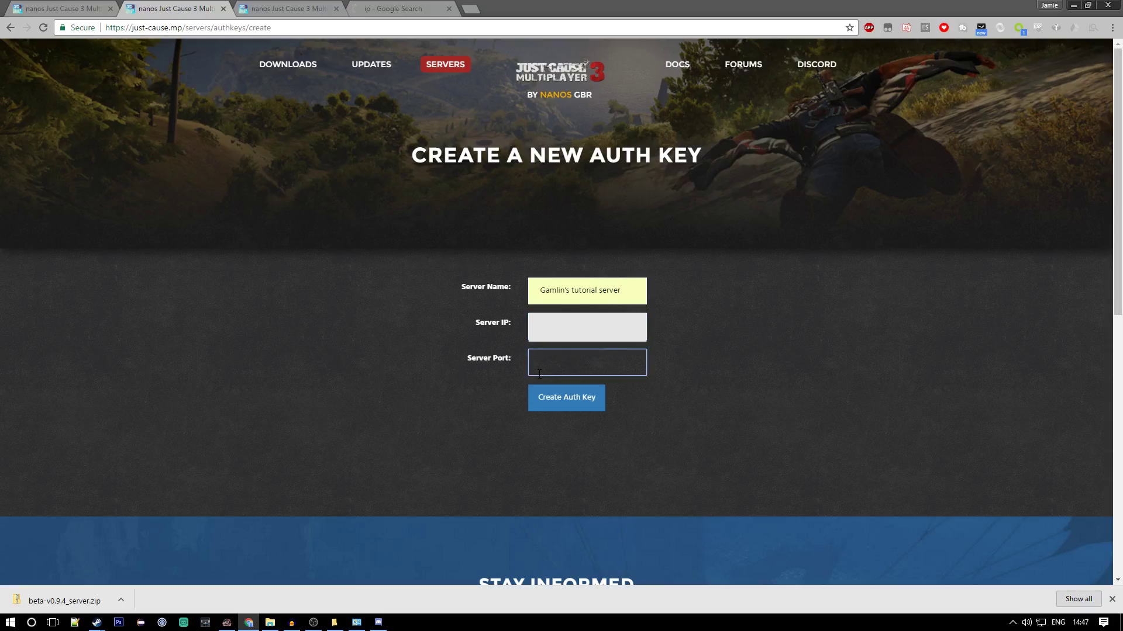
text(4200)
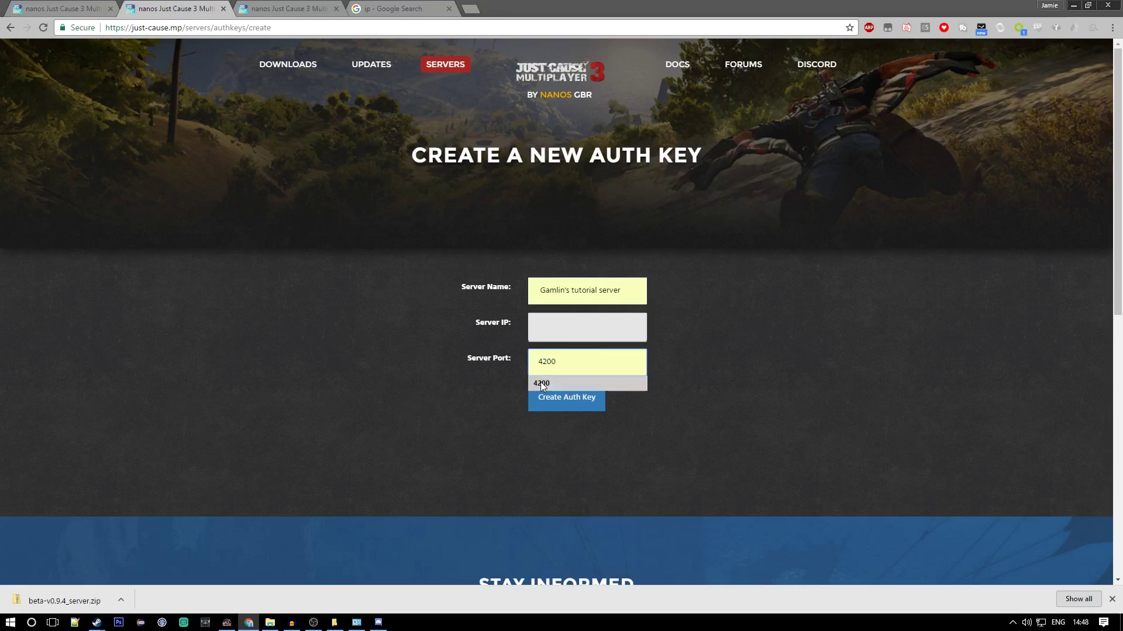
click(541, 383)
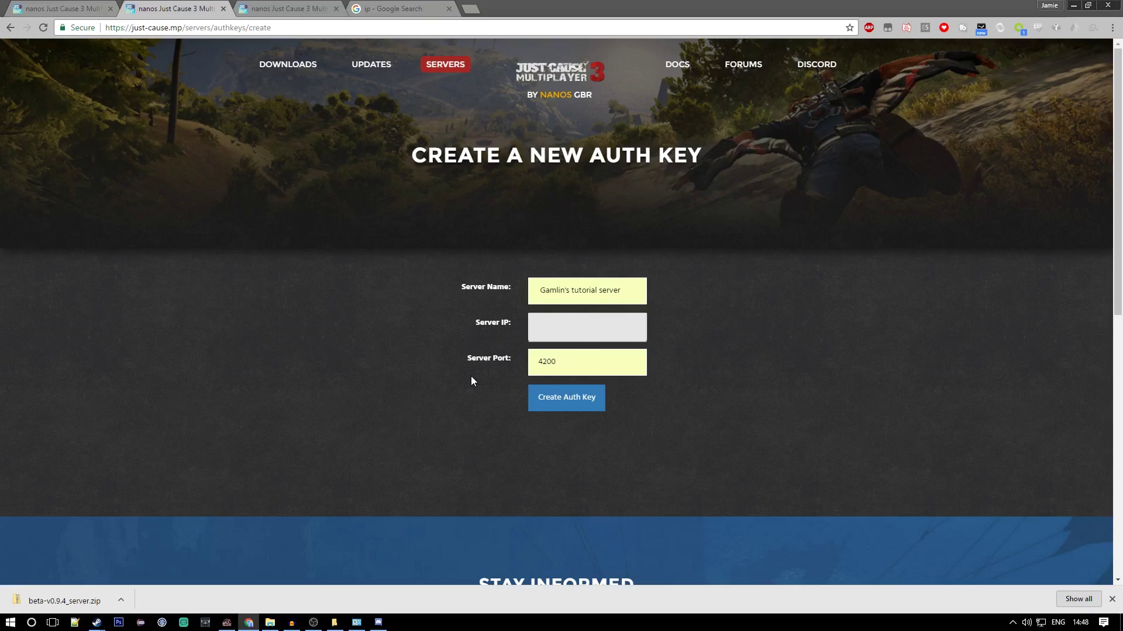
click(1112, 599)
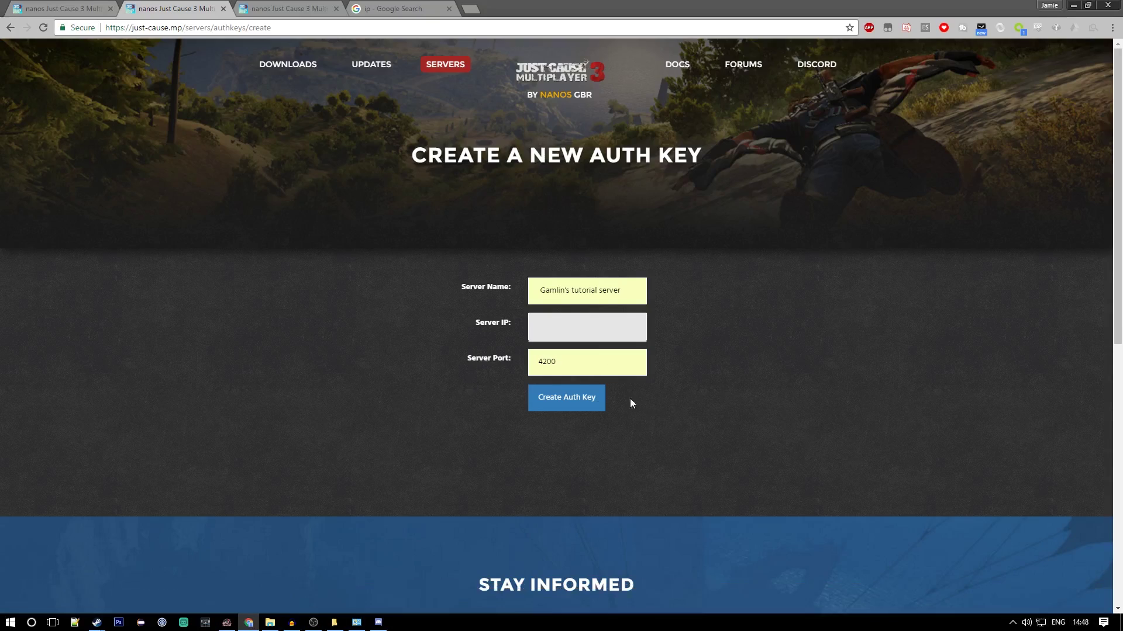
click(568, 395)
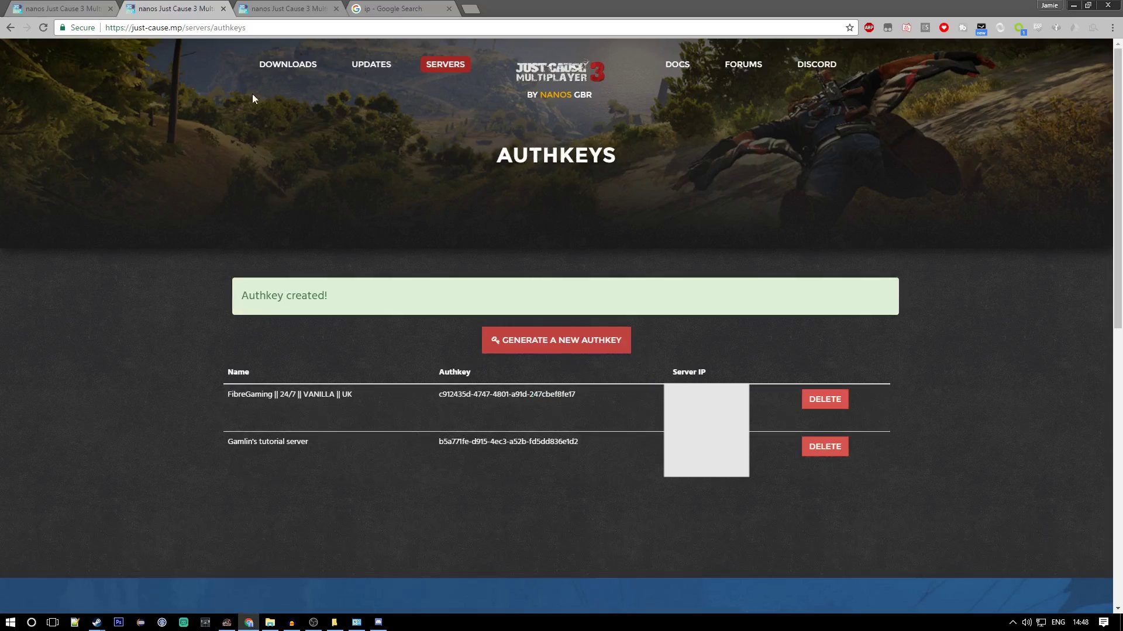
Open the documentation on adding a server to the server browser and download the masterlist-package from it.
click(677, 65)
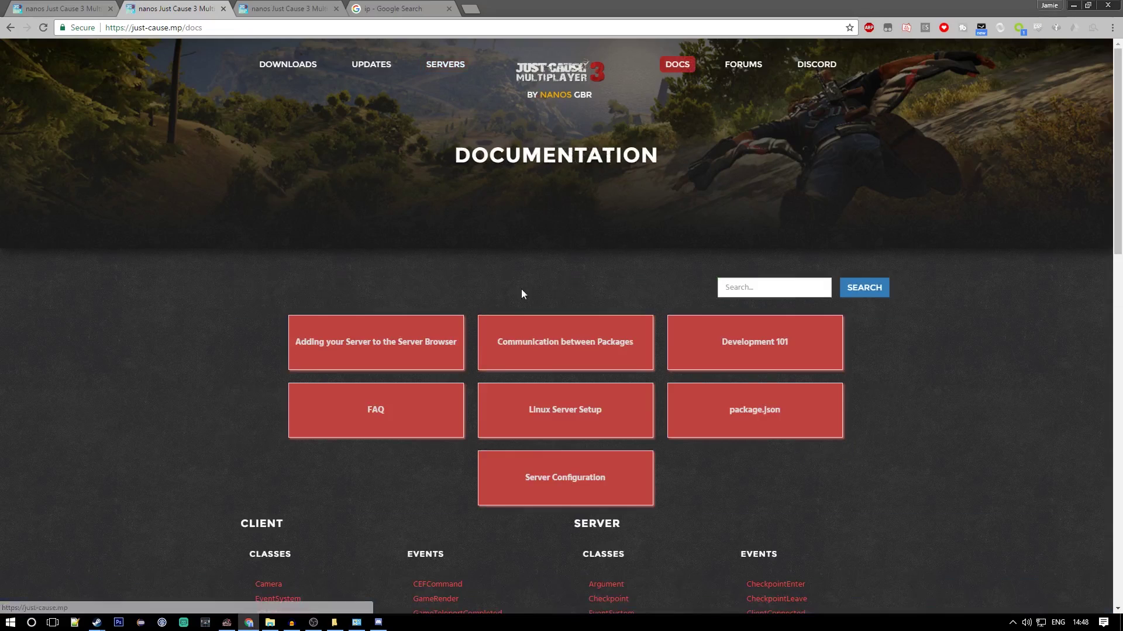
click(364, 343)
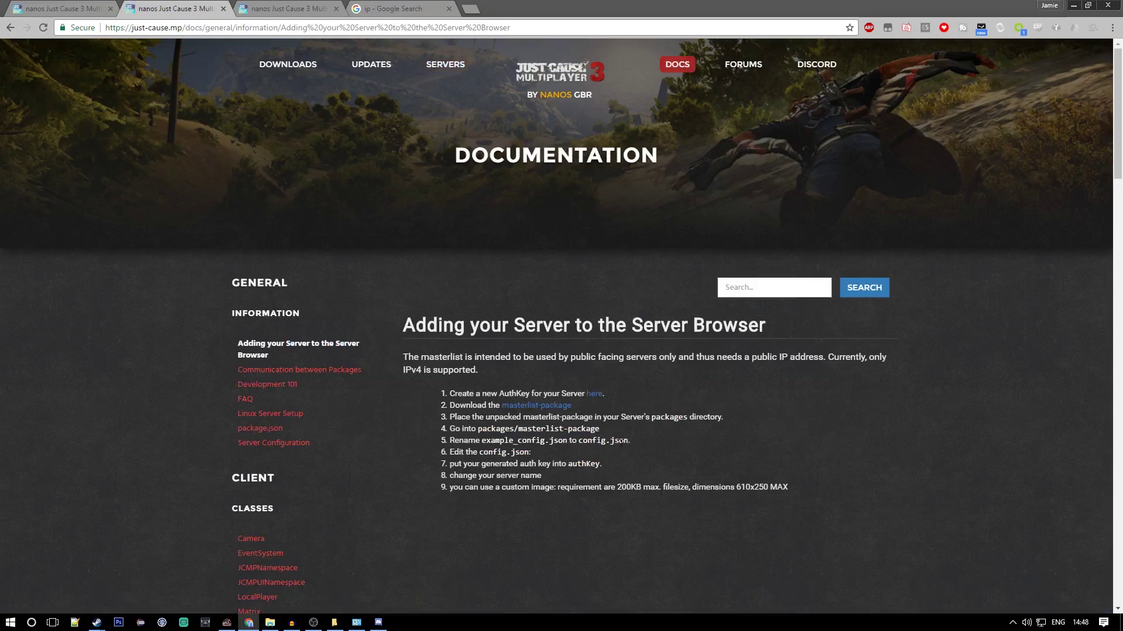
drag(571, 405, 473, 405)
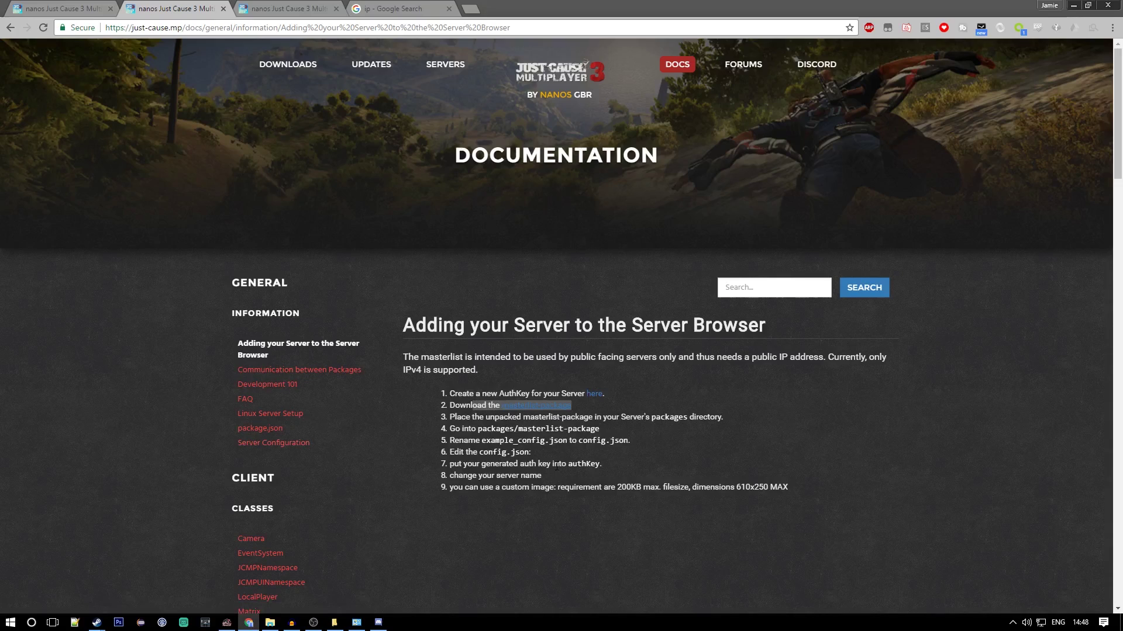
click(515, 405)
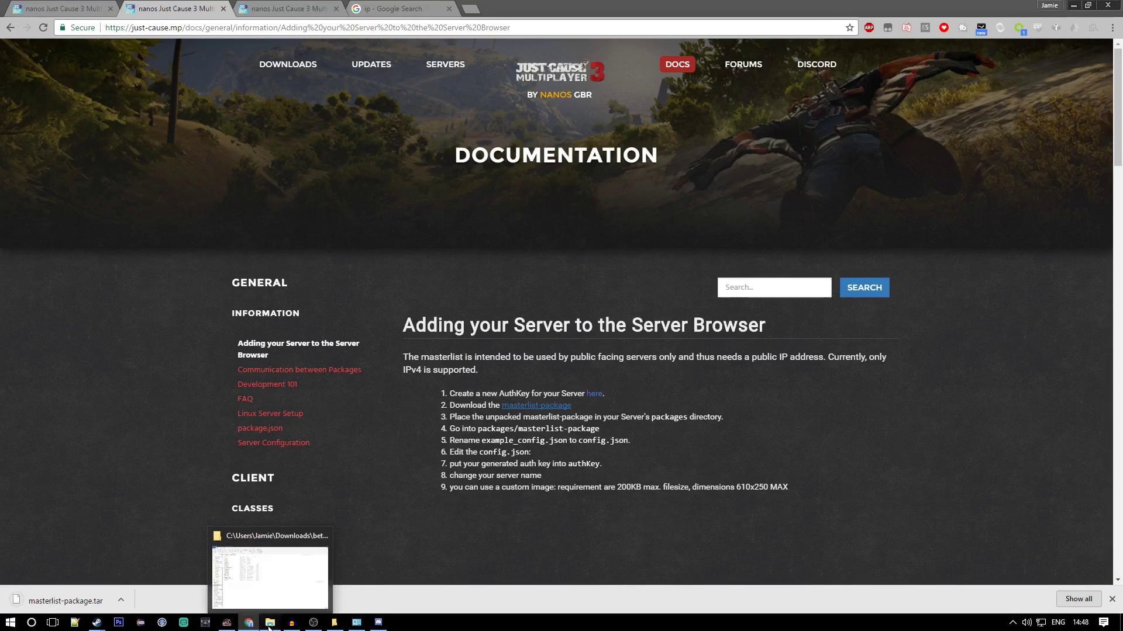
Place masterlist-package.tar from Downloads into the packages folder of beta-v0.9.4_server.
click(270, 625)
click(139, 91)
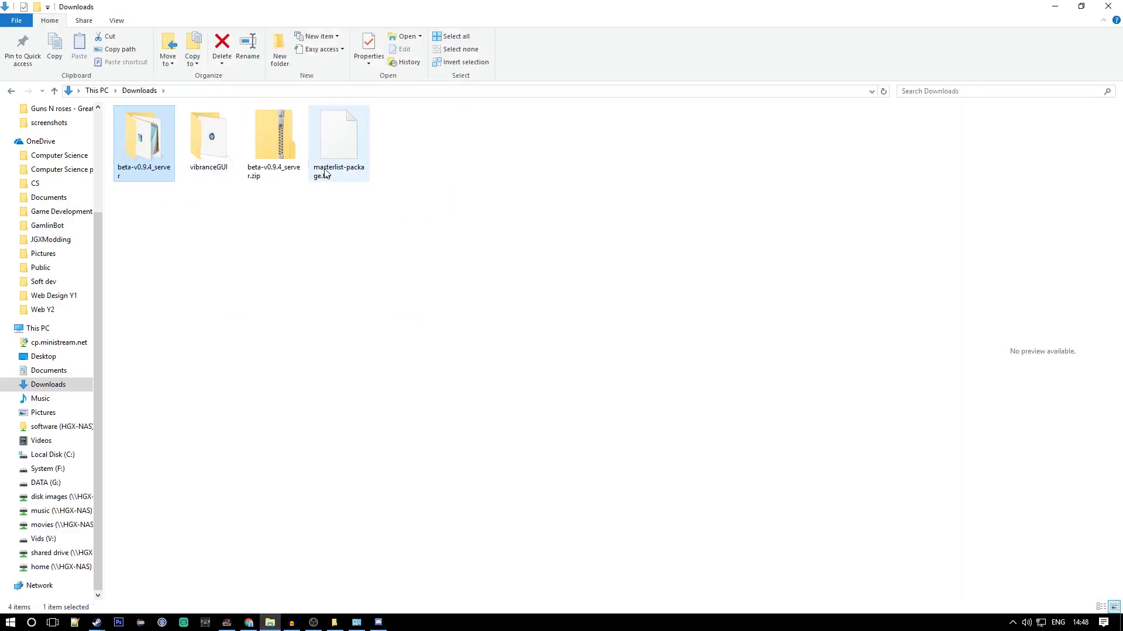
right_click(325, 173)
click(189, 344)
double_click(124, 179)
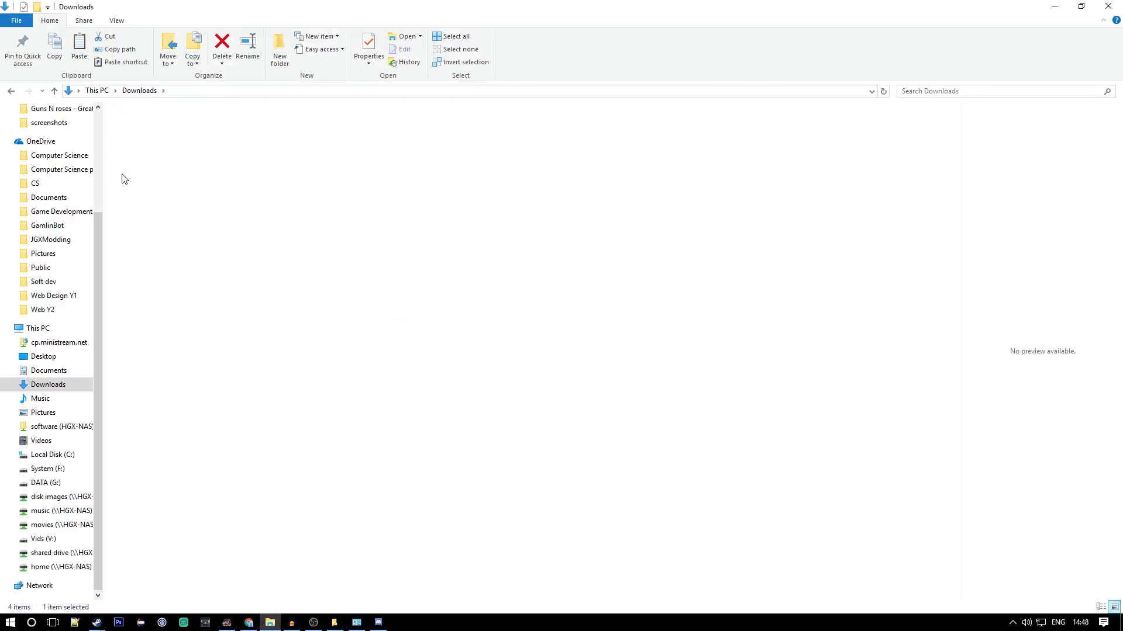
mouse_move(141, 126)
mouse_down()
mouse_move(158, 146)
mouse_move(142, 119)
mouse_up()
drag(191, 397, 138, 388)
double_click(143, 150)
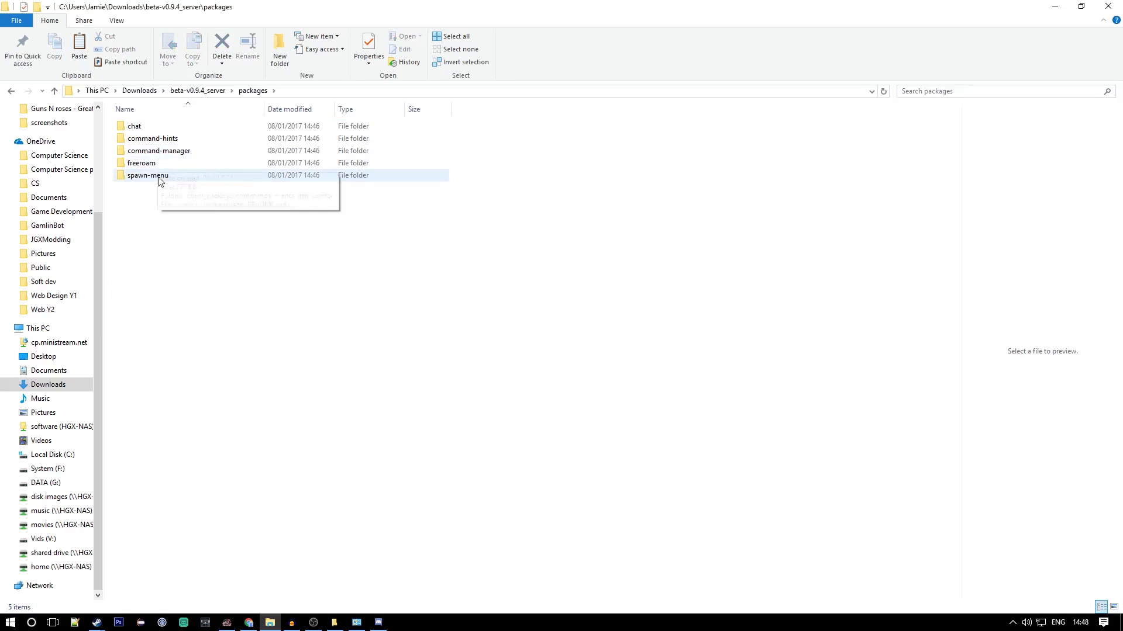
right_click(156, 229)
click(90, 350)
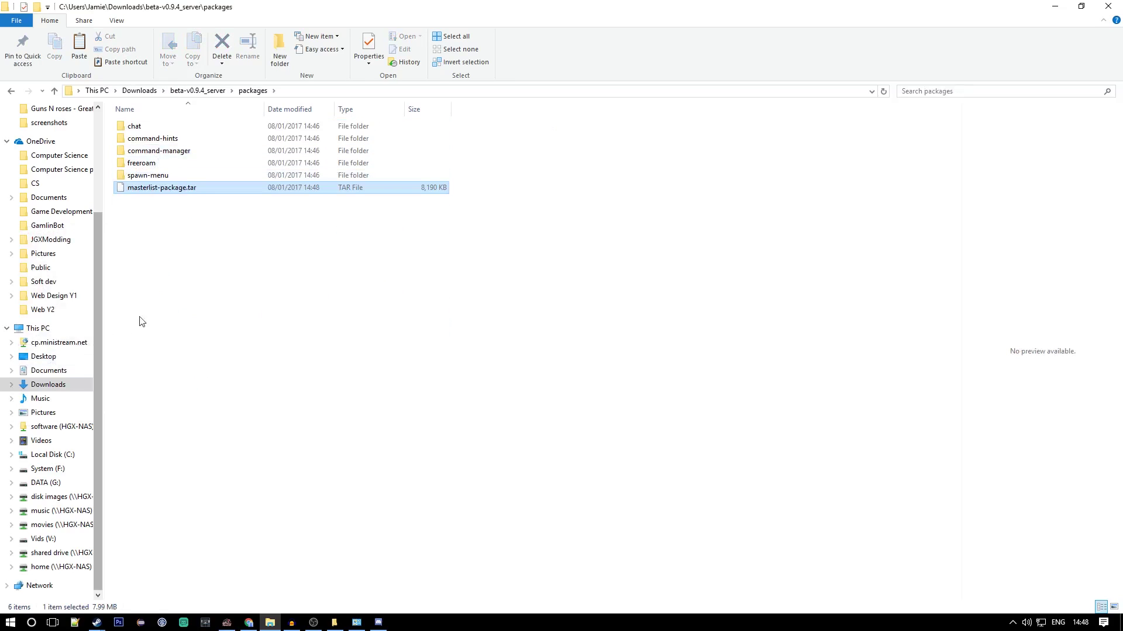
Extract masterlist-package.tar into a masterlist-package folder inside packages and open the extracted folder.
right_click(197, 192)
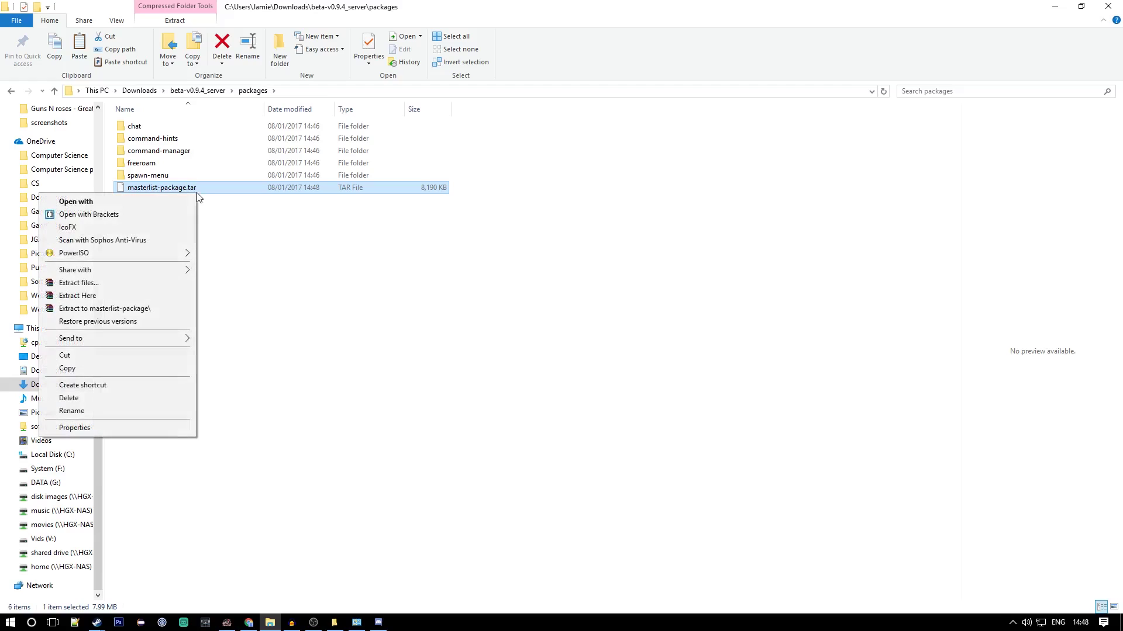
click(156, 282)
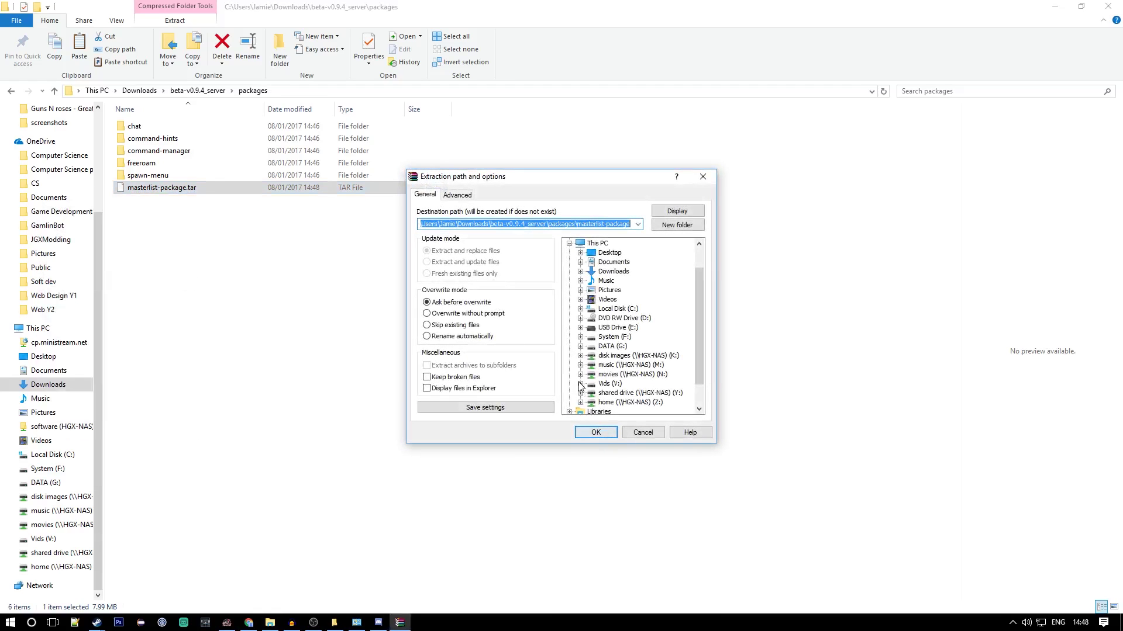
click(591, 433)
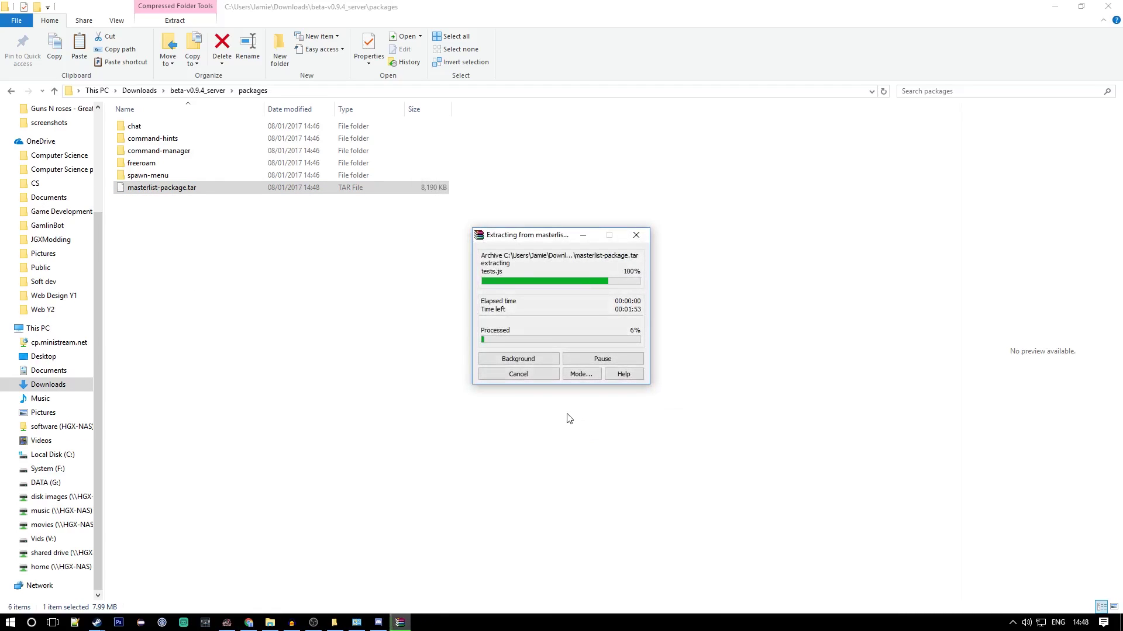
drag(477, 232, 477, 199)
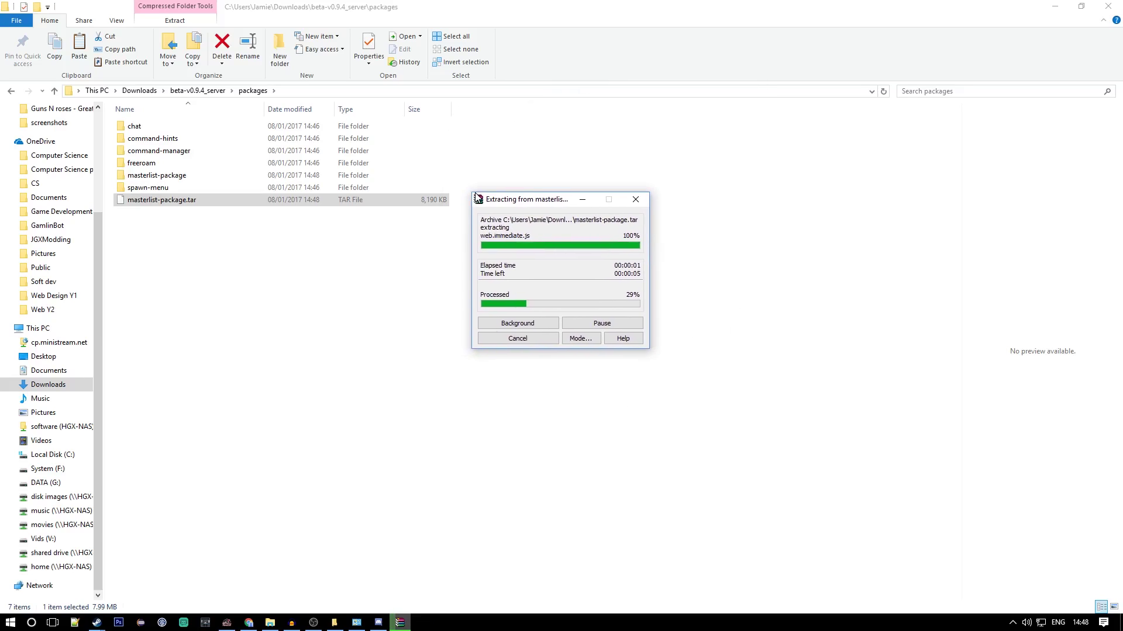
click(419, 303)
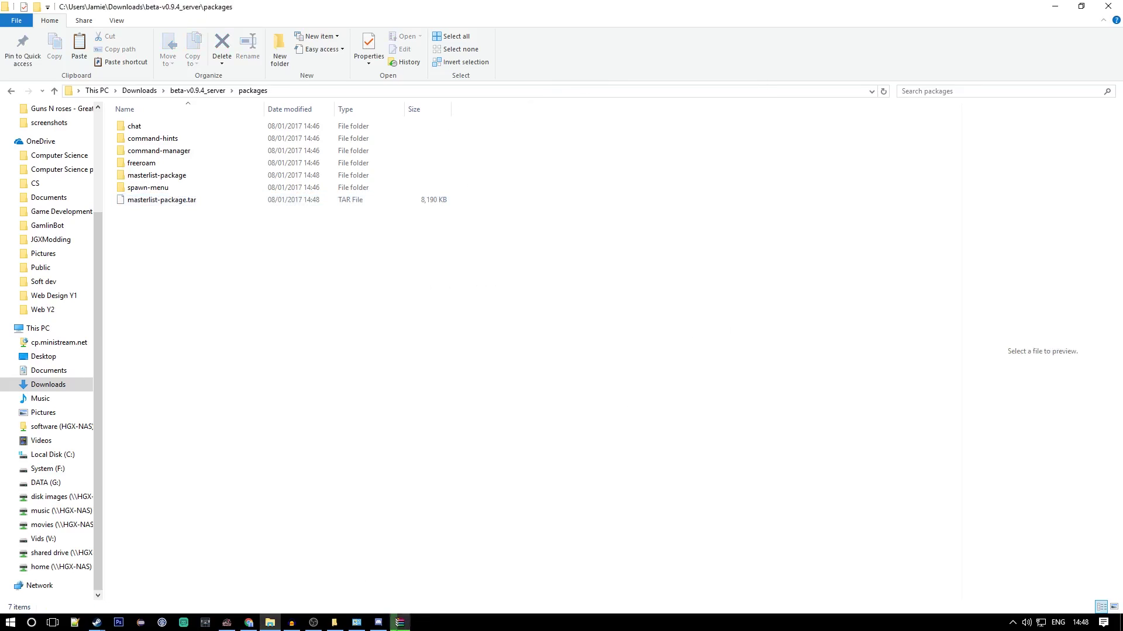
click(400, 622)
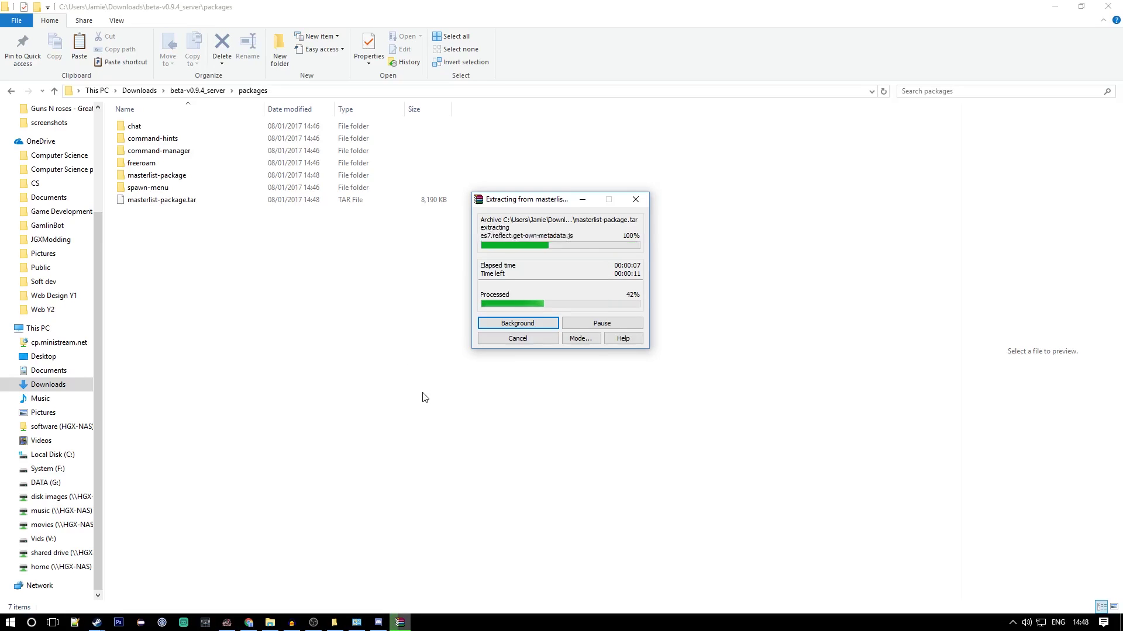
click(426, 409)
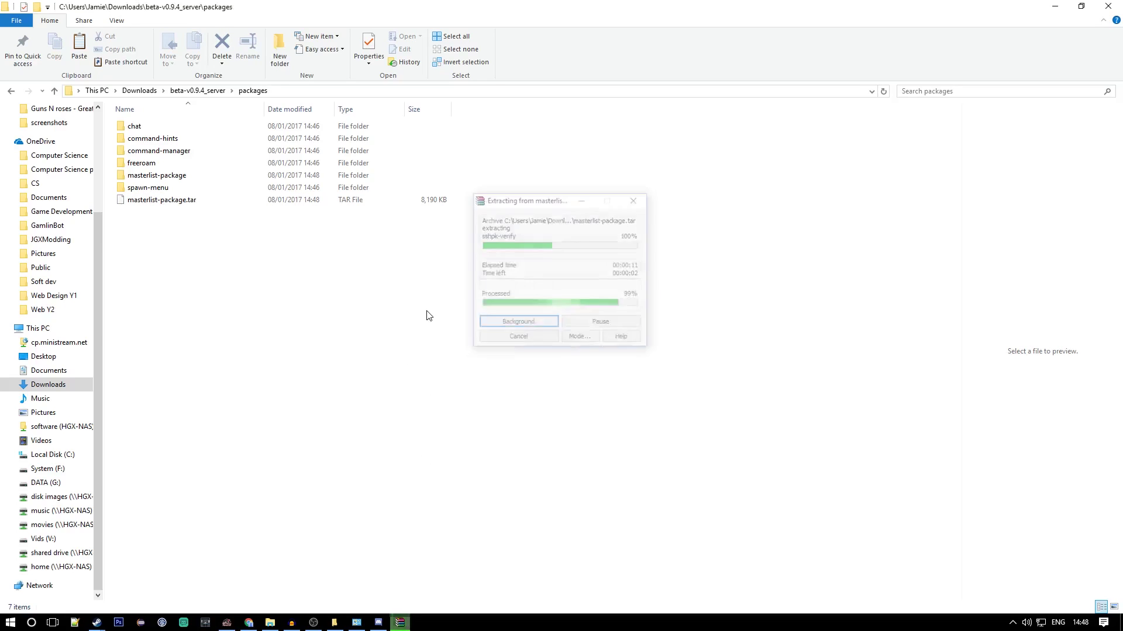
double_click(147, 179)
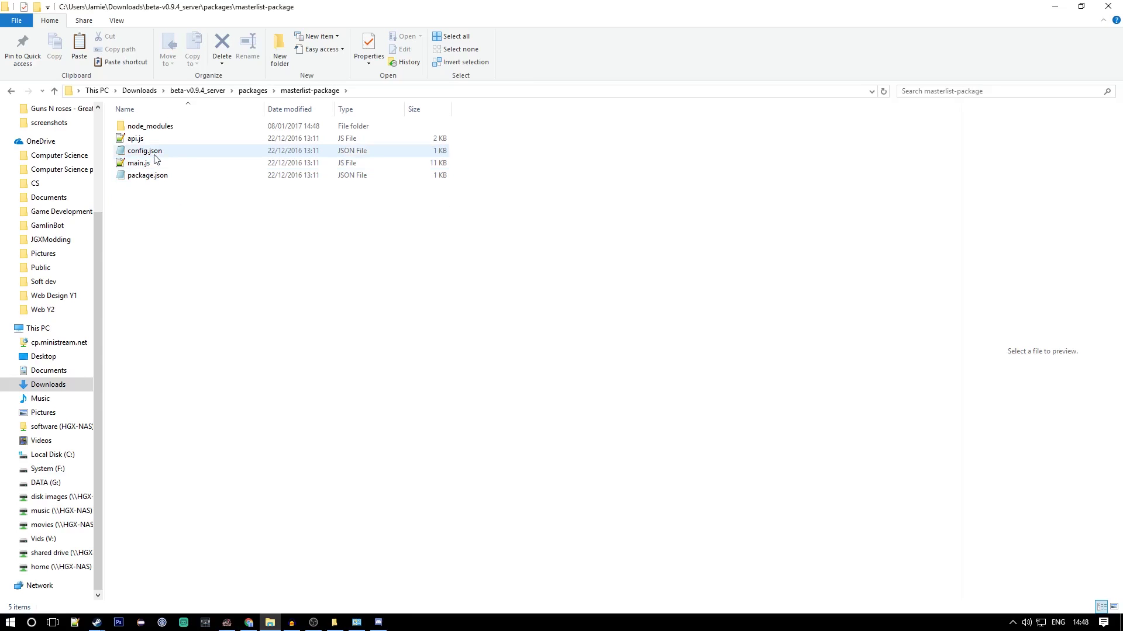
double_click(145, 150)
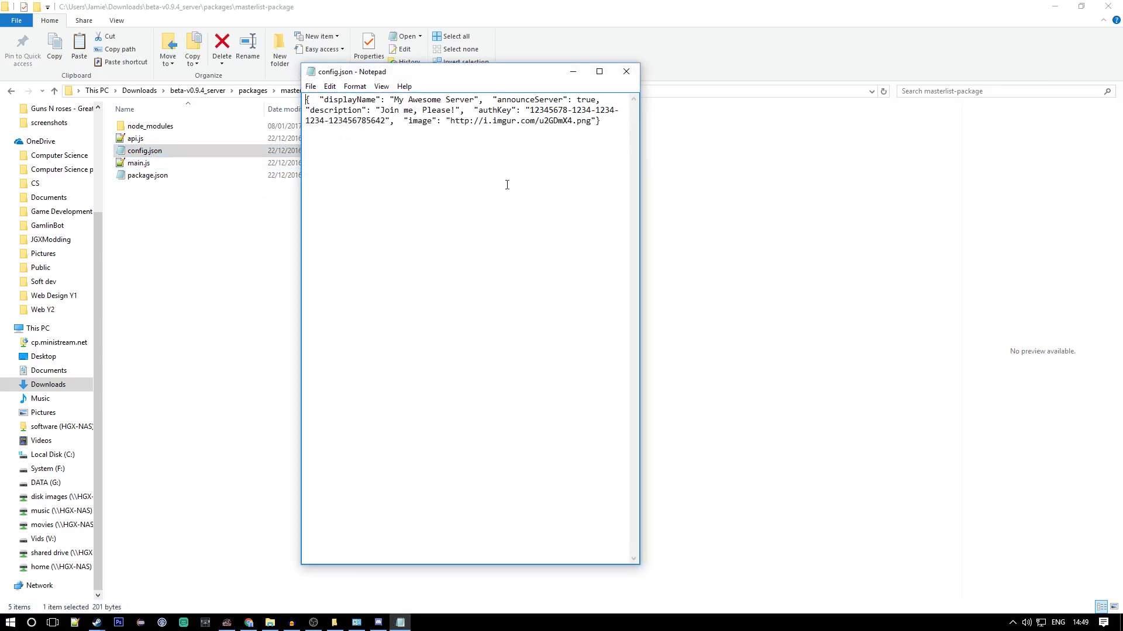
drag(553, 121, 305, 109)
click(626, 72)
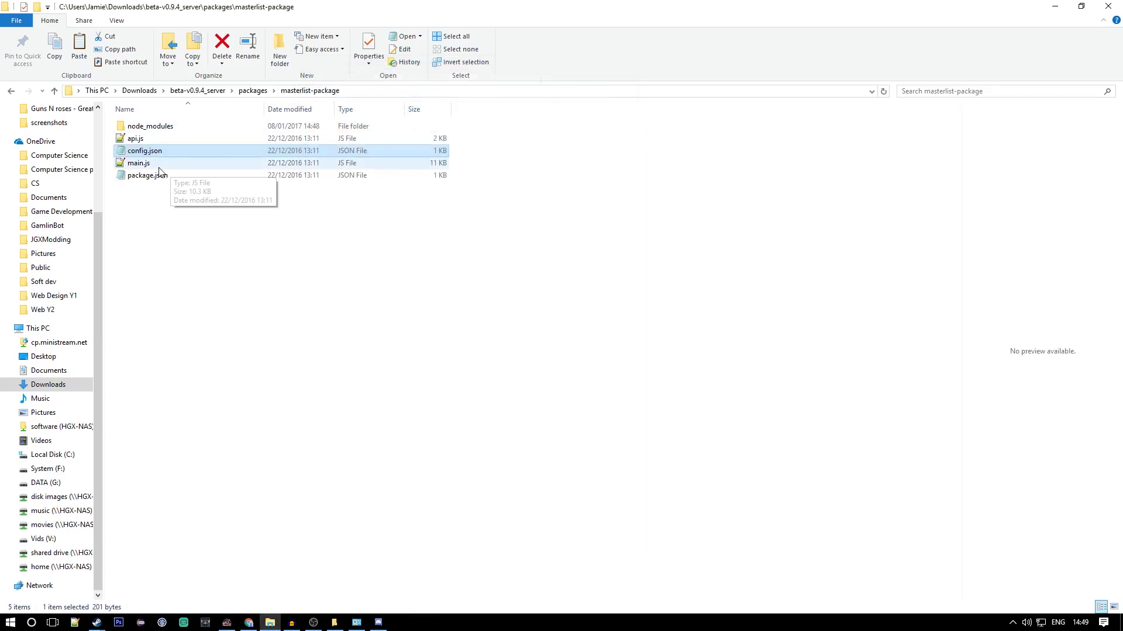
Open the masterlist-package config.json in Notepad++ and close the other open config file.
right_click(185, 154)
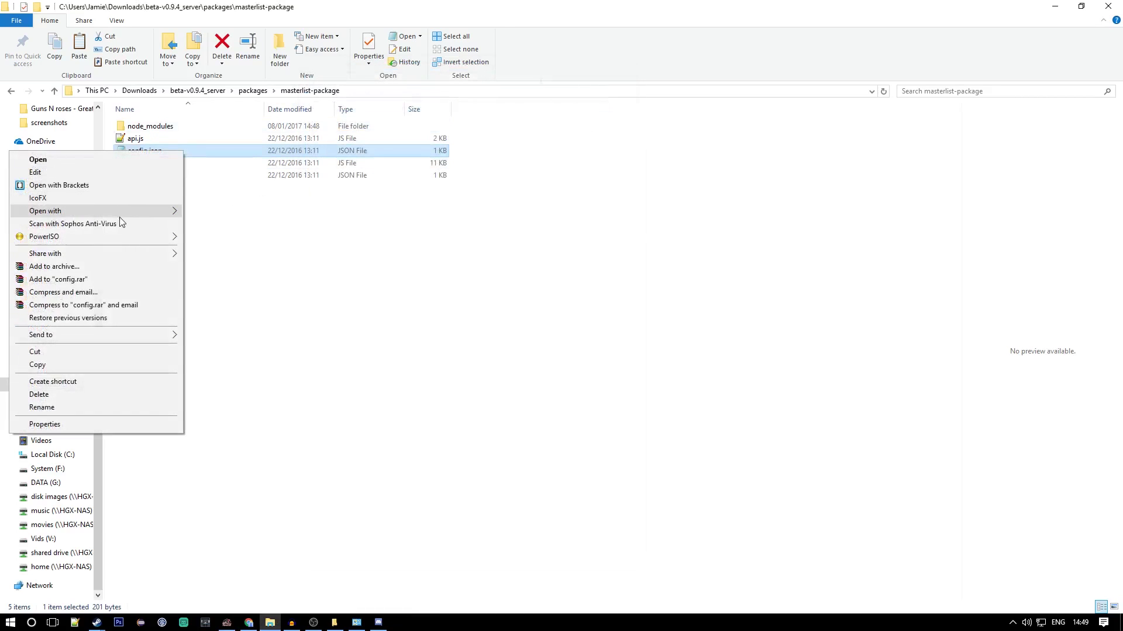
mouse_move(138, 211)
click(225, 252)
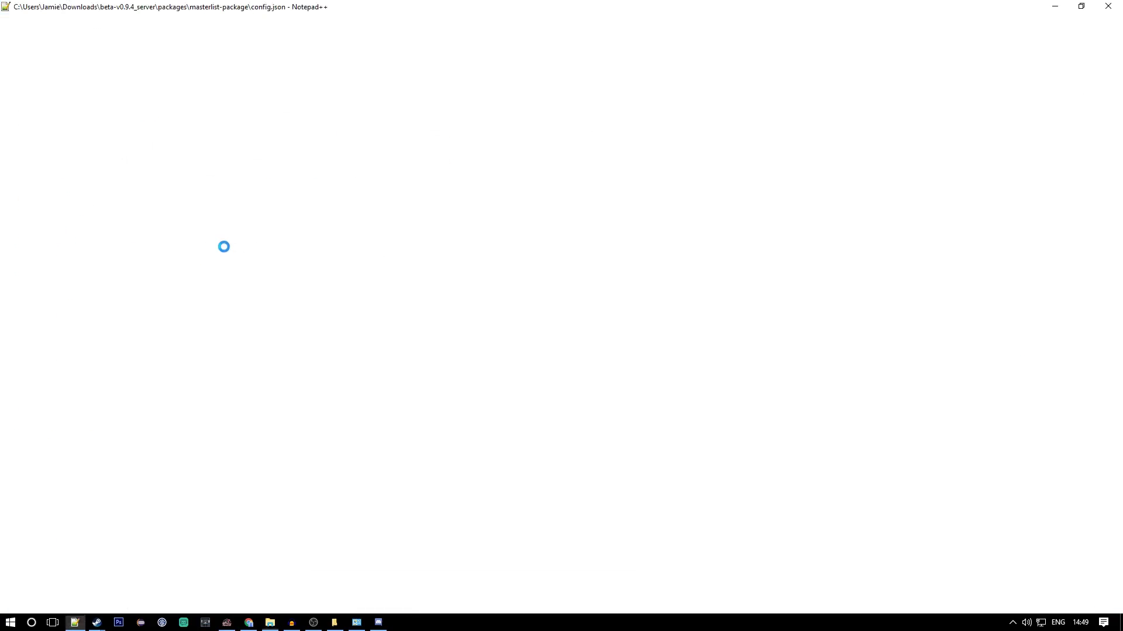
key(ctrl+a)
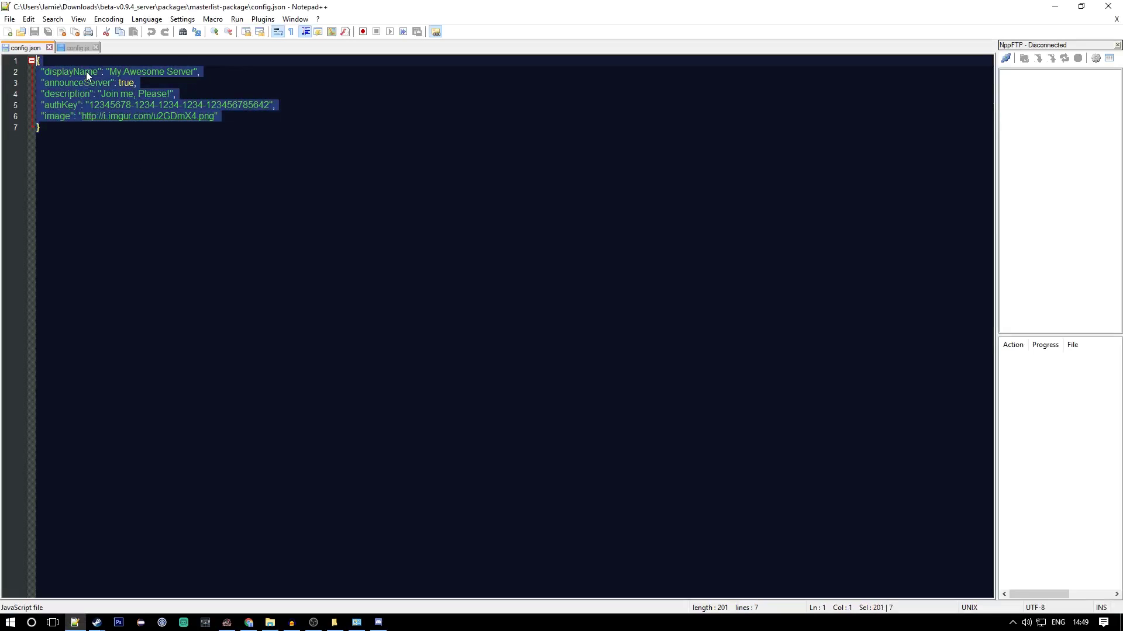
click(97, 47)
Replace the displayName value in config.json with the tutorial server's name.
drag(194, 71, 109, 71)
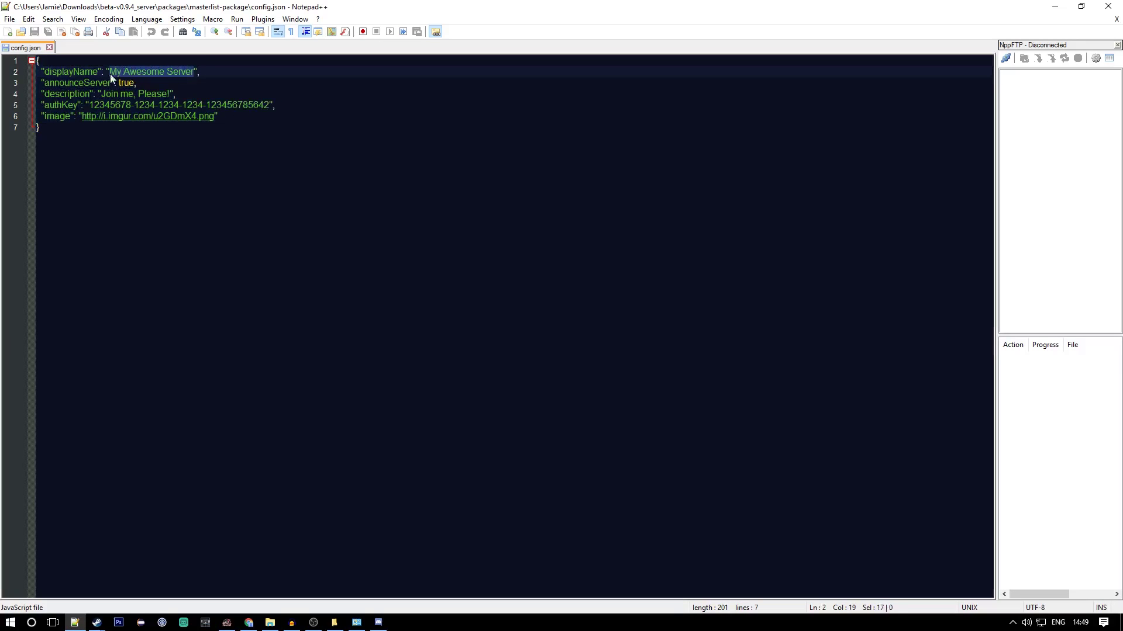
text(Gamlinb)
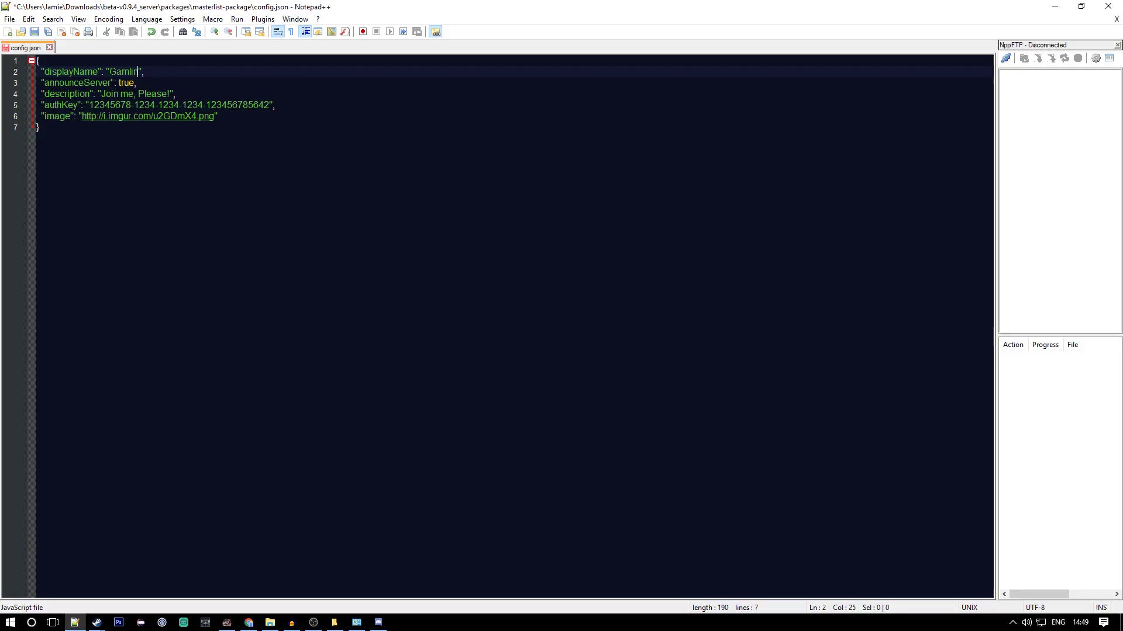
text('s tutor)
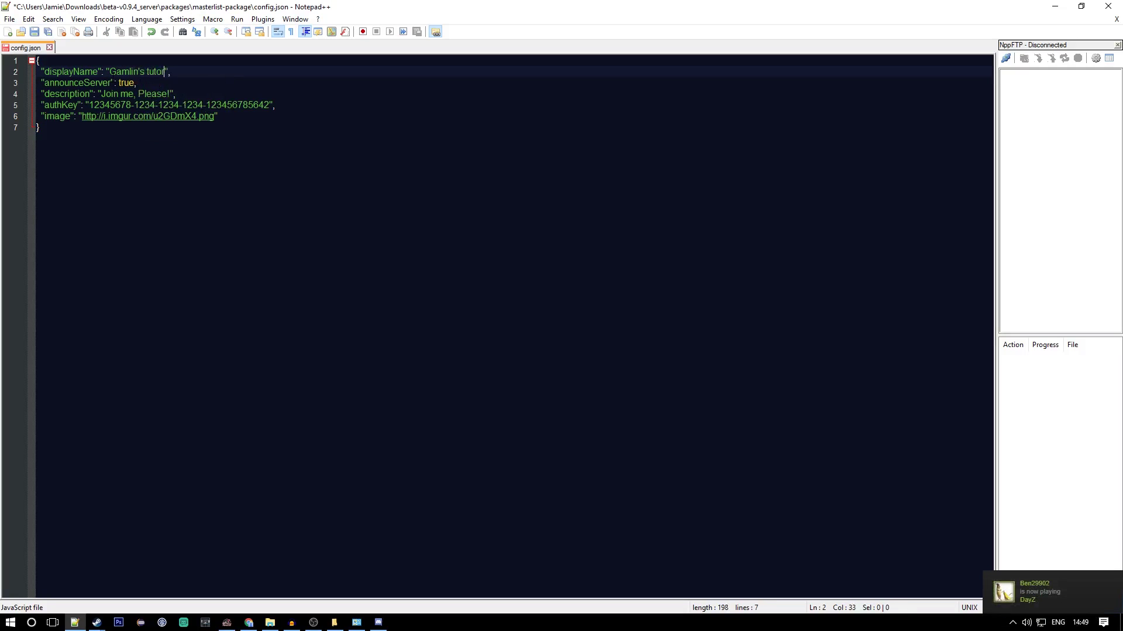
text(ial server)
Set the description in config.json to "This is a server for tutorial things on the you of tube.".
drag(170, 94, 97, 94)
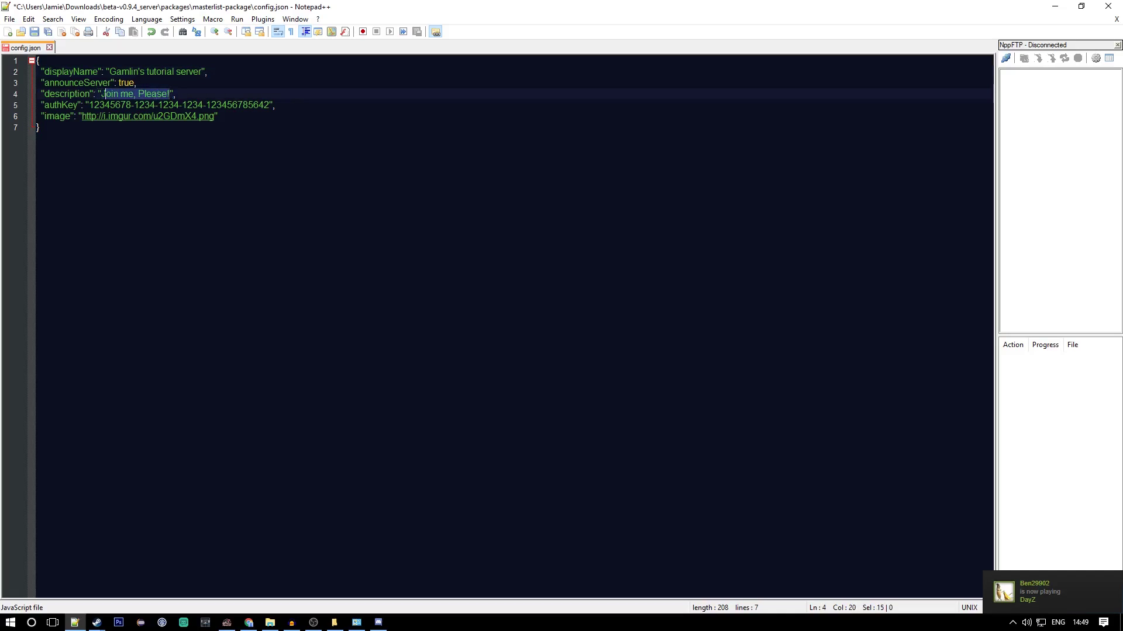
key(BackSpace)
key(BackSpace)
text(This)
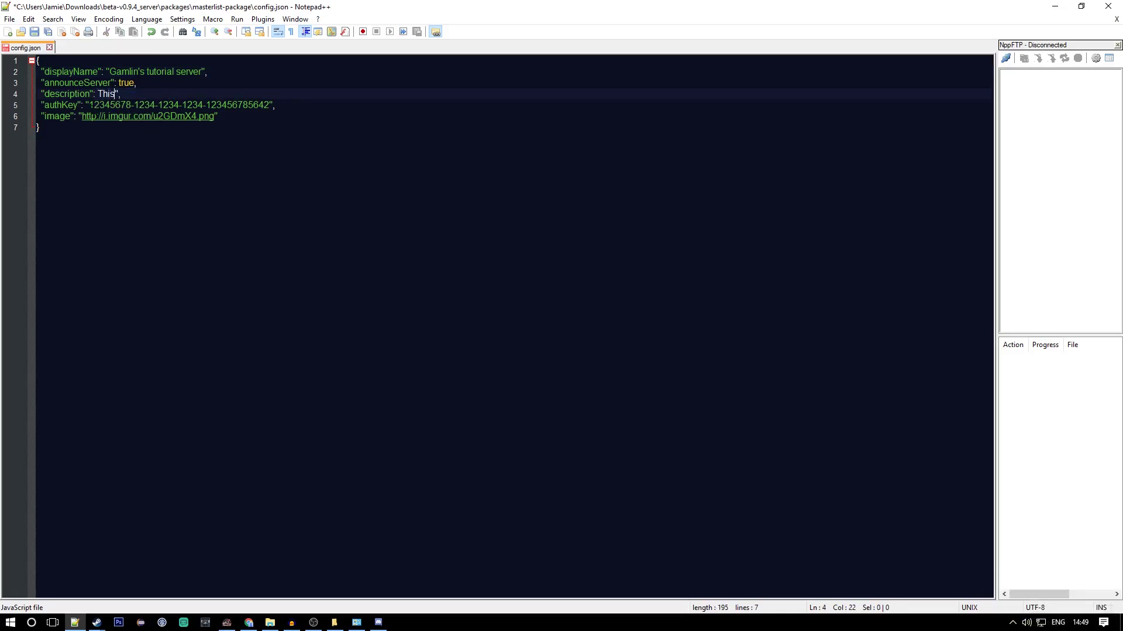
text(This )
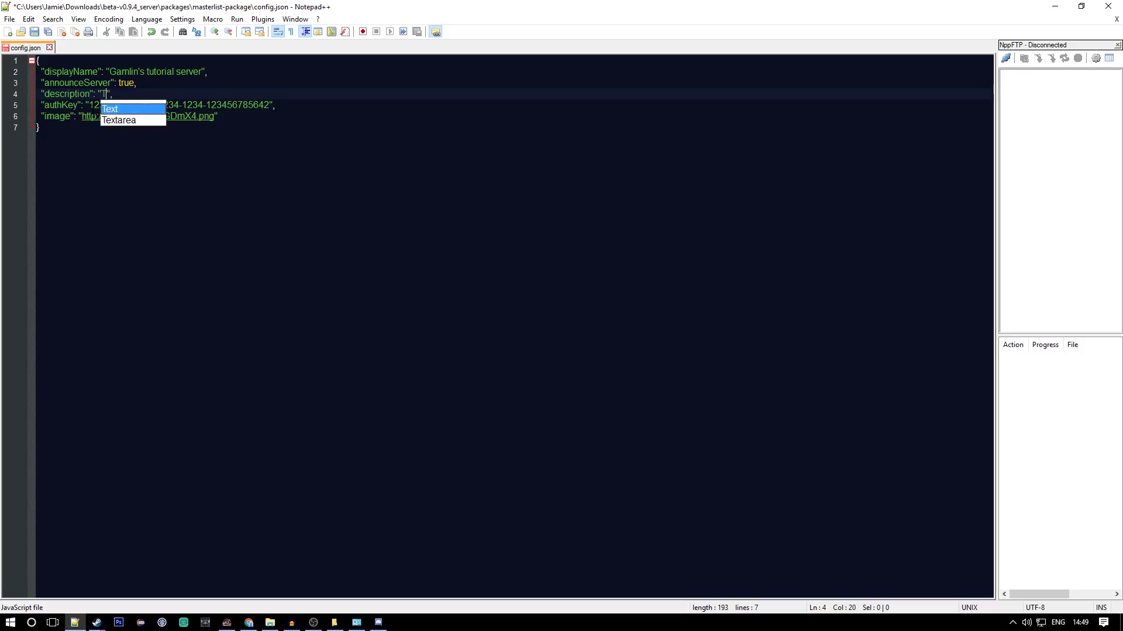
text(is a server for tu)
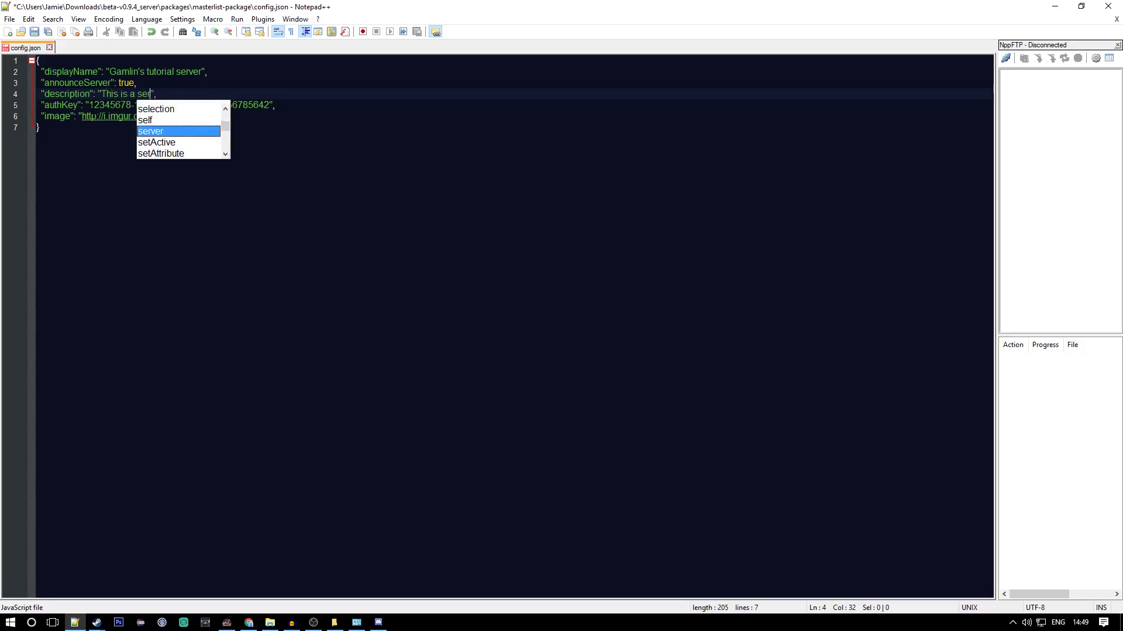
text(tor)
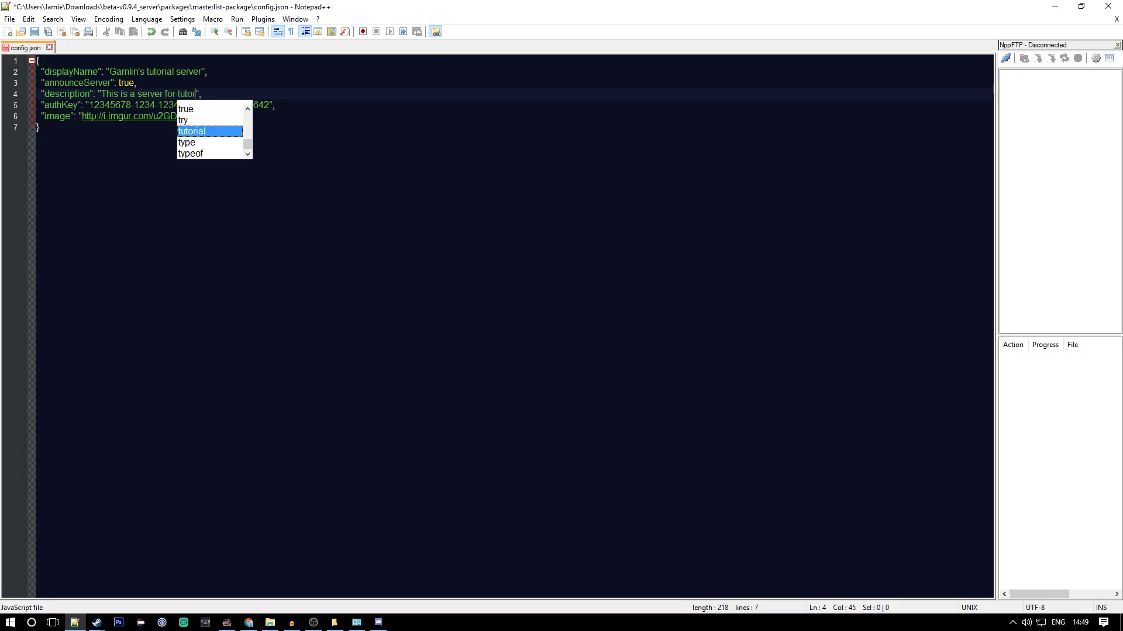
text(ial things on the)
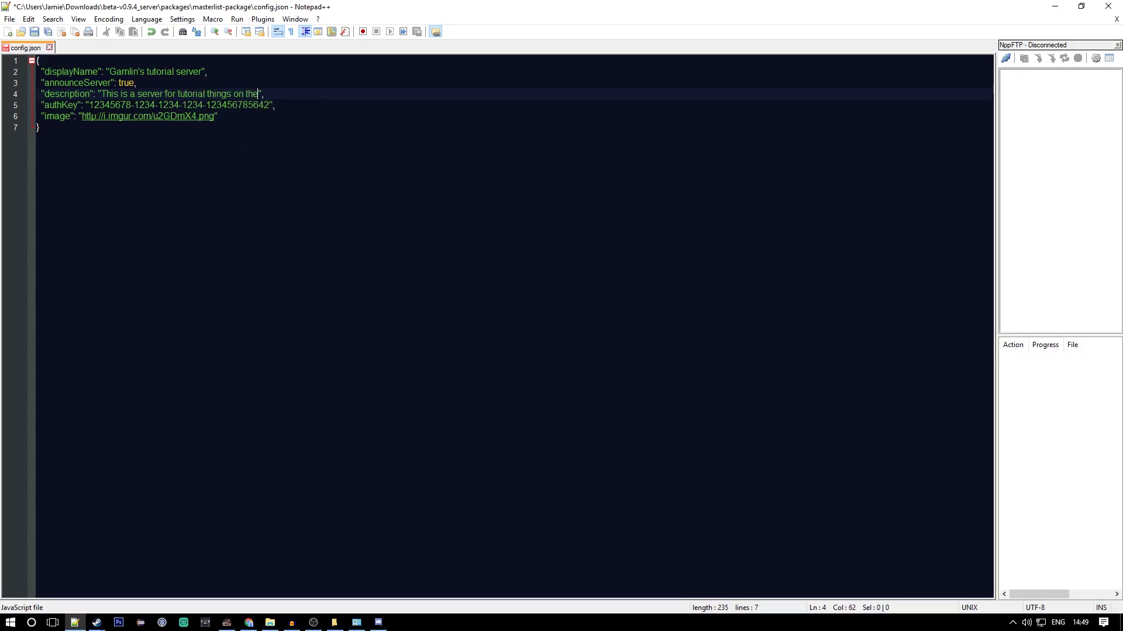
text(you o f tube.)
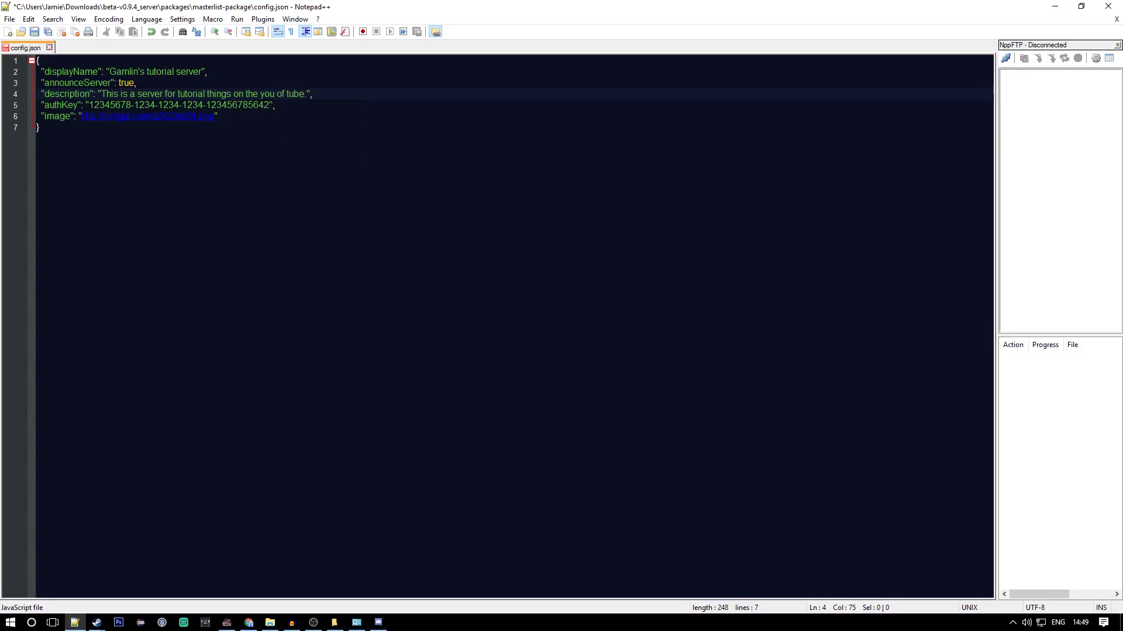
click(216, 150)
Switch to the browser and copy the tutorial server's authkey from the Authkeys page of the Just Cause Multiplayer site.
click(249, 622)
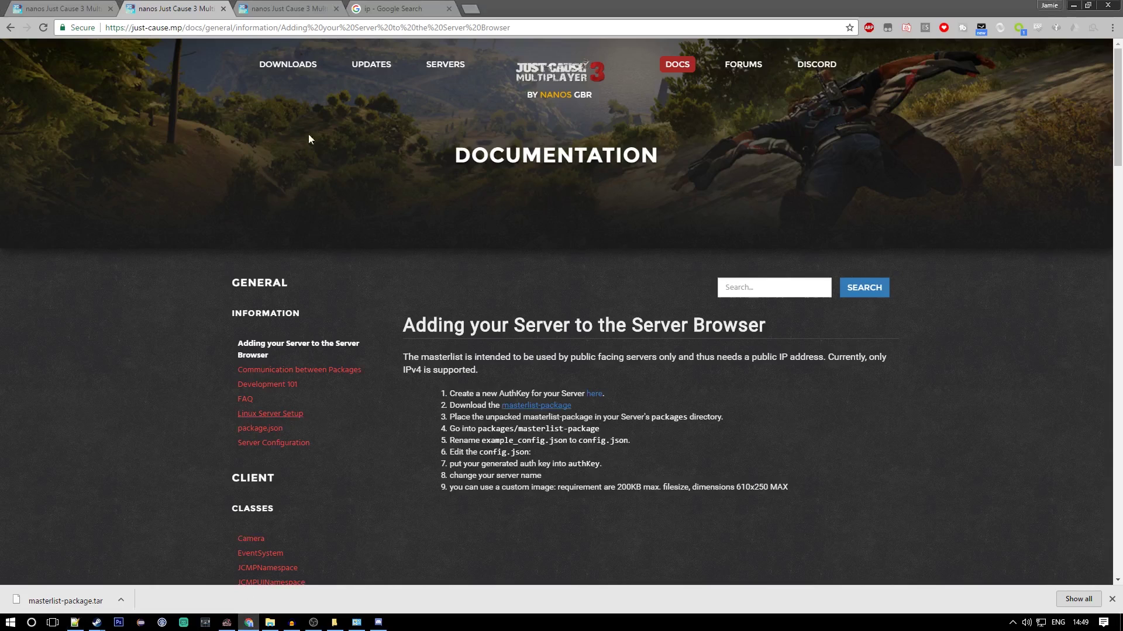
click(80, 13)
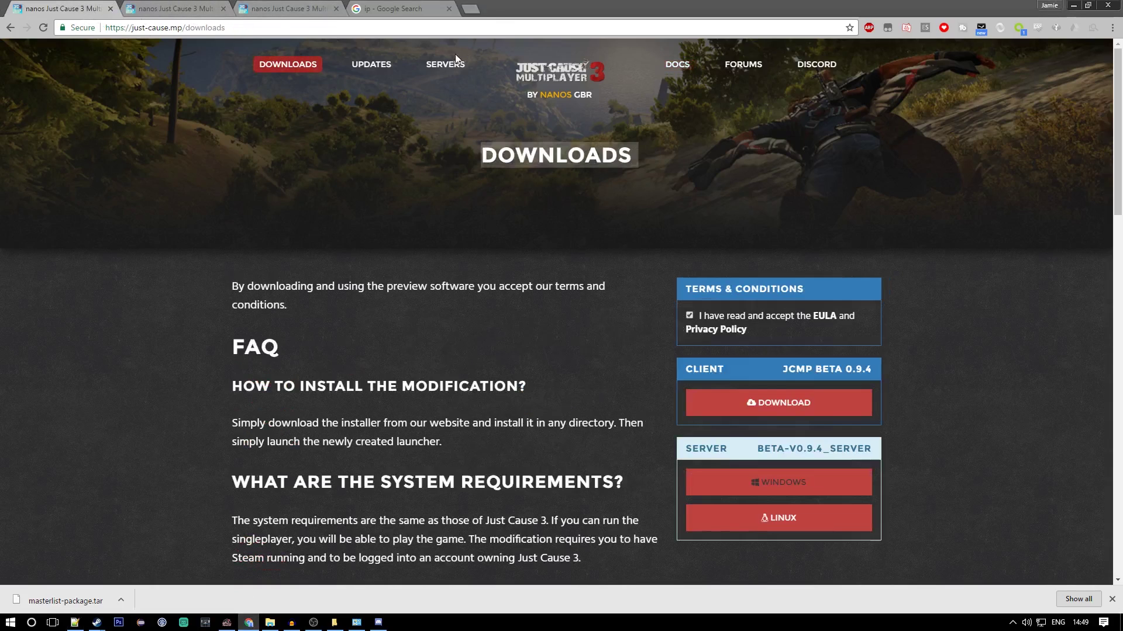
click(437, 65)
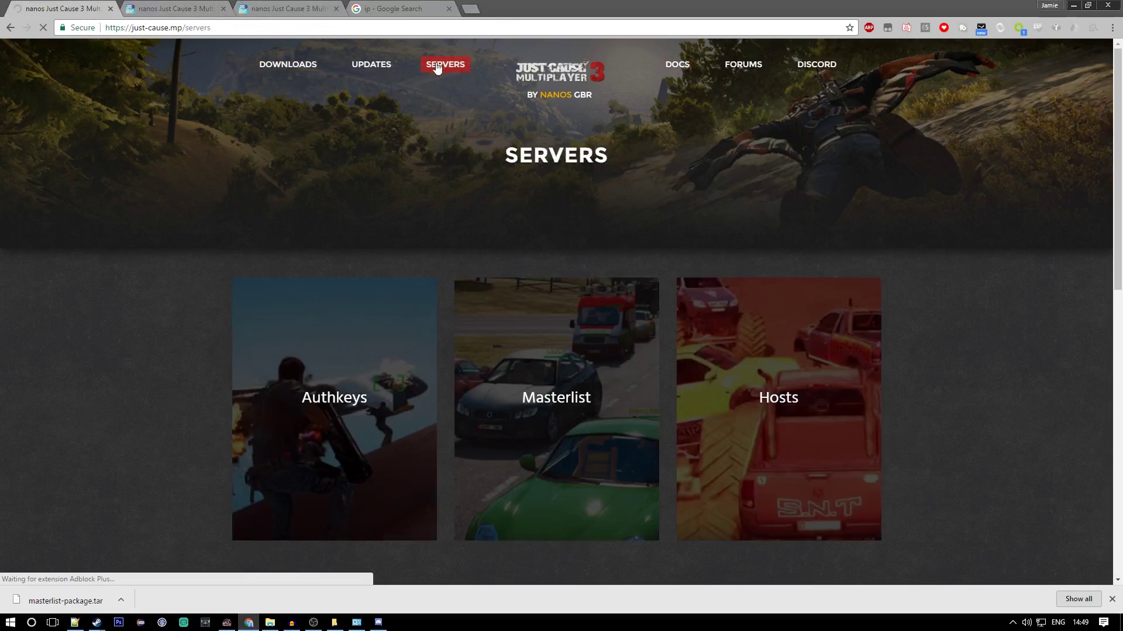
click(395, 395)
drag(594, 396, 435, 396)
key(ctrl+c)
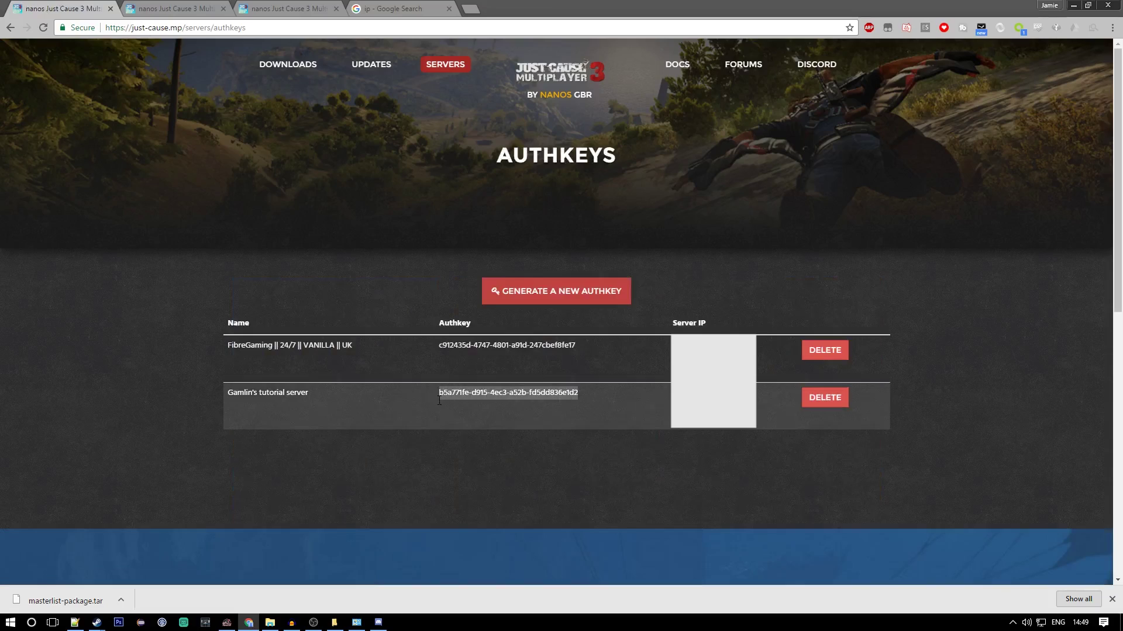
Return to config.json in Notepad++ and replace the placeholder authKey value with the copied authkey.
click(75, 622)
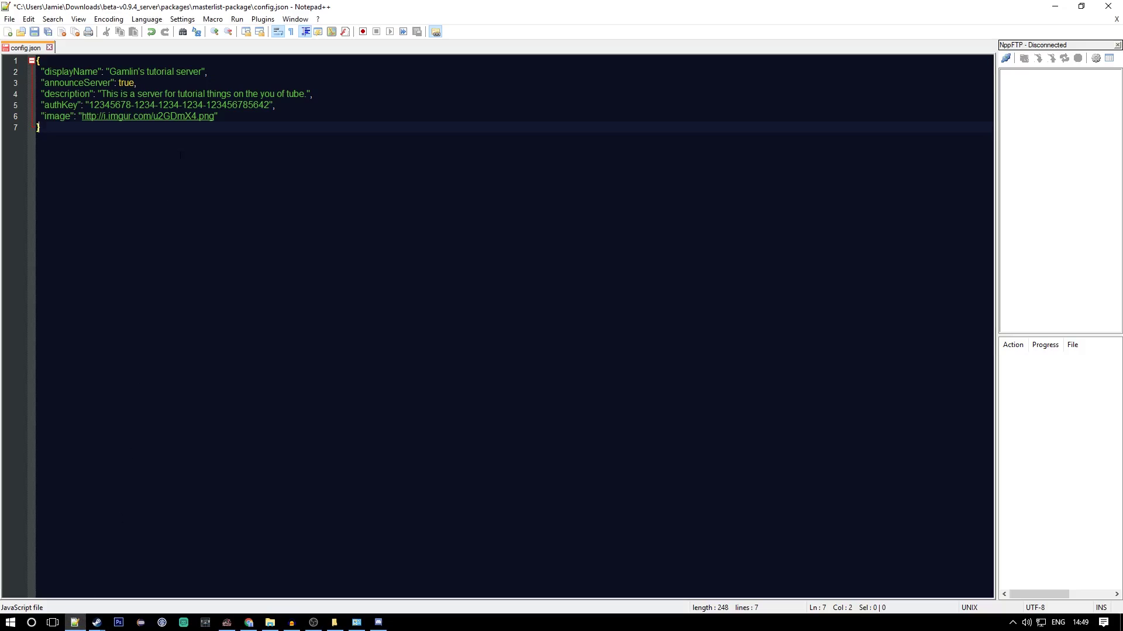
drag(270, 105, 88, 106)
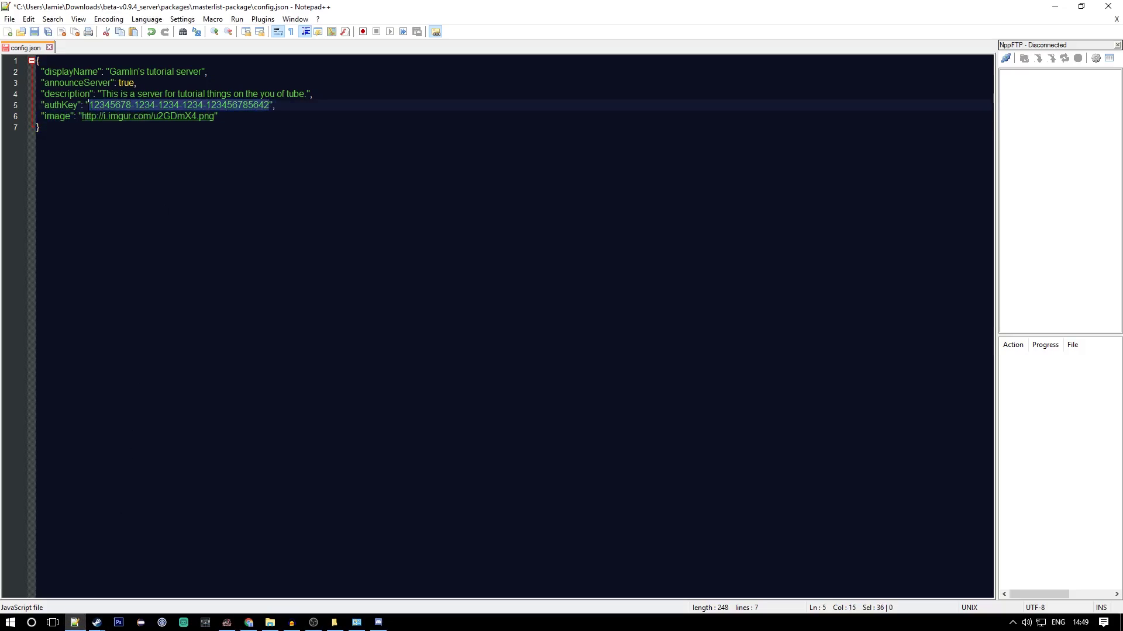
key(ctrl+v)
click(99, 187)
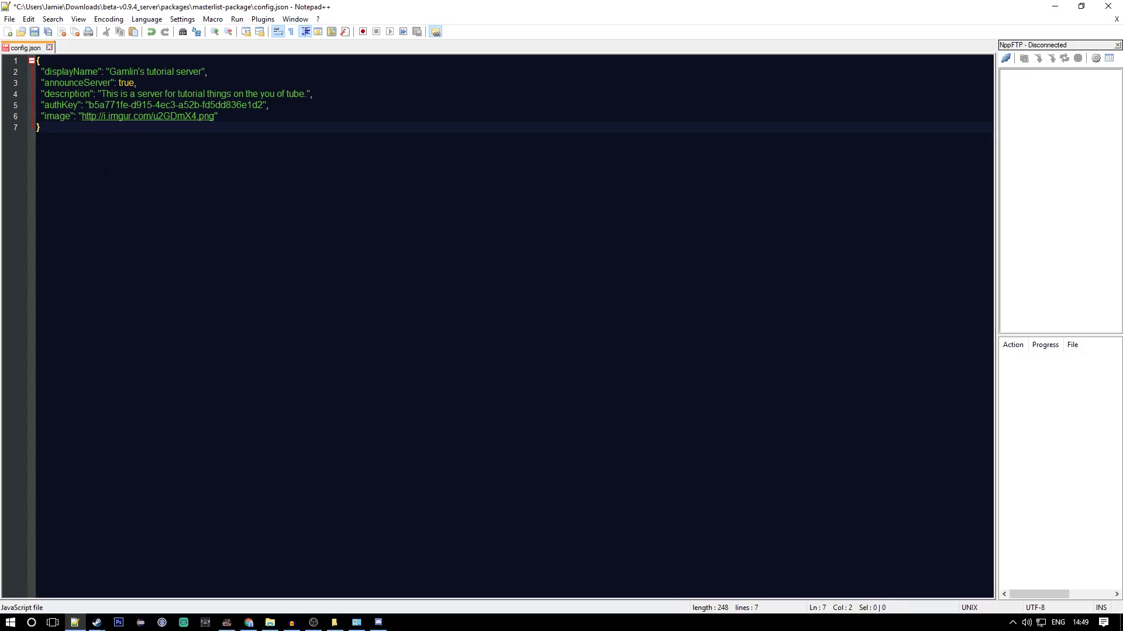
View the default server image from its config.json link, and examine the file size and dimensions of JC3_MP_LOGO_2.png in Photos.
double_click(145, 115)
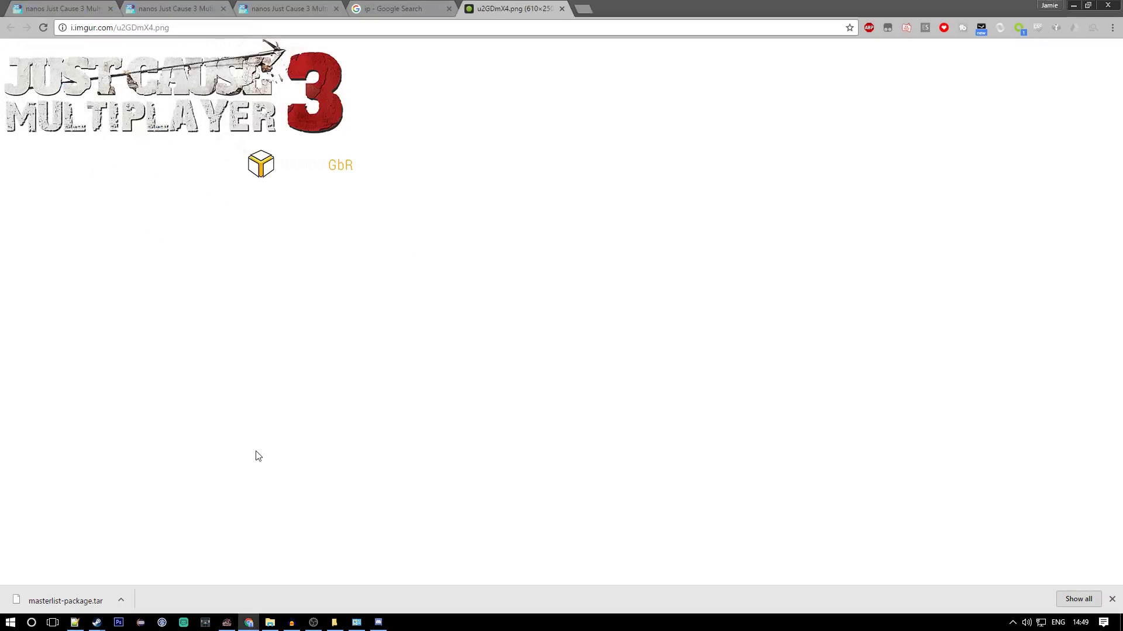
click(271, 625)
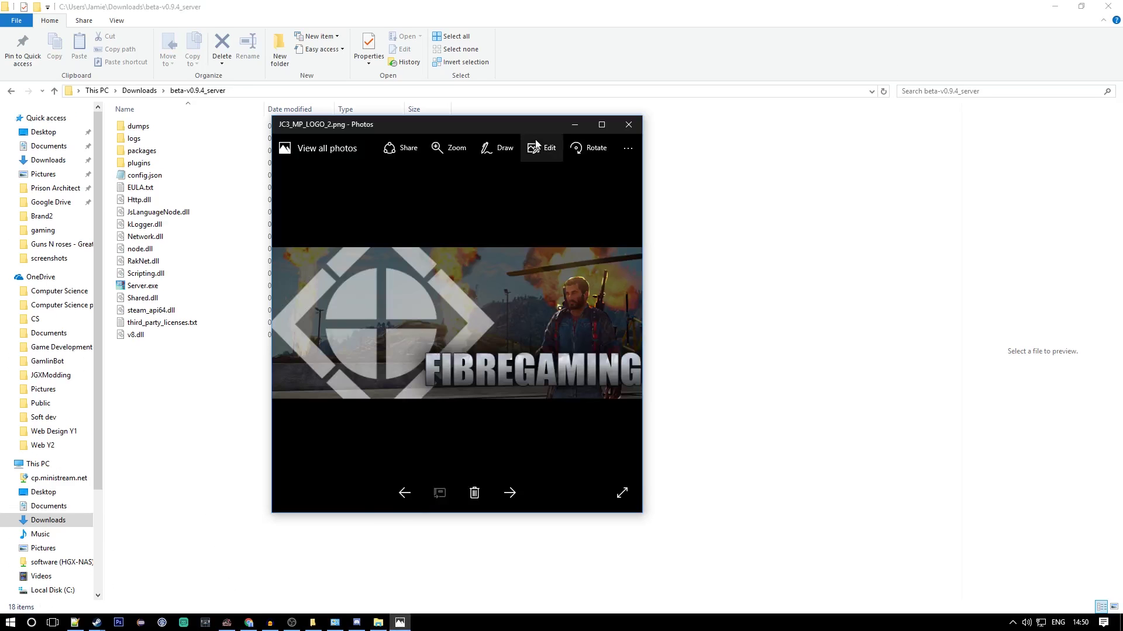
click(597, 124)
right_click(476, 214)
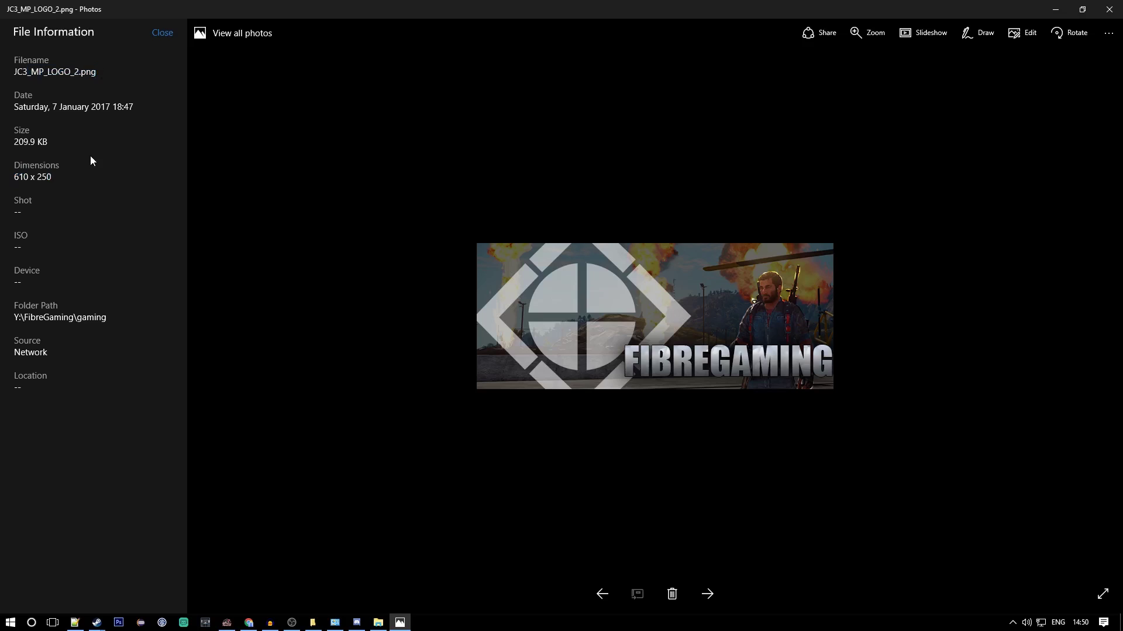
drag(50, 143, 14, 141)
click(1110, 13)
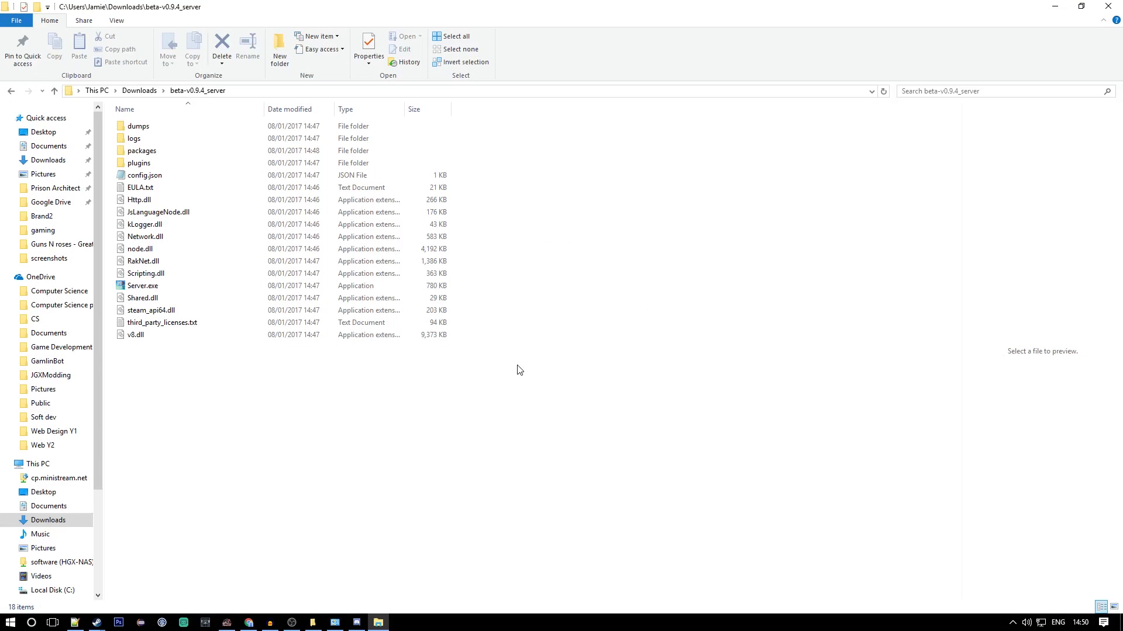
Switch back to the masterlist-package config.json in Notepad++.
click(75, 623)
drag(208, 105, 198, 148)
click(198, 148)
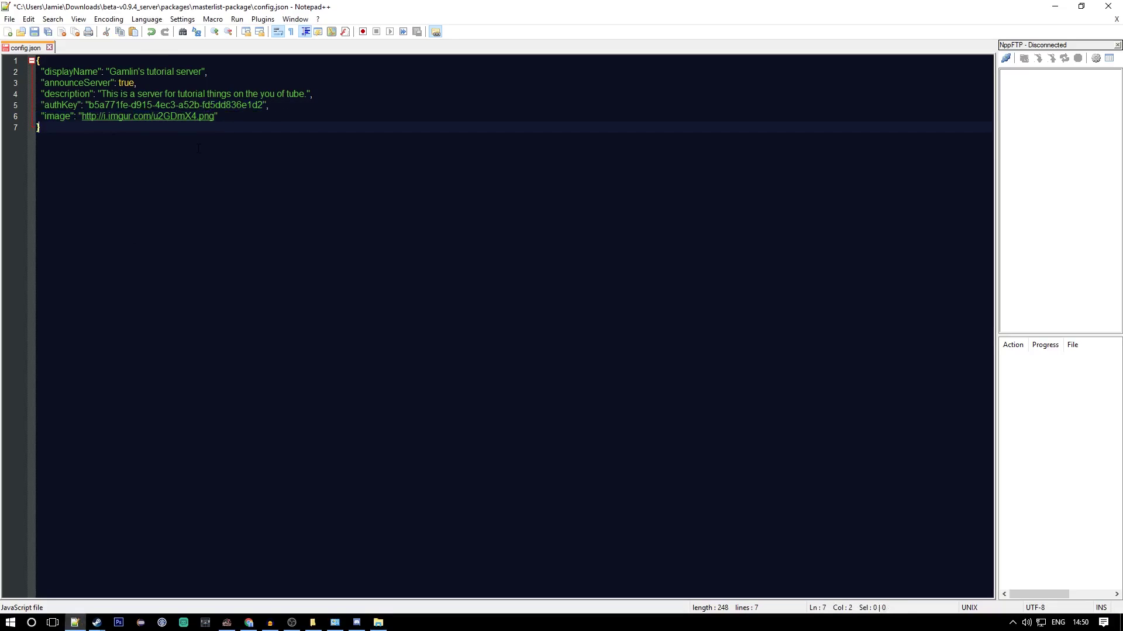
Save the masterlist-package config.json, and open config.js from the gm folder of the freeroam package.
key(ctrl+s)
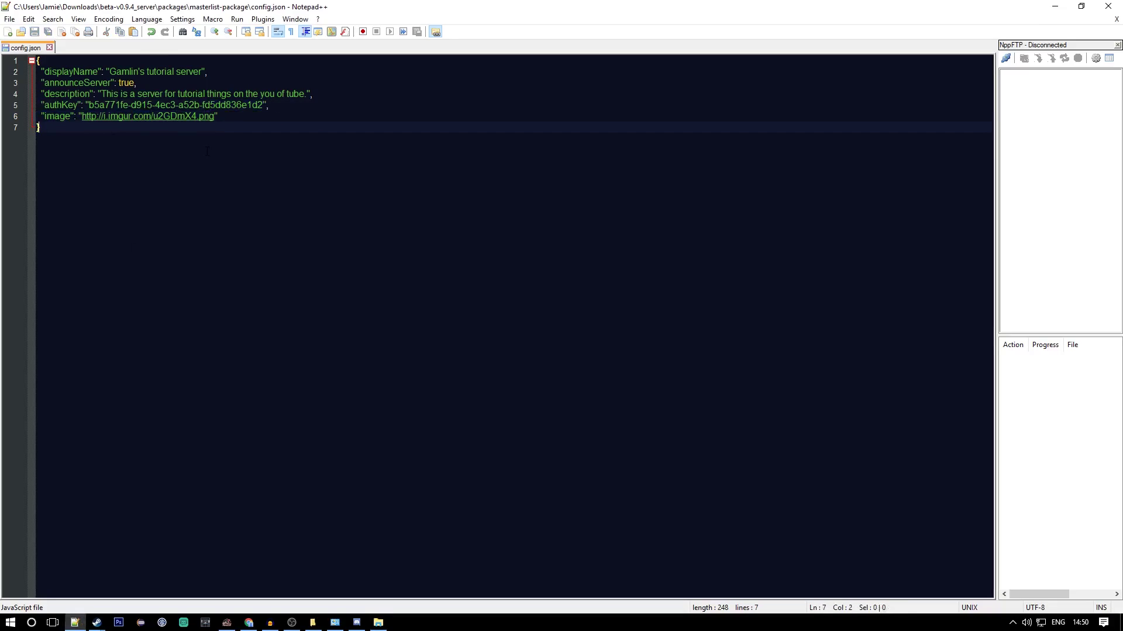
click(1108, 7)
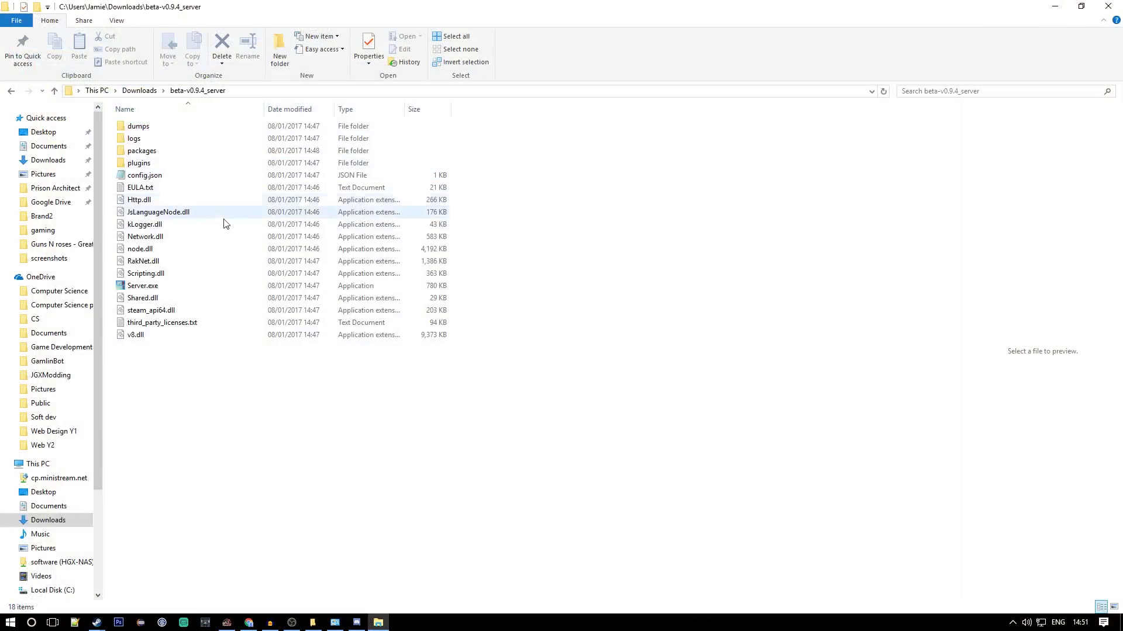
double_click(143, 152)
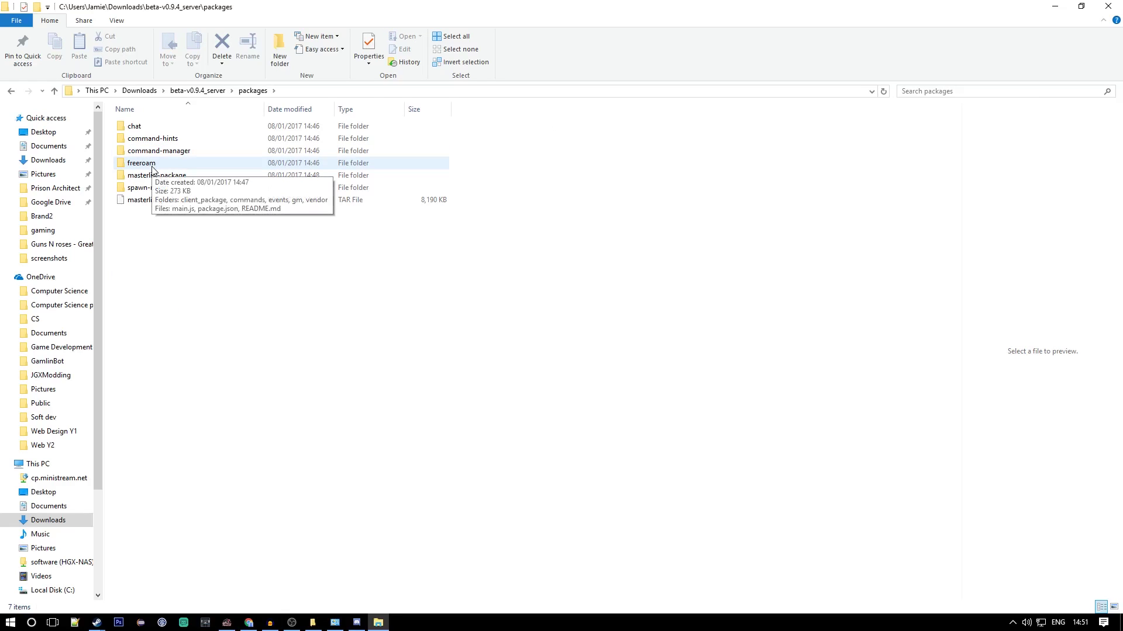
double_click(142, 164)
double_click(150, 165)
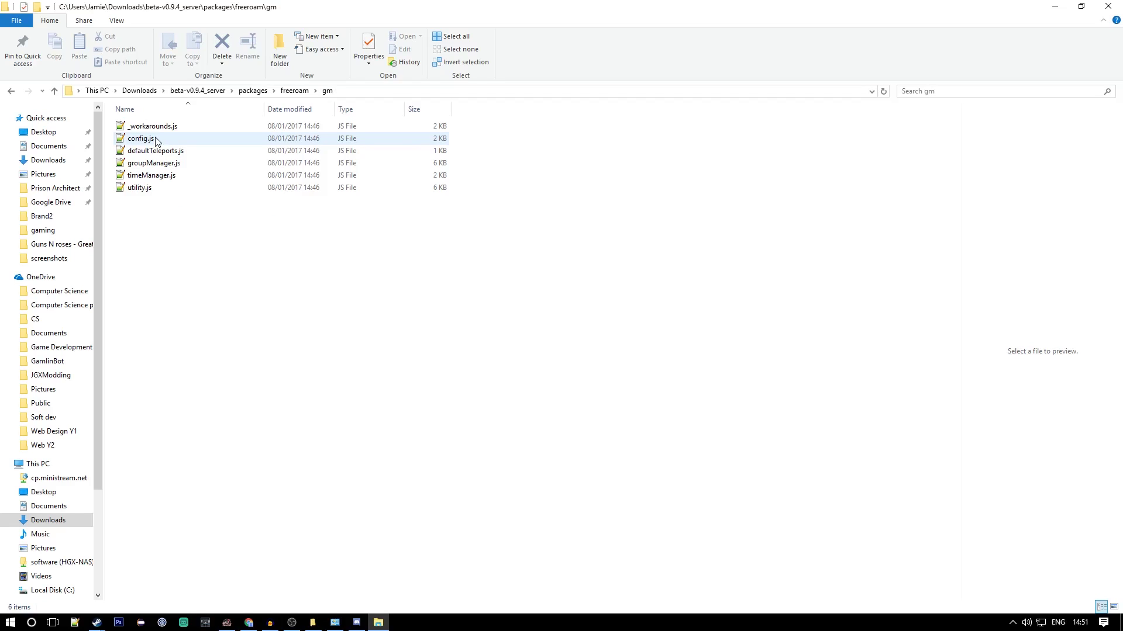
double_click(156, 140)
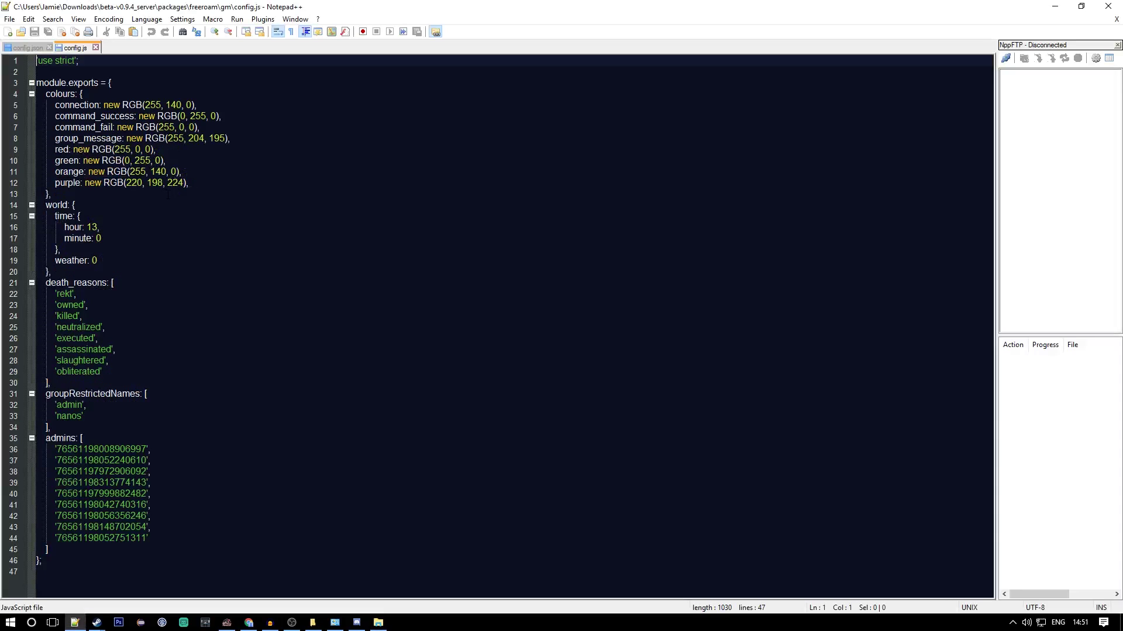
Add 'destroyed' as a new entry at the end of the death_reasons list in config.js.
click(144, 538)
drag(248, 546, 149, 515)
drag(95, 372, 19, 305)
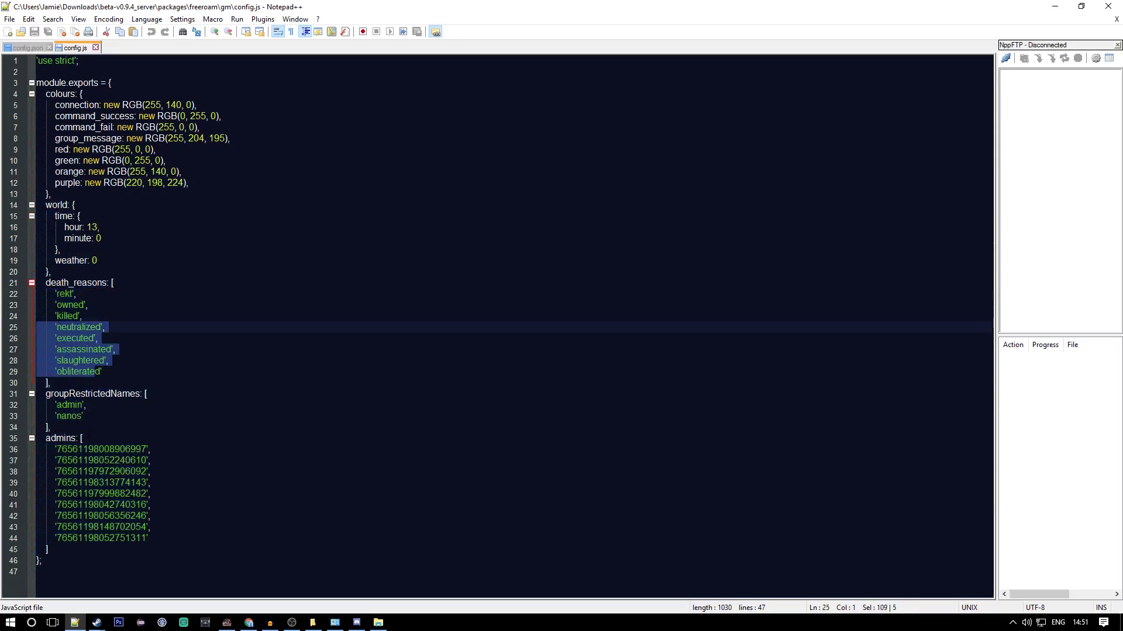
click(94, 427)
click(113, 373)
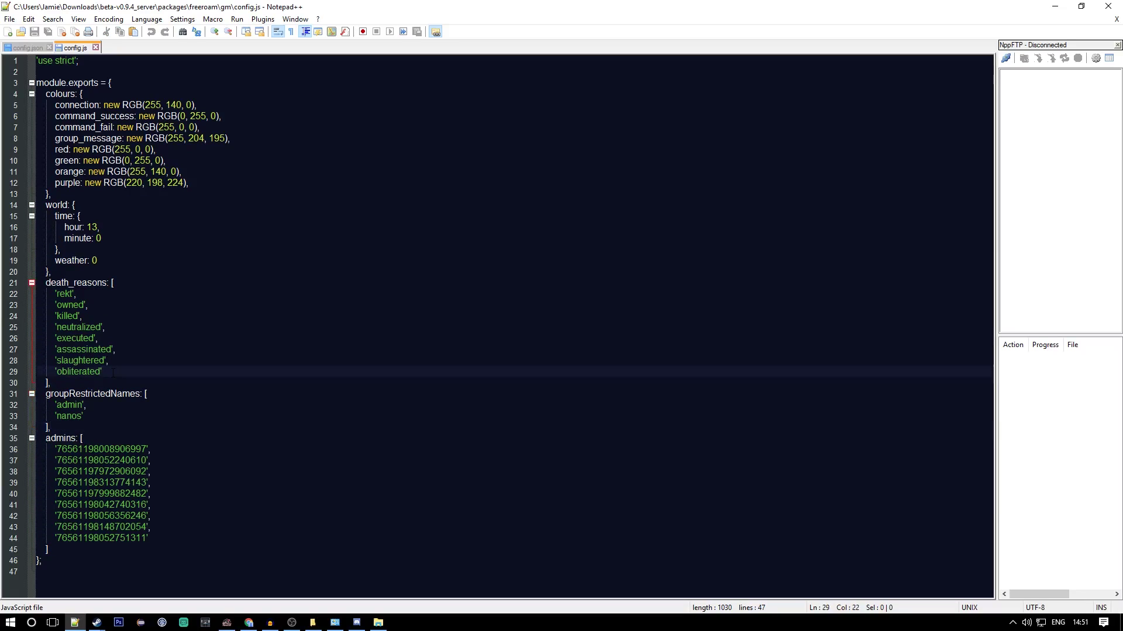
text(,)
key(Return)
text(')
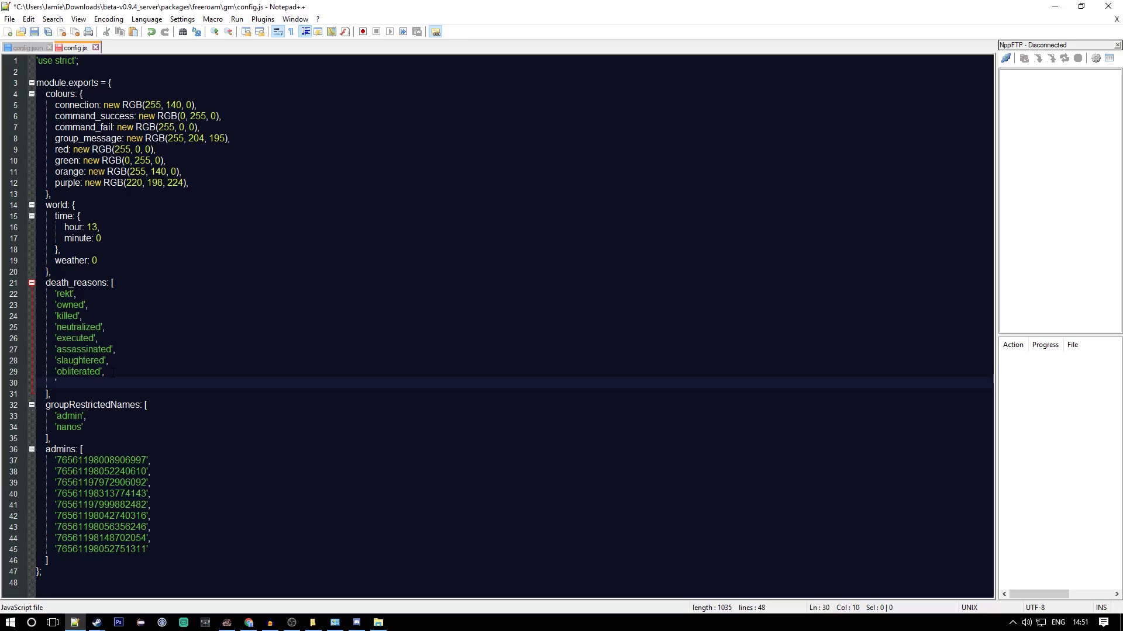
text(destor)
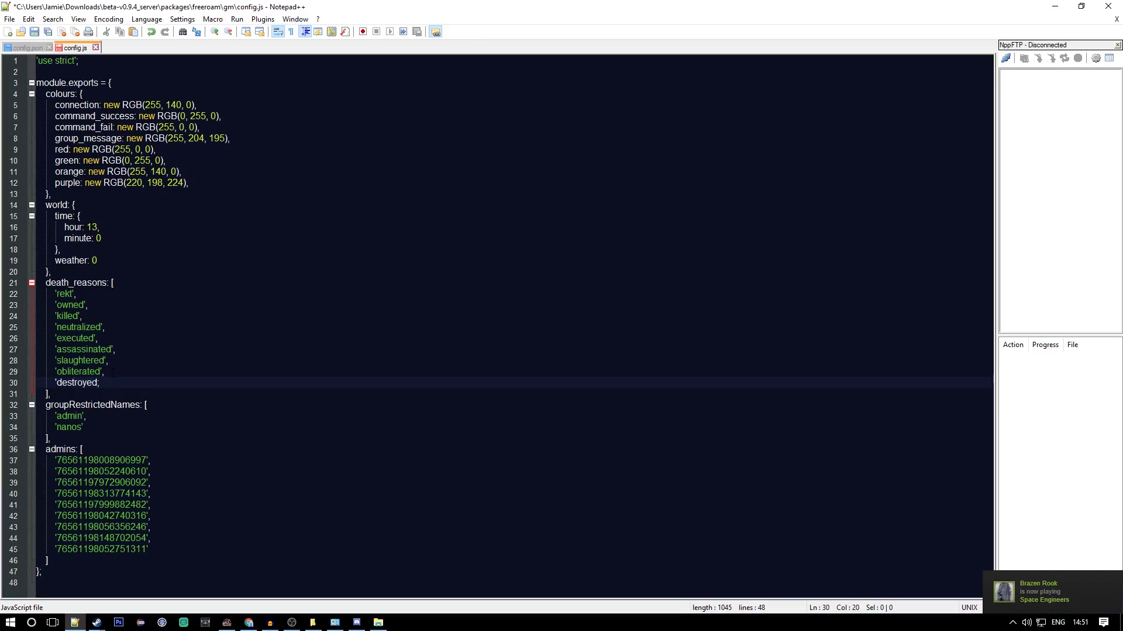
text(')
drag(111, 380, 37, 371)
click(56, 371)
Begin a new quoted entry on its own line at the end of the admins list.
drag(150, 549, 93, 493)
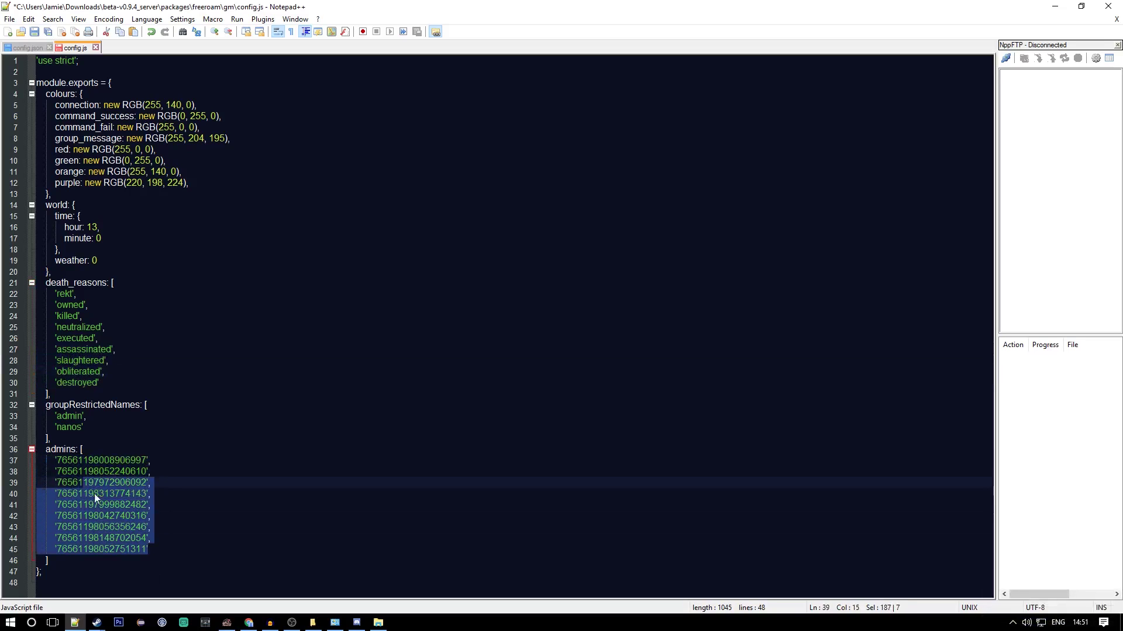
click(156, 548)
text(,)
key(Return)
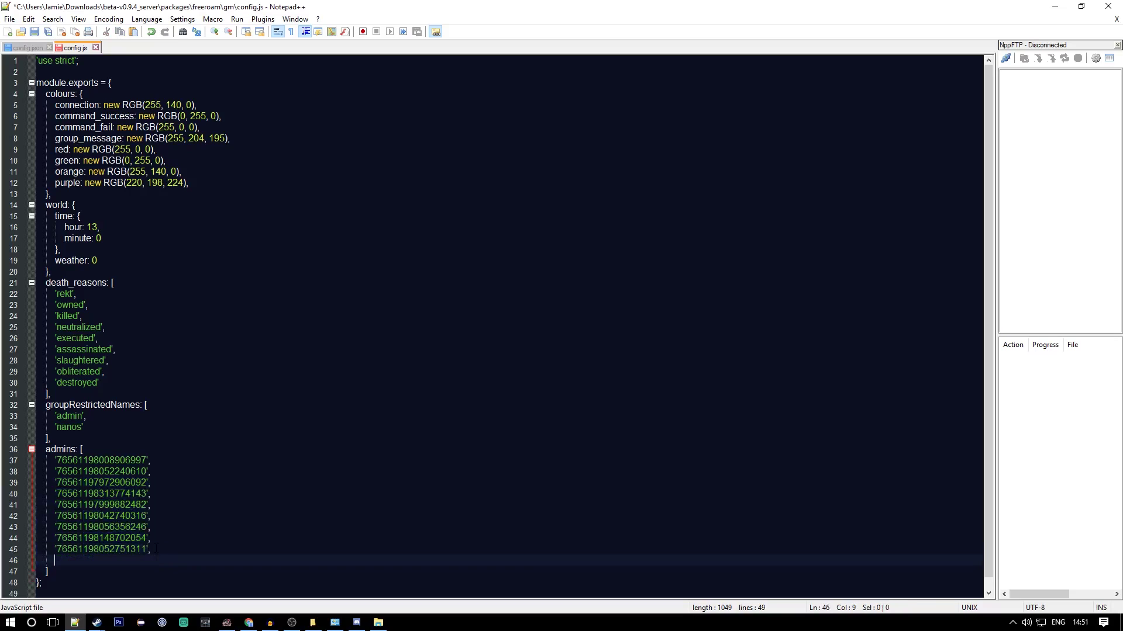
text('7)
drag(154, 549, 45, 560)
key(Home)
key(Right)
mouse_move(250, 626)
key(Right)
Switch to the browser and search Google for "steam id finder".
click(248, 622)
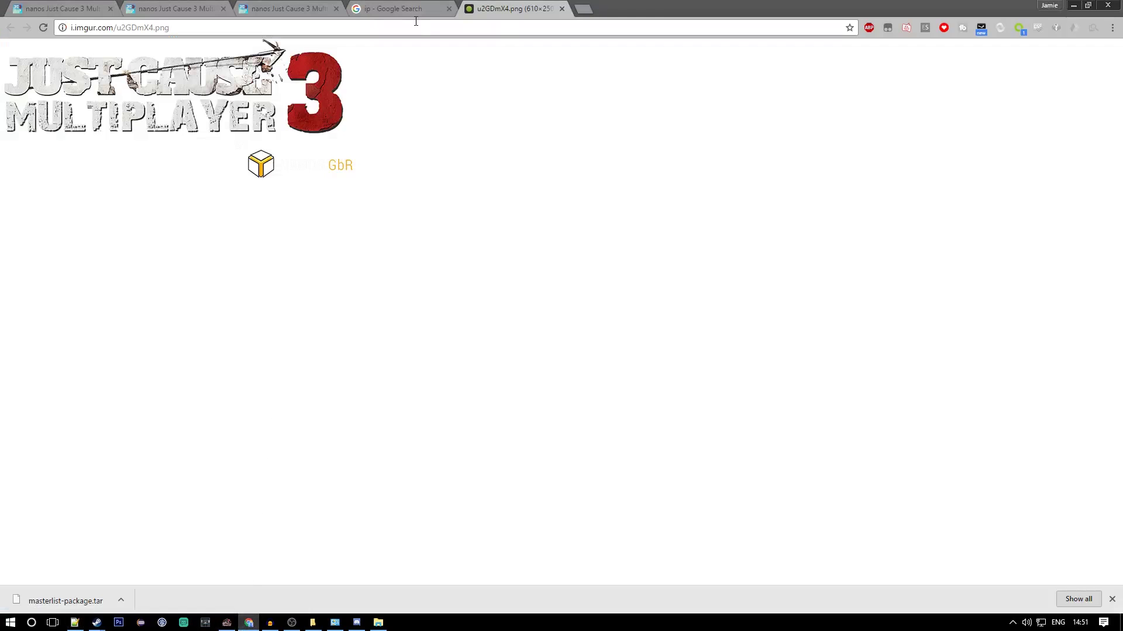
click(395, 27)
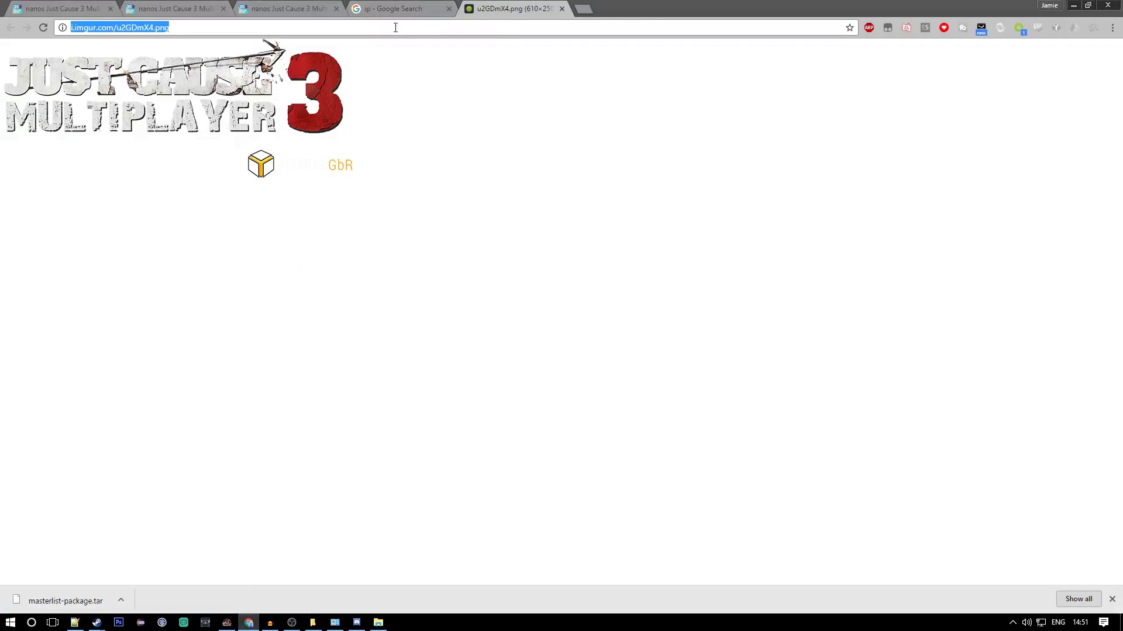
text(steamid finer)
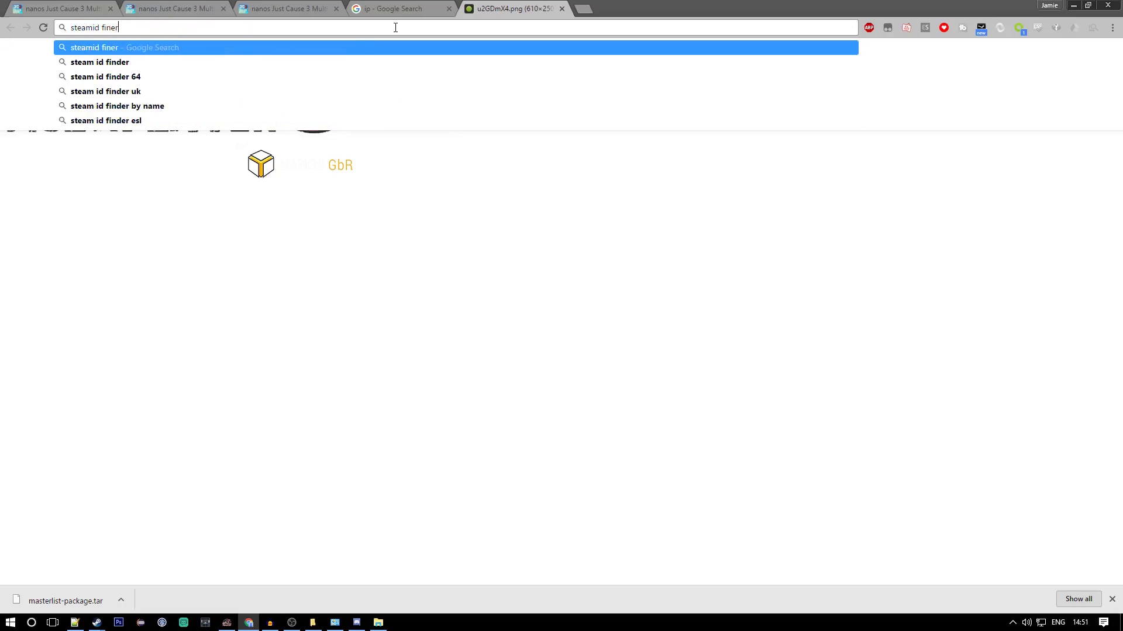
key(Return)
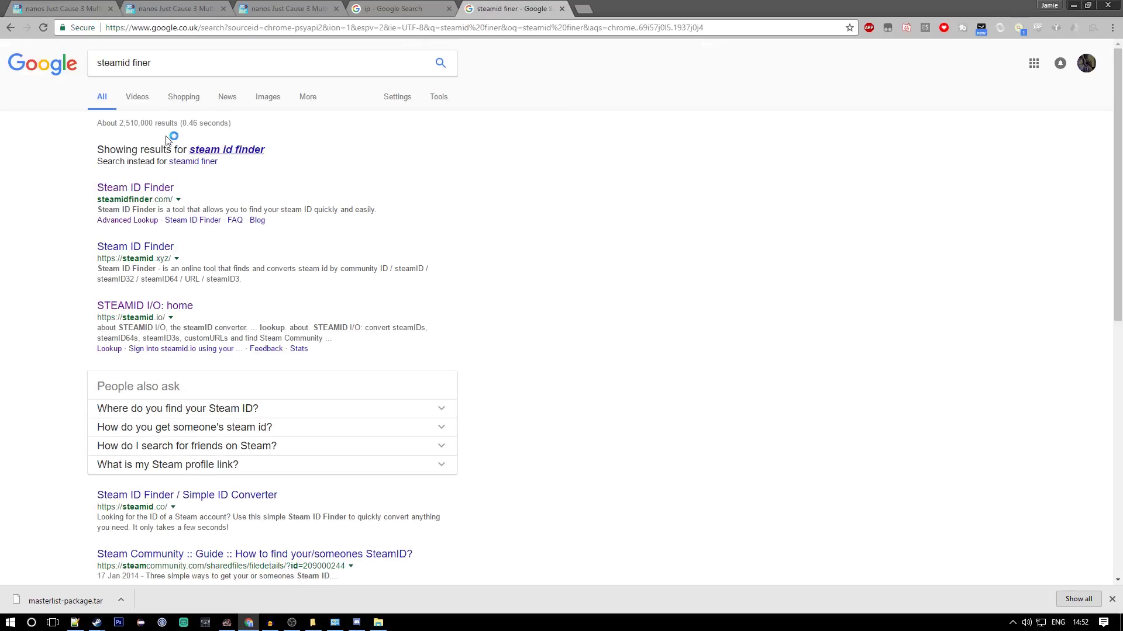
click(232, 146)
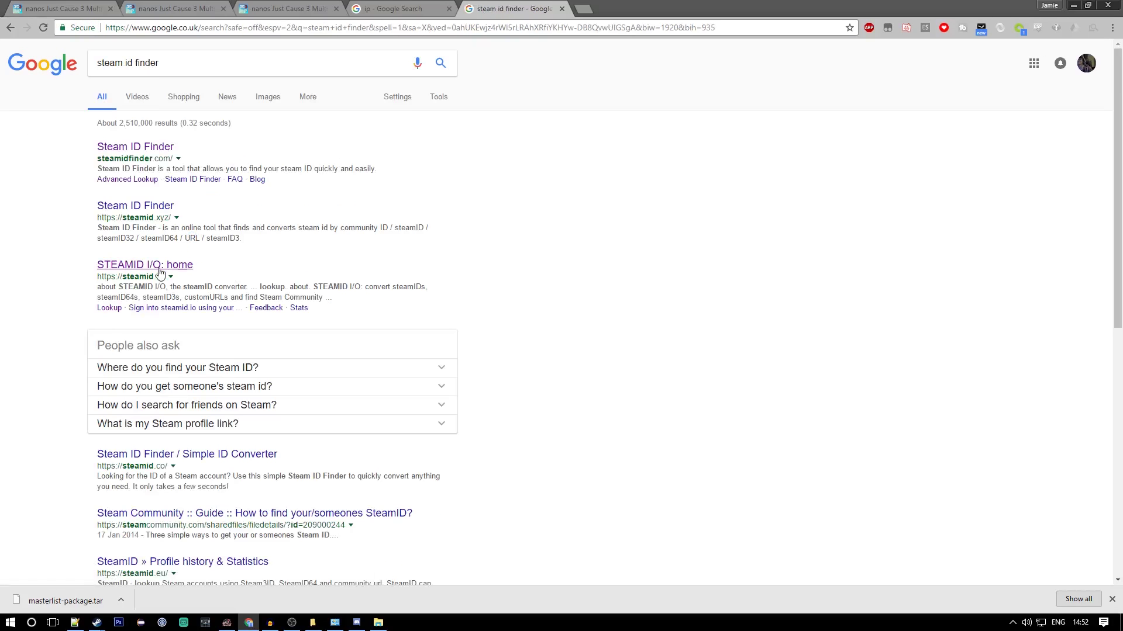
Look through the STEAMID I/O, steamidfinder.com and steamid.xyz sites from the search results.
click(165, 266)
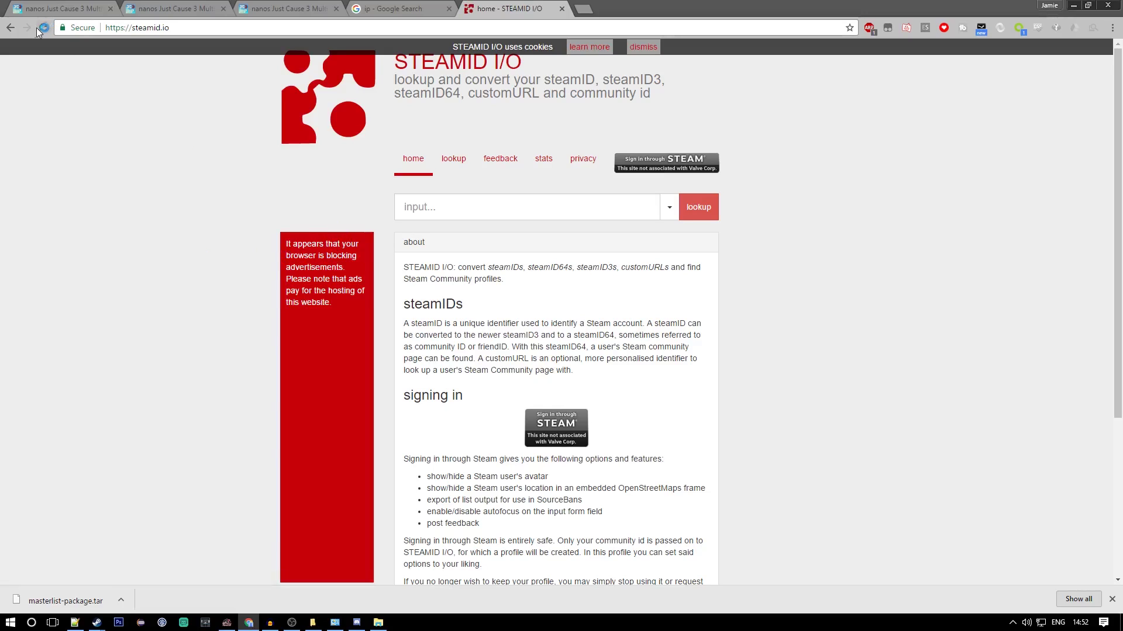
click(9, 28)
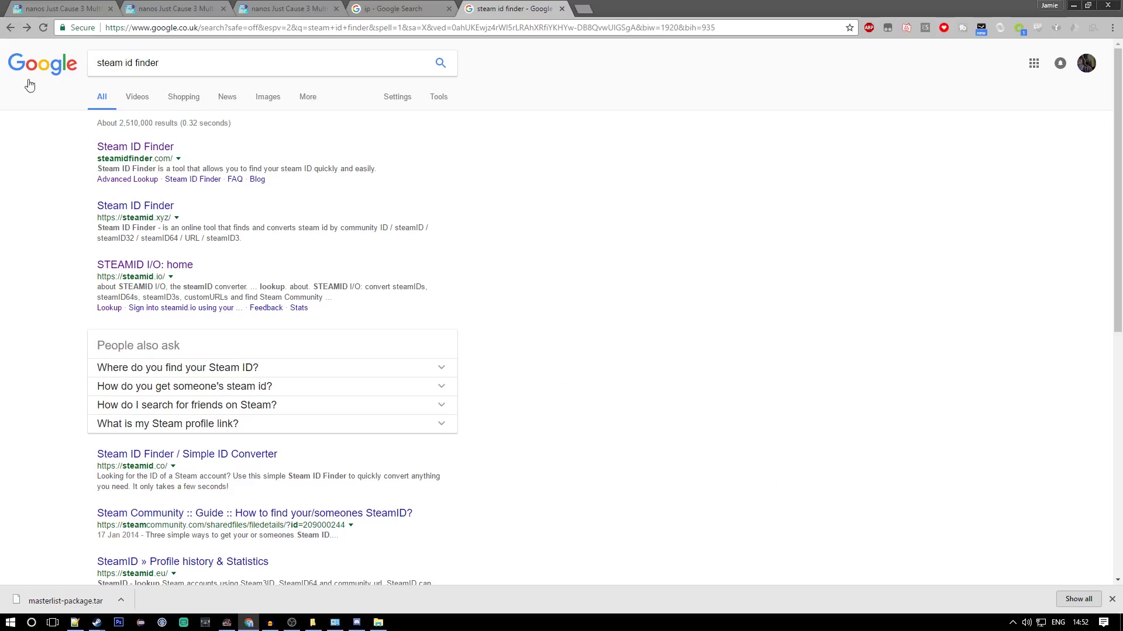
click(151, 151)
click(3, 28)
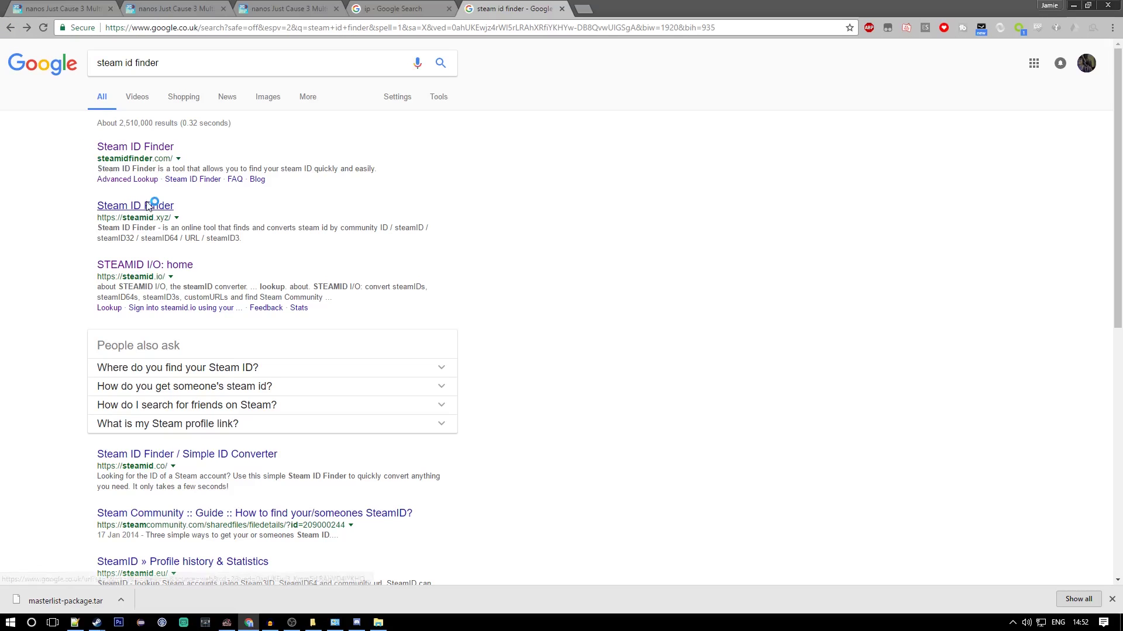
click(139, 205)
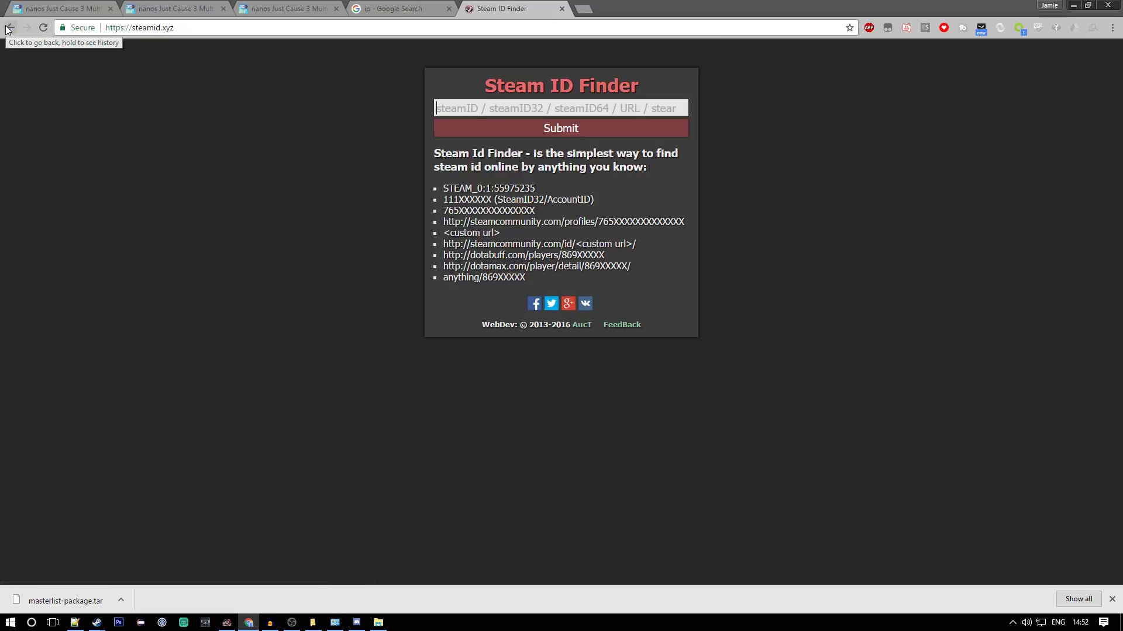
click(10, 28)
Look up the admin's Steam custom URL name on STEAMID I/O and copy the account's steamID64.
click(147, 265)
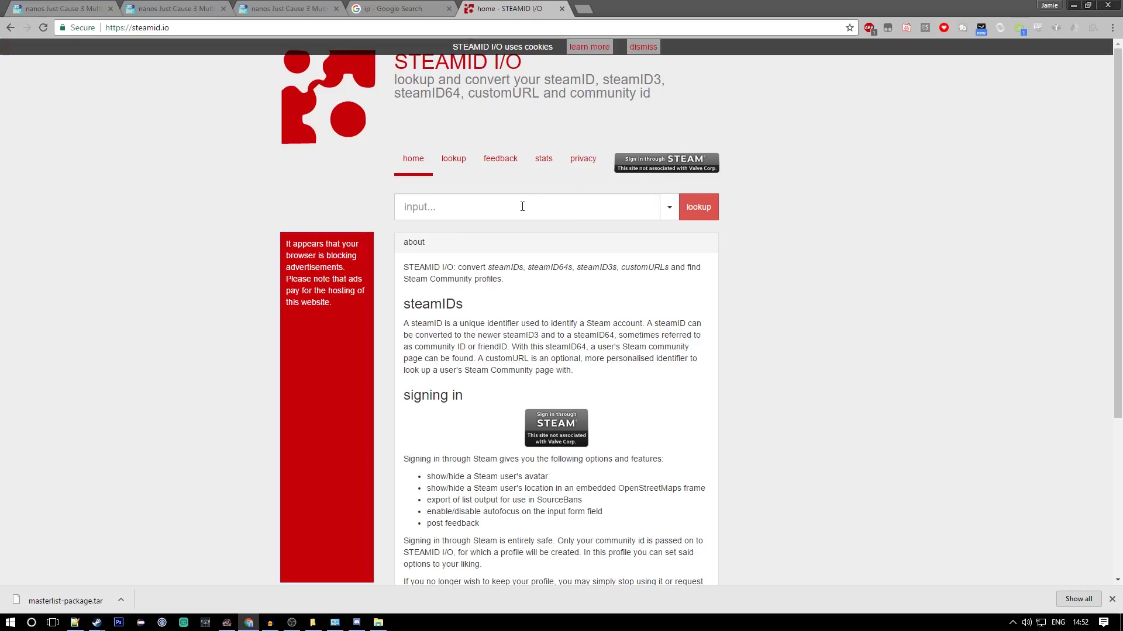
text(gamlin)
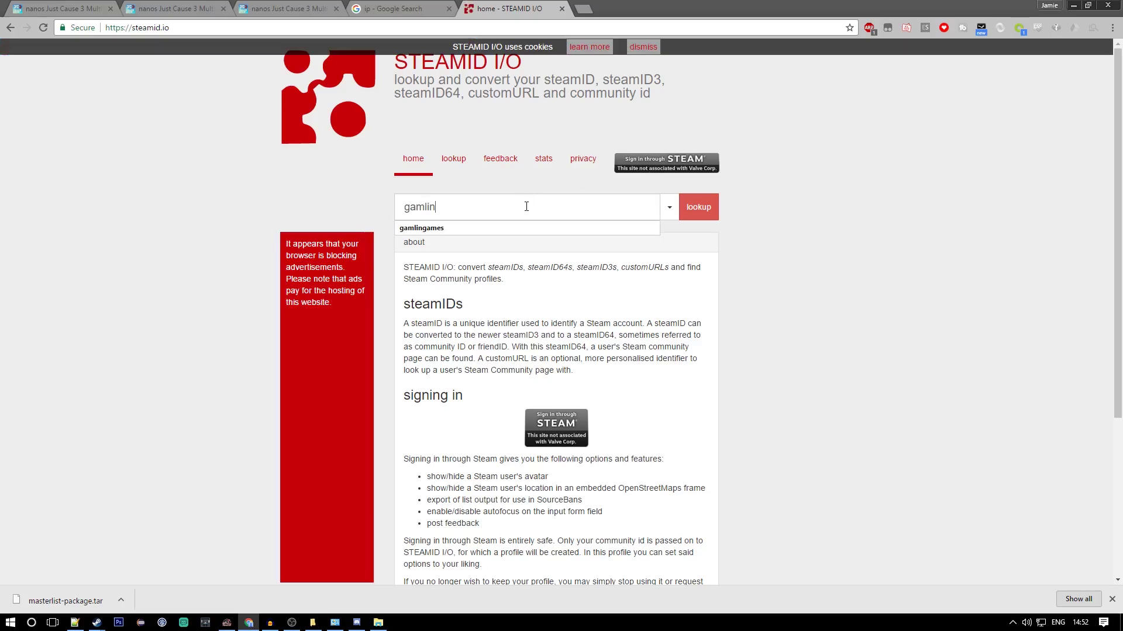
text(games)
key(Return)
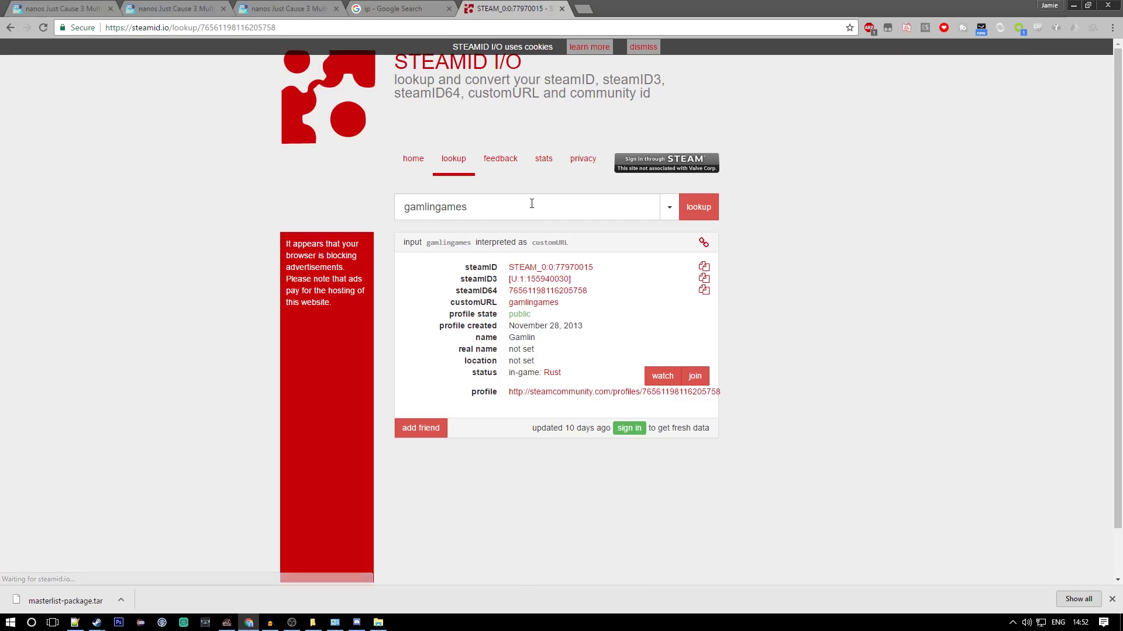
click(704, 291)
Return to config.js in Notepad++, paste the copied steamID64 into the new admins entry and save the file.
click(75, 622)
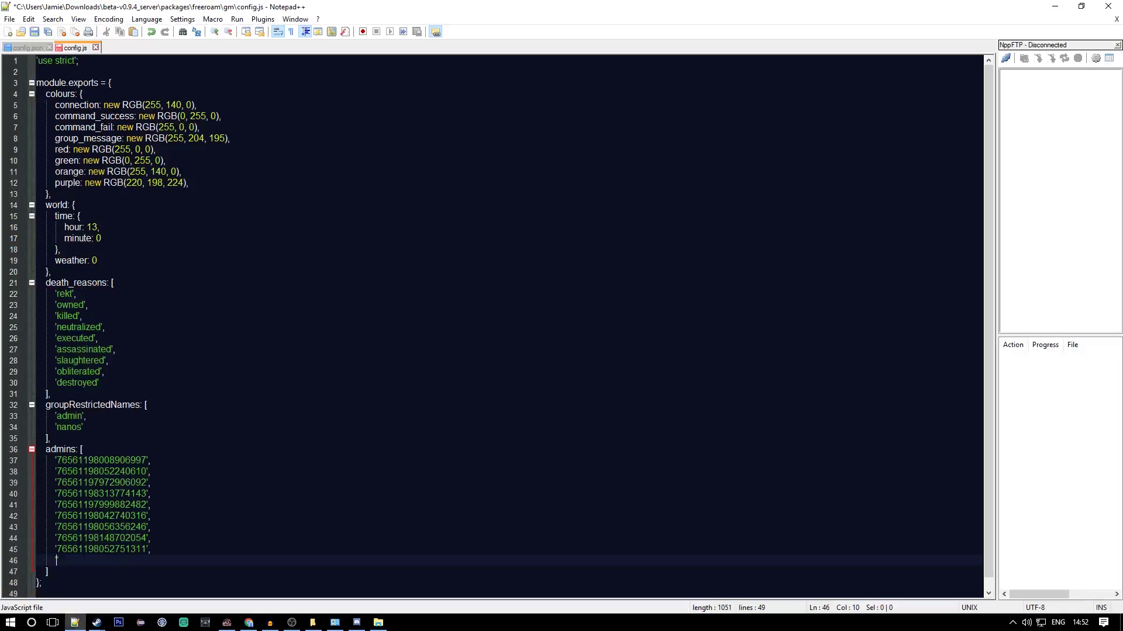
key(ctrl+v)
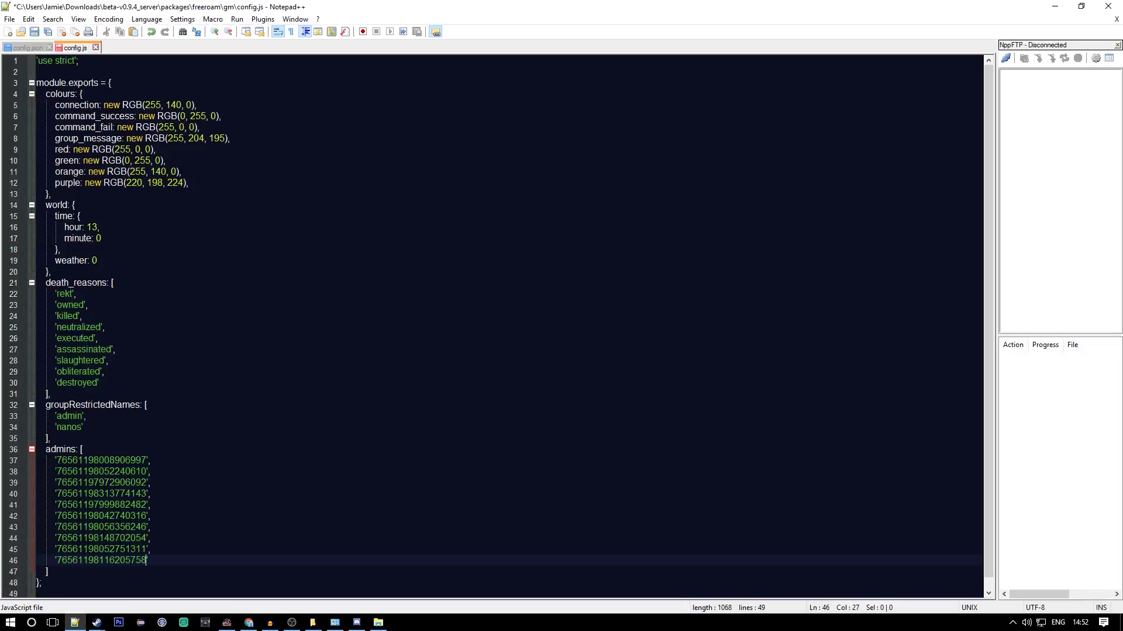
key(ctrl+s)
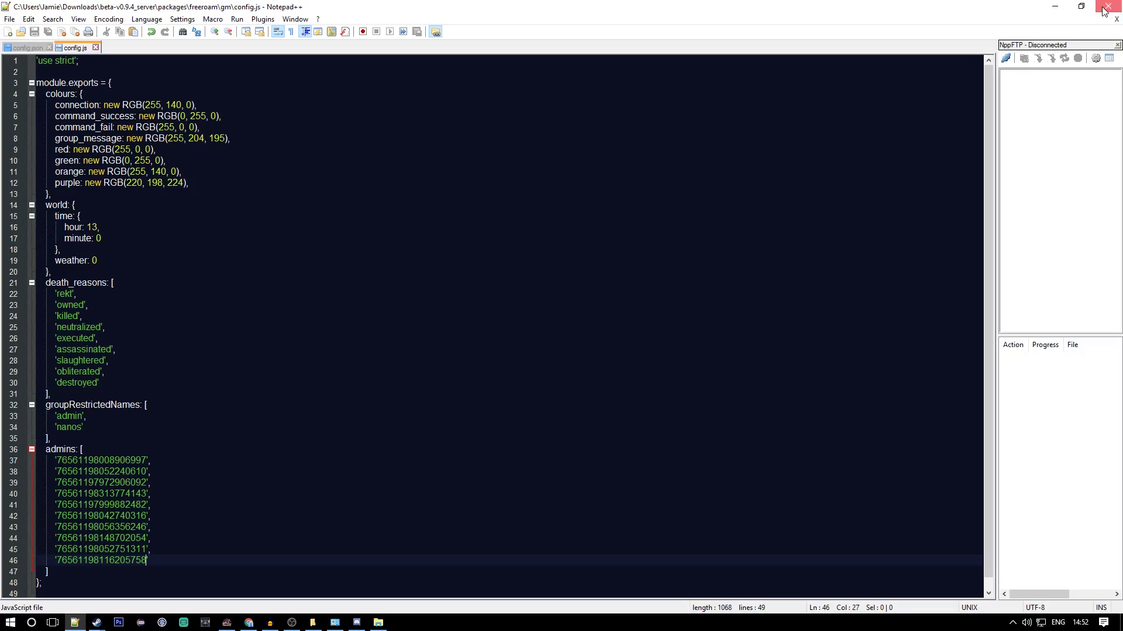
click(1055, 6)
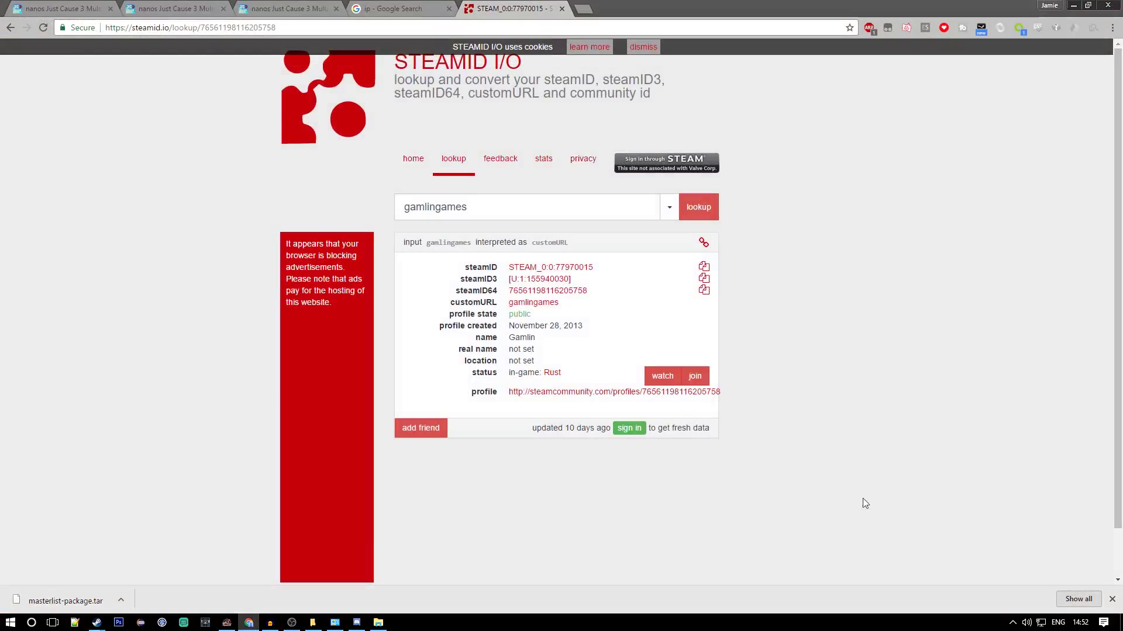
Close the browser's downloads bar and open Windows Firewall from a Windows search.
click(1112, 599)
click(10, 622)
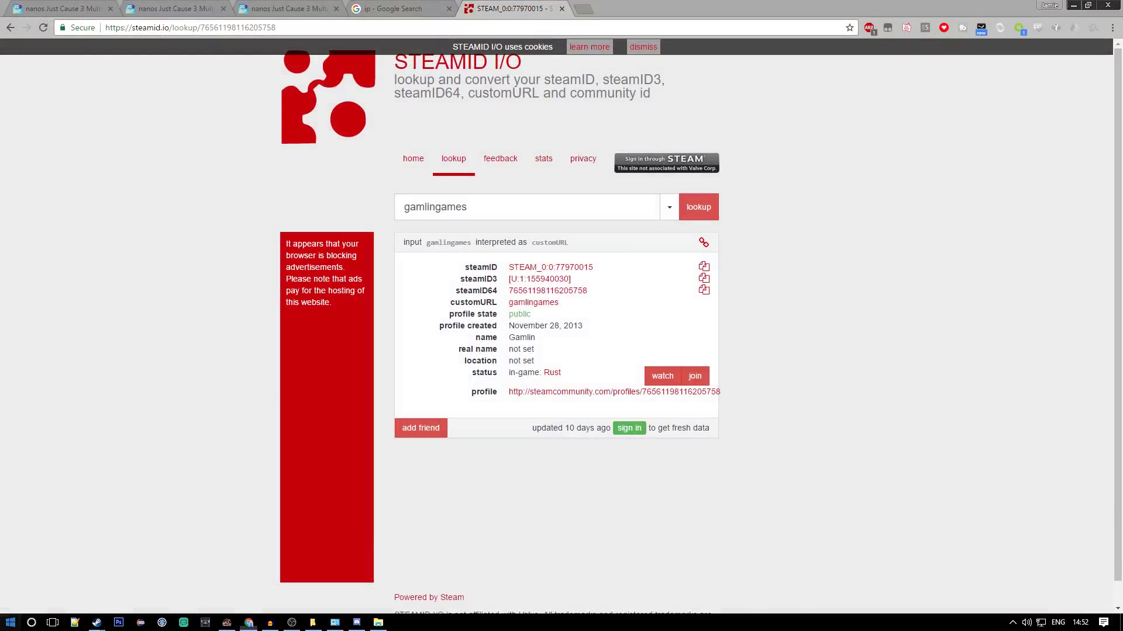
text(firewall)
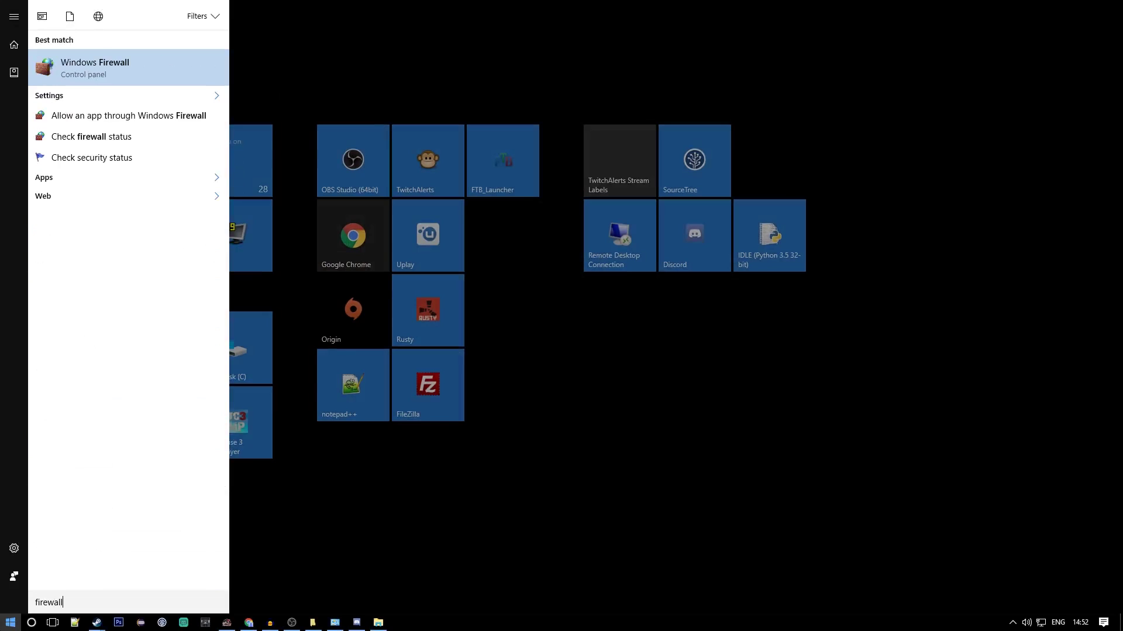
key(Return)
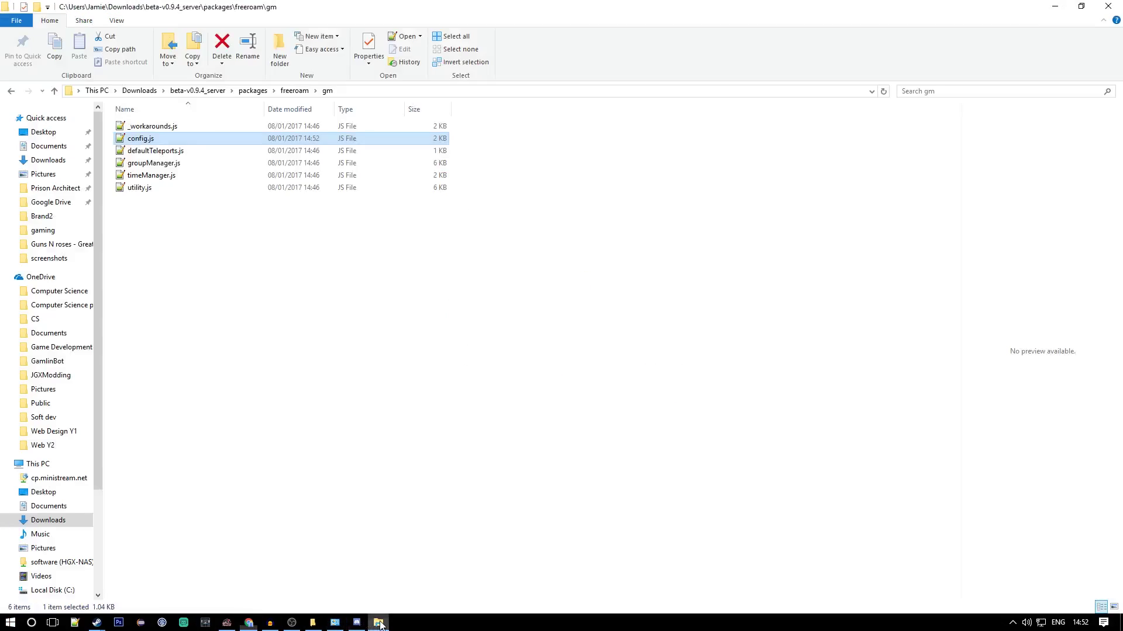
key(alt+Tab)
key(super)
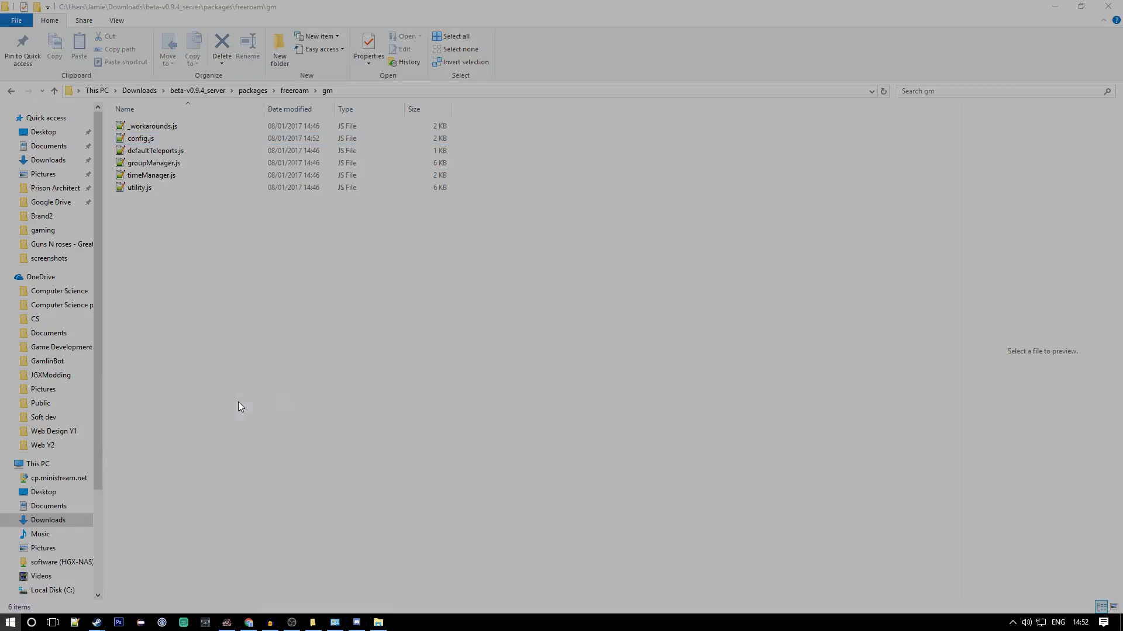
text(firew)
key(Return)
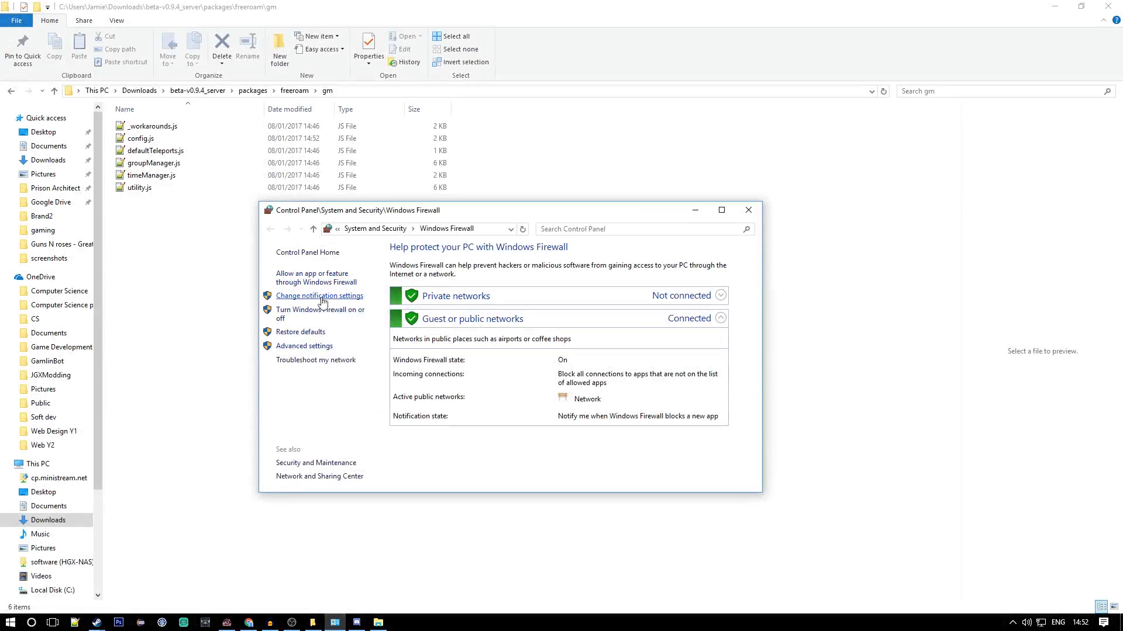
In the advanced firewall settings, create an inbound TCP port rule named JC3MP that allows the connection on all profiles.
click(304, 347)
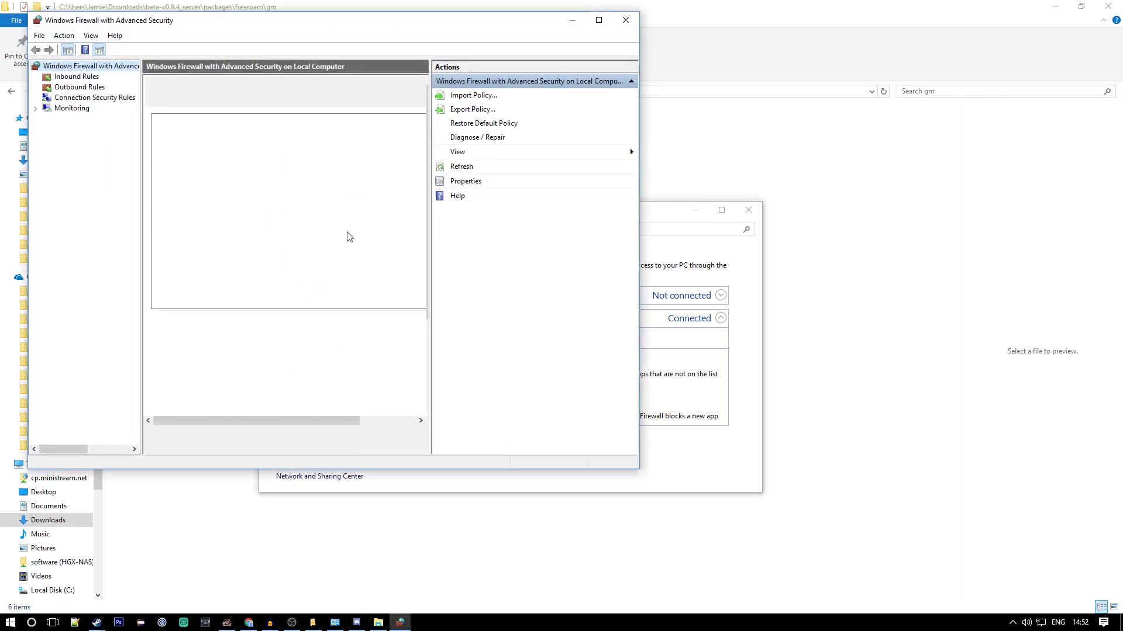
click(82, 77)
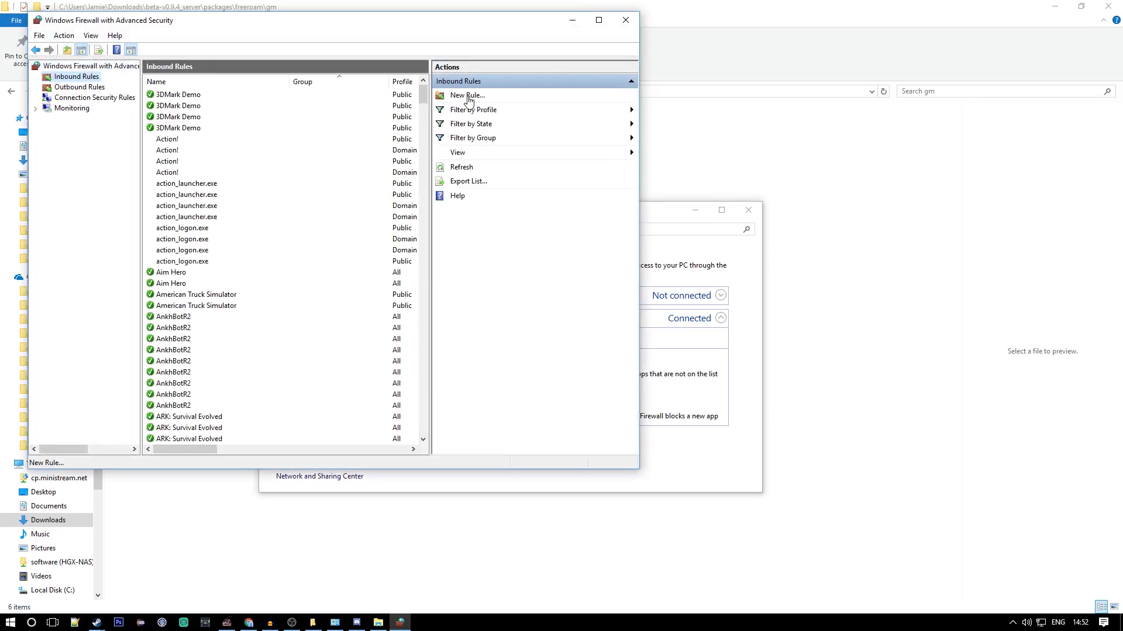
click(468, 99)
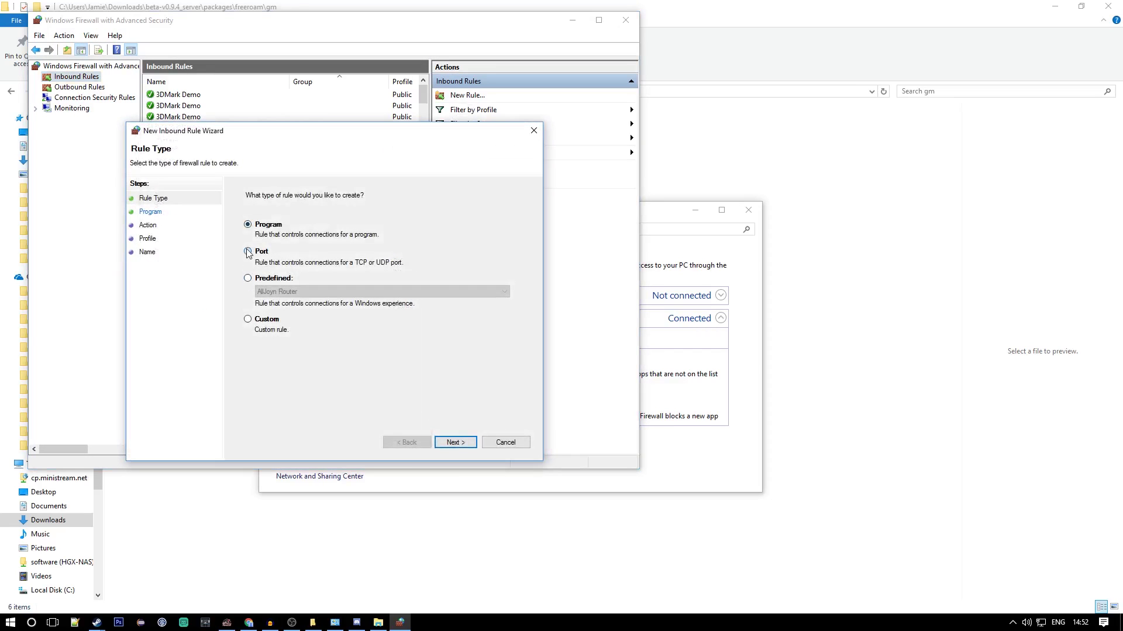
click(248, 253)
click(455, 442)
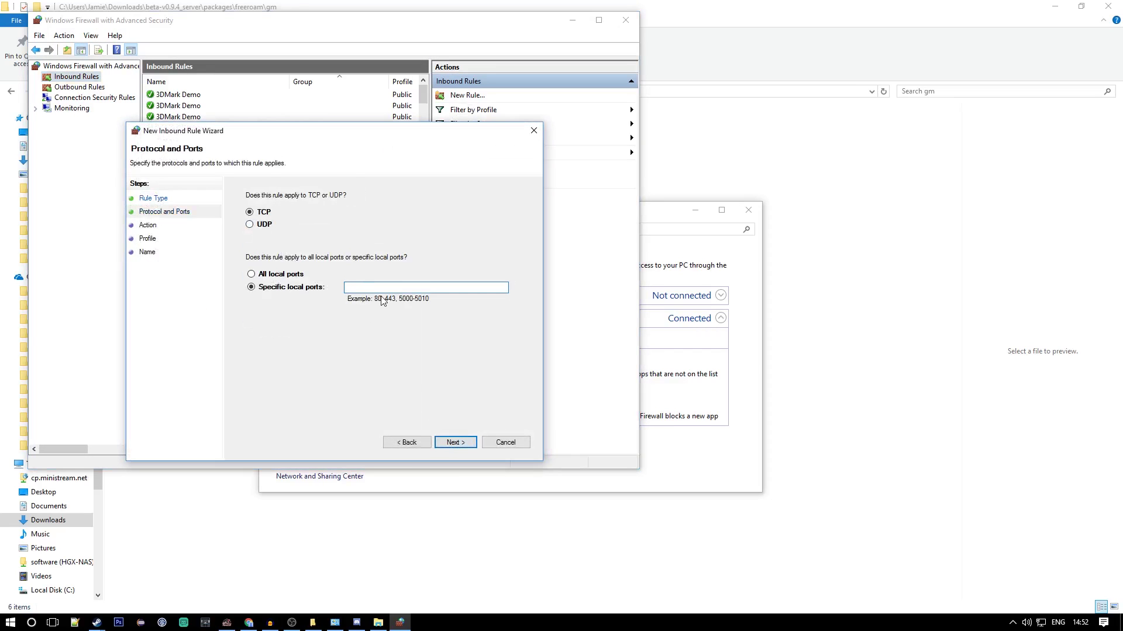
key(Return)
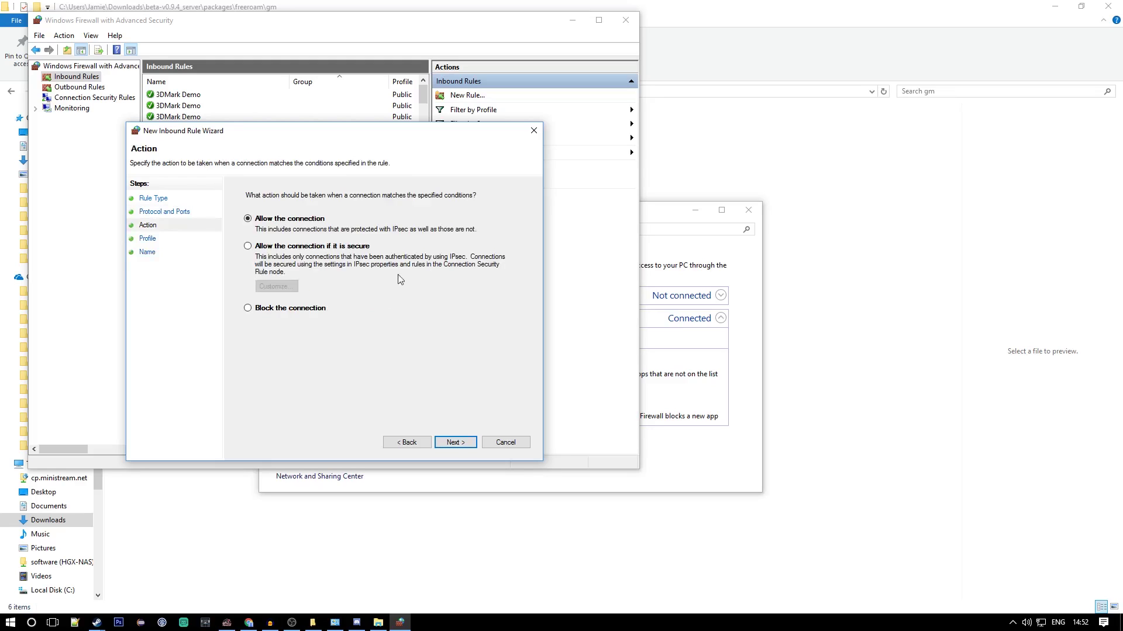
click(454, 444)
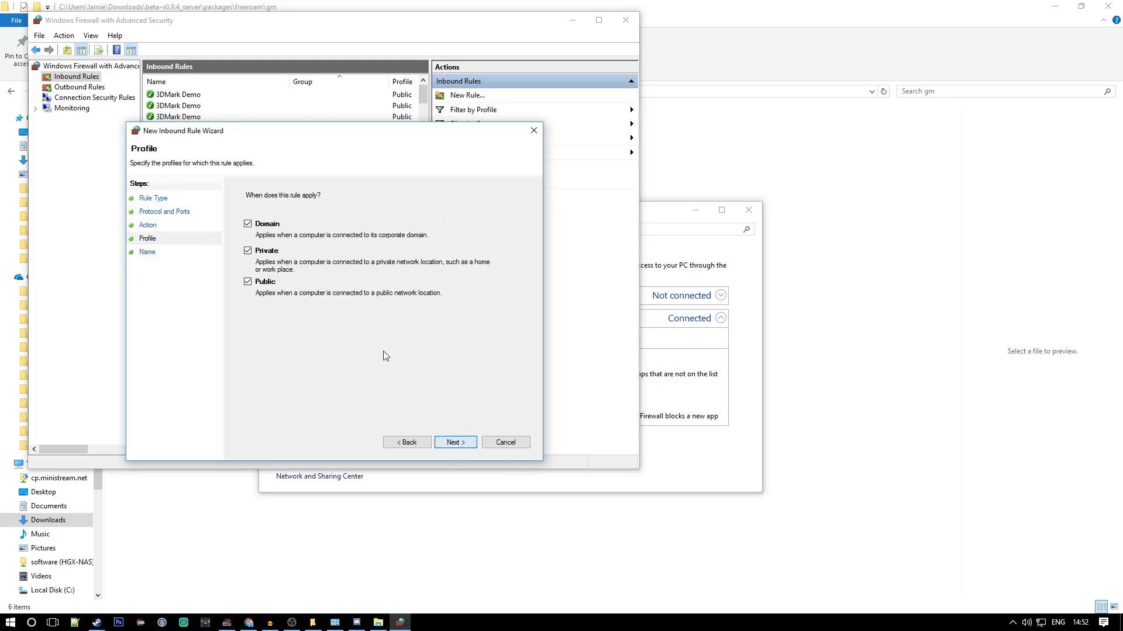
click(453, 442)
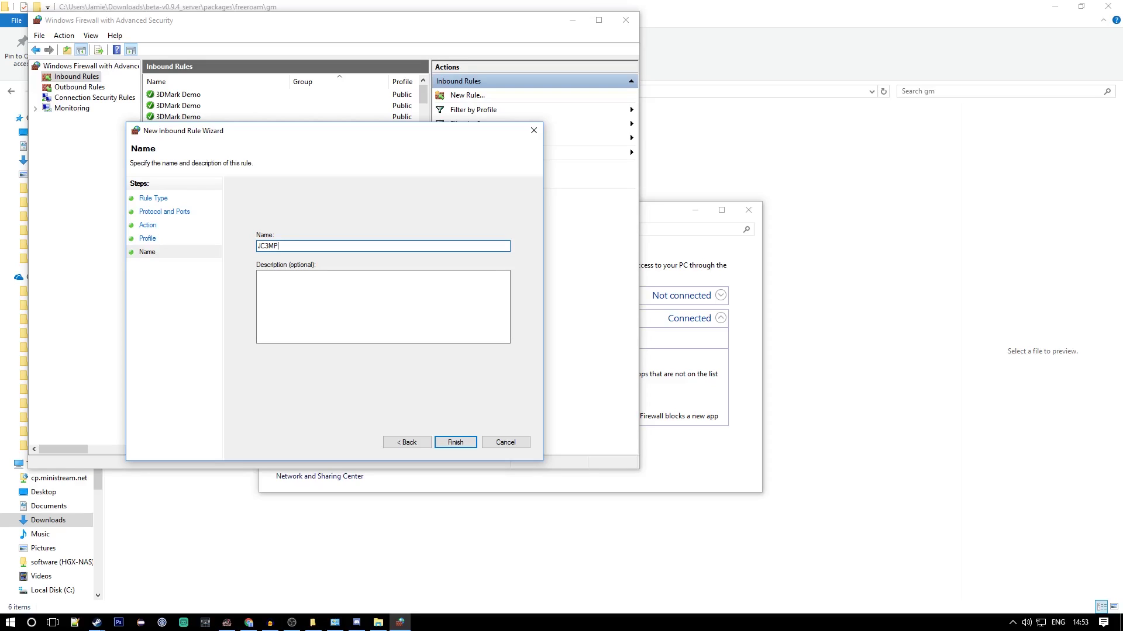
key(Return)
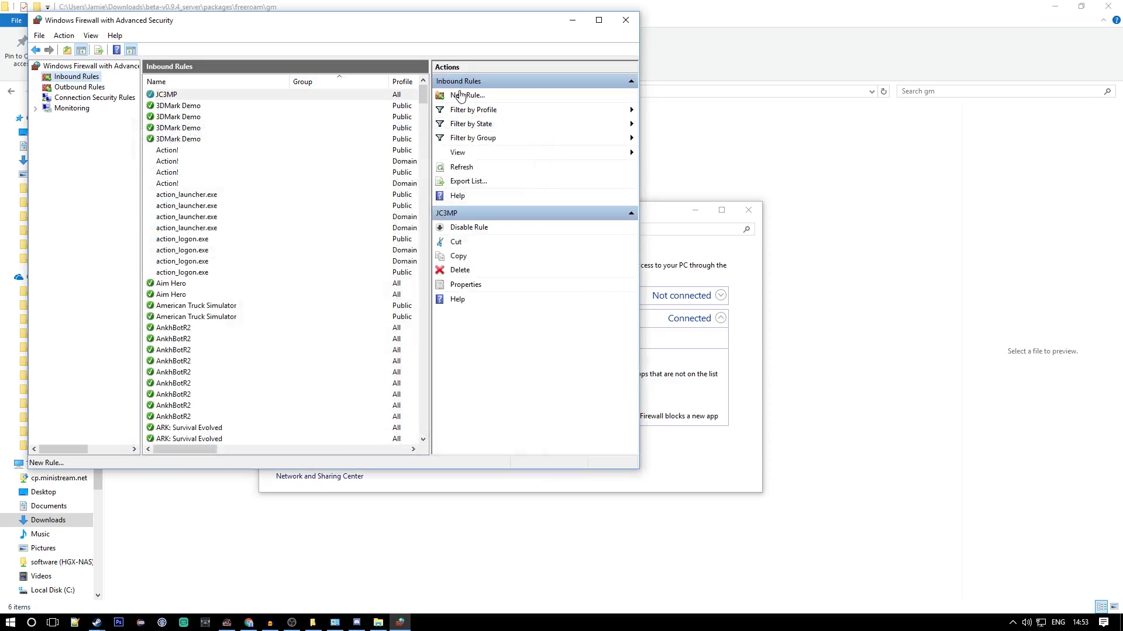
Create a second inbound rule for TCP port 4202, allowing the connection on all profiles, and name it Steam.
click(459, 96)
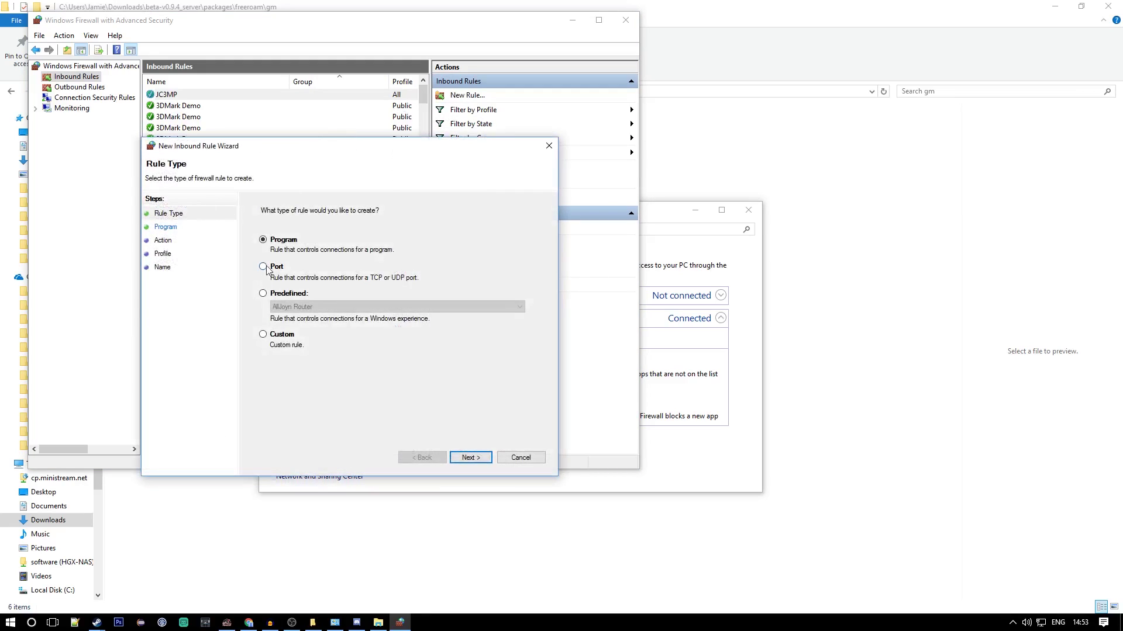
click(264, 267)
click(467, 457)
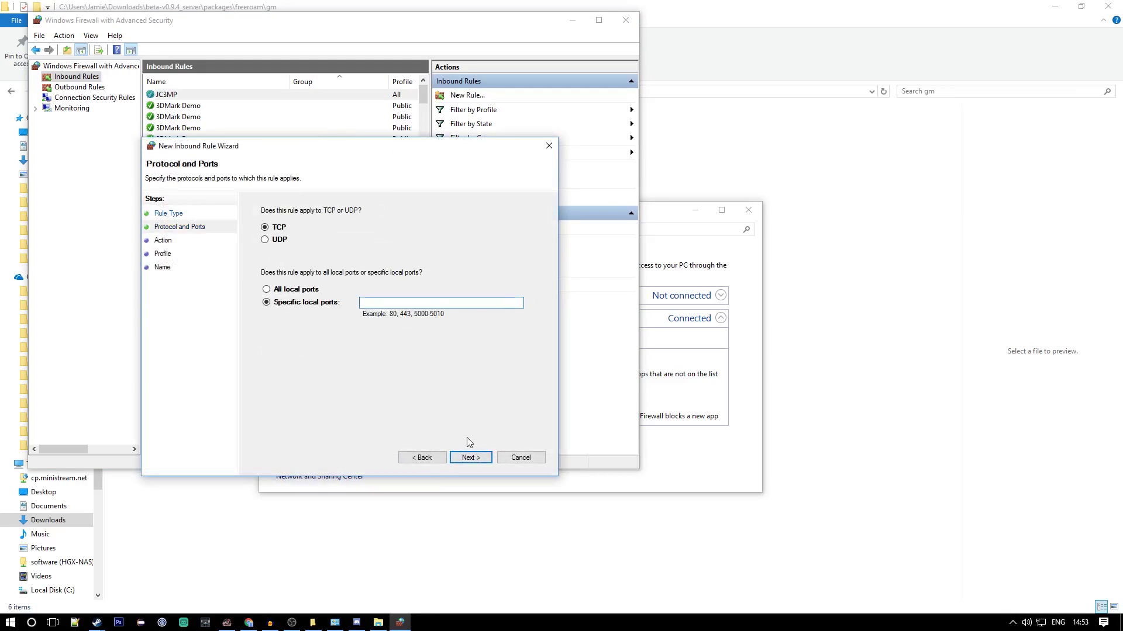
text(4202)
click(469, 458)
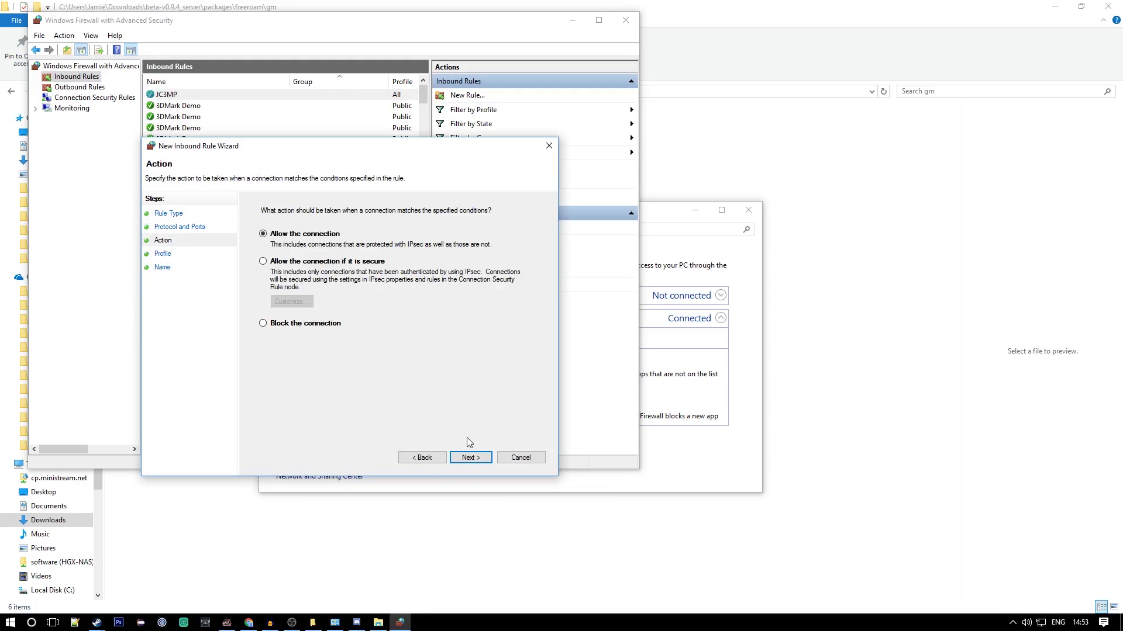
click(469, 458)
click(468, 458)
text(Ste)
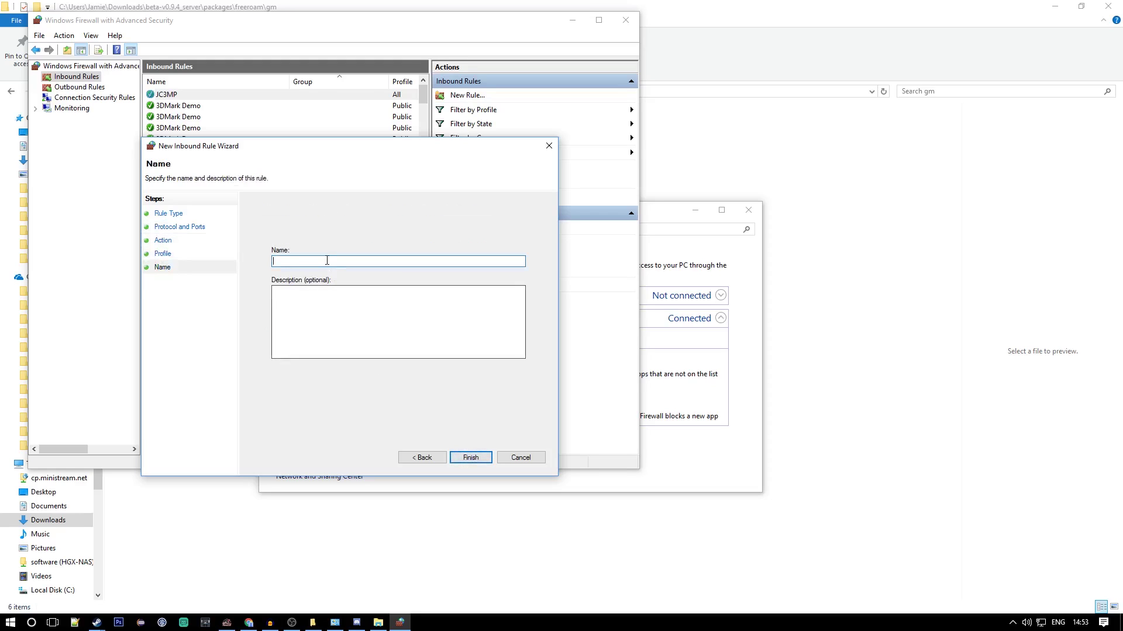
text(am)
key(Return)
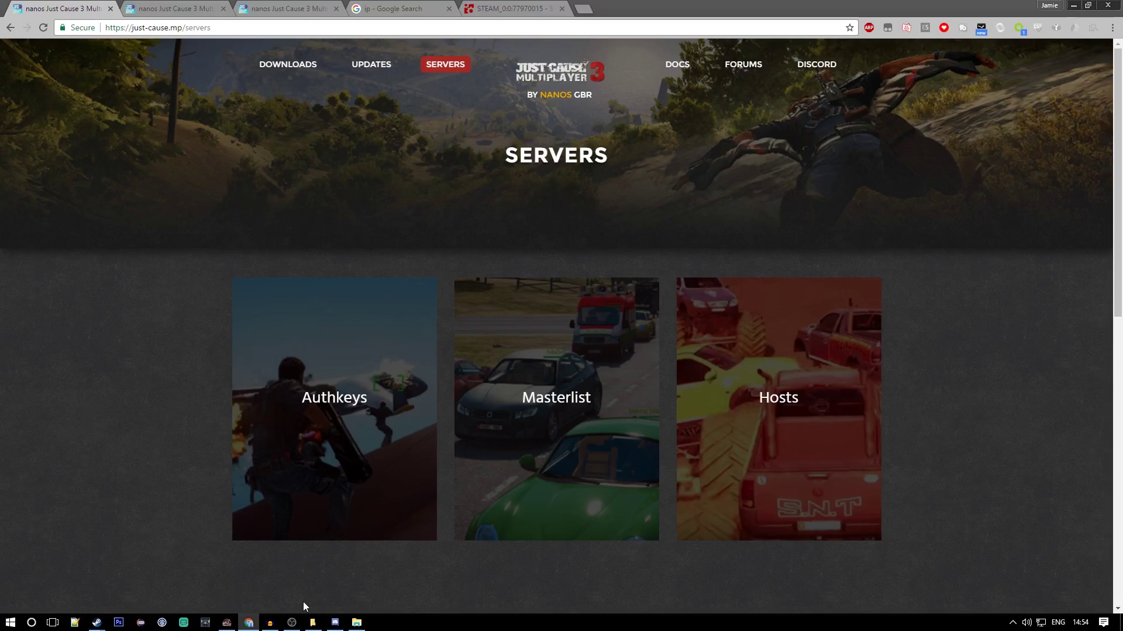
Switch to Discord and download the updated chat package archive linked in the nanos server's announcements channel.
click(335, 622)
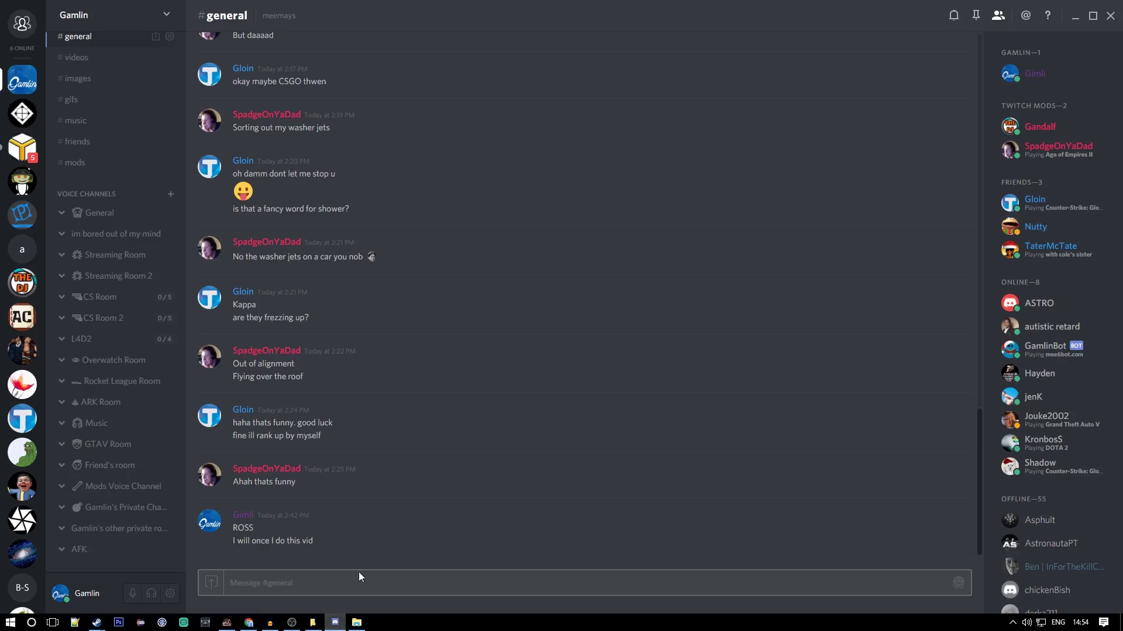
click(22, 148)
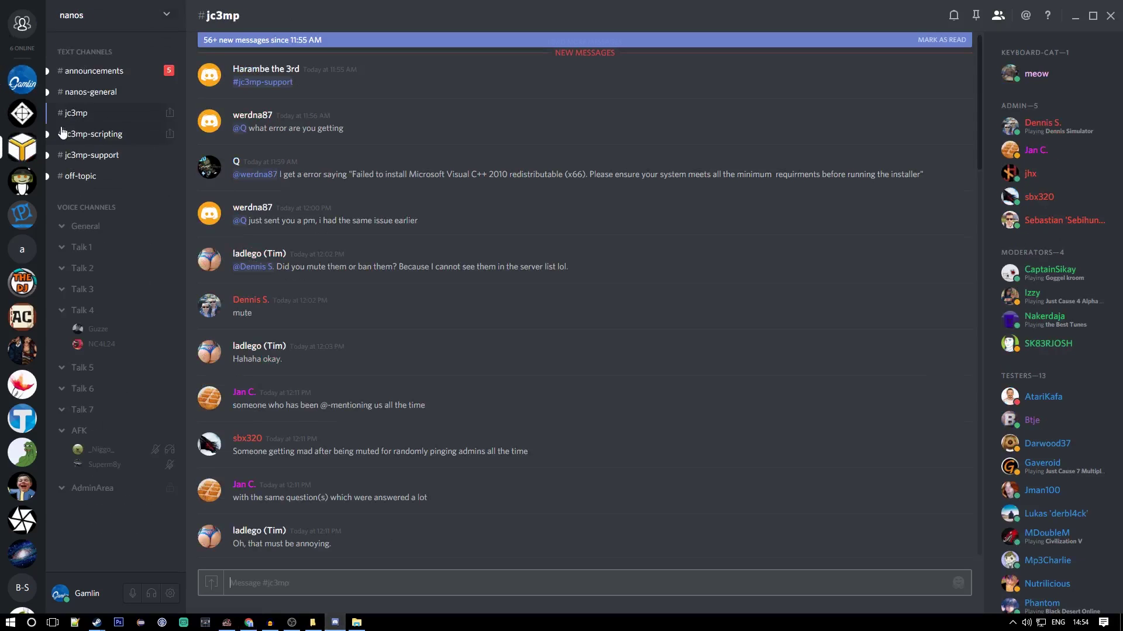
click(83, 78)
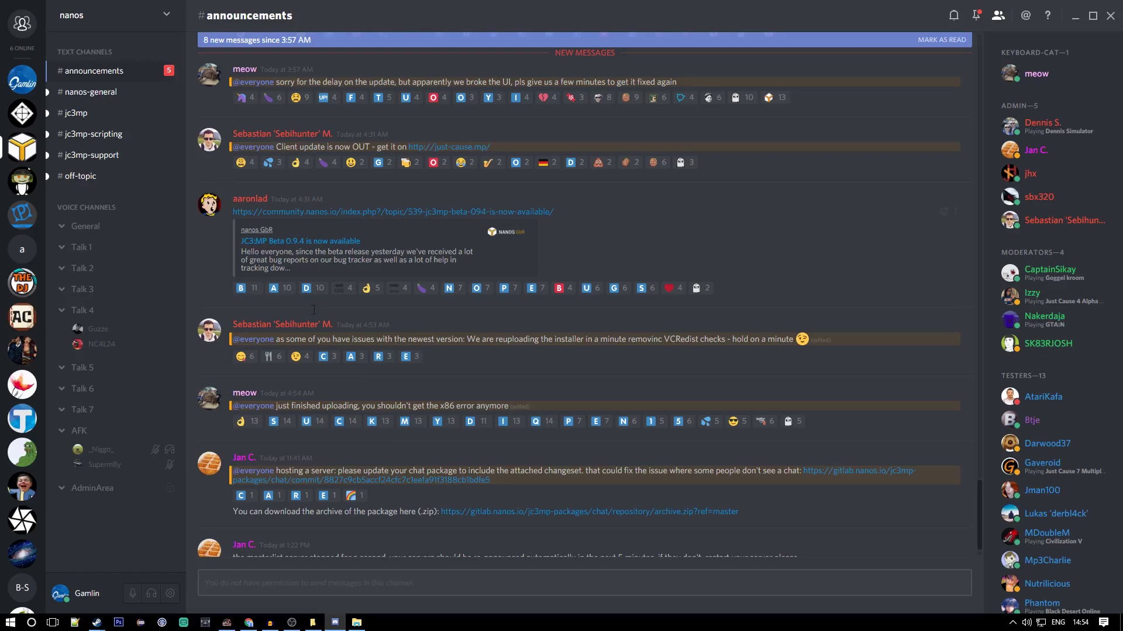
click(493, 511)
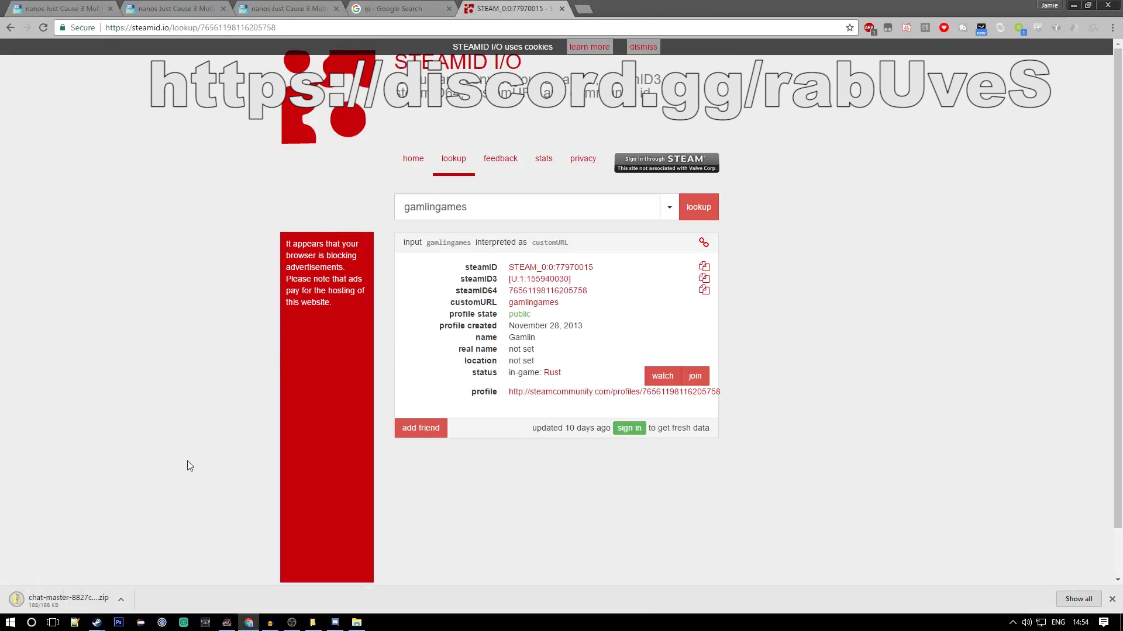
Extract the chat-master zip in the Downloads folder to the suggested destination.
click(356, 622)
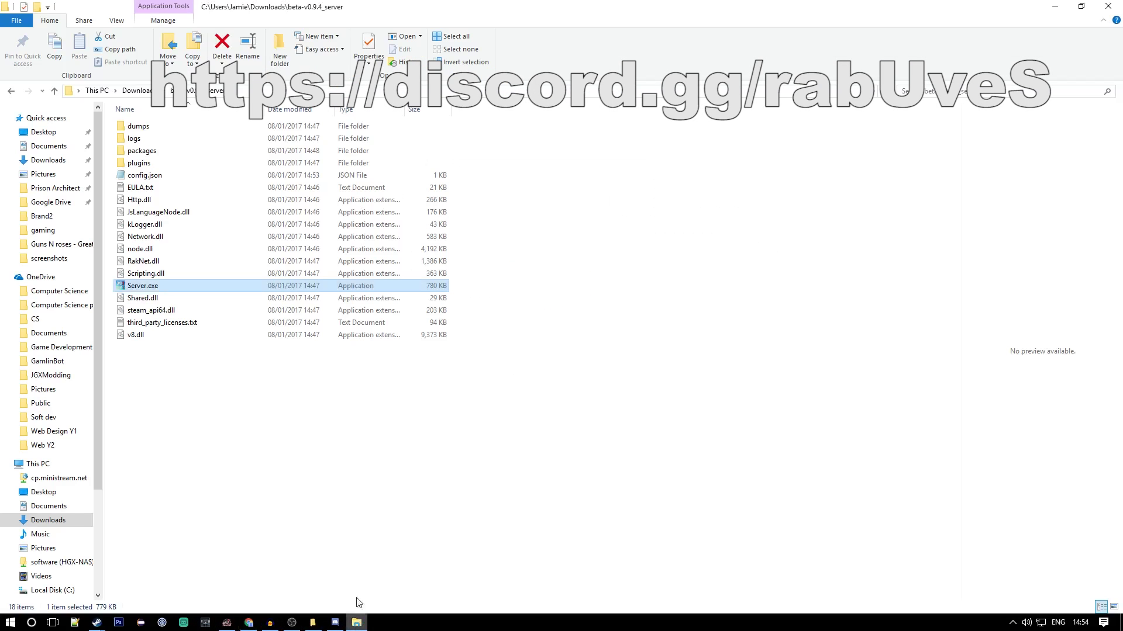
click(48, 159)
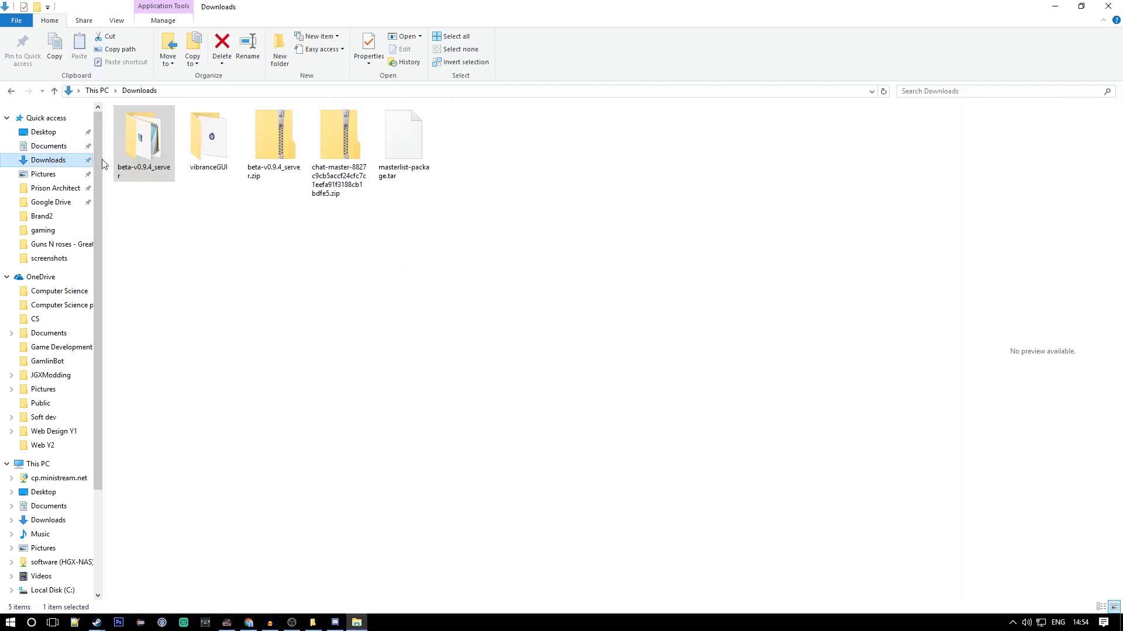
right_click(332, 159)
click(97, 244)
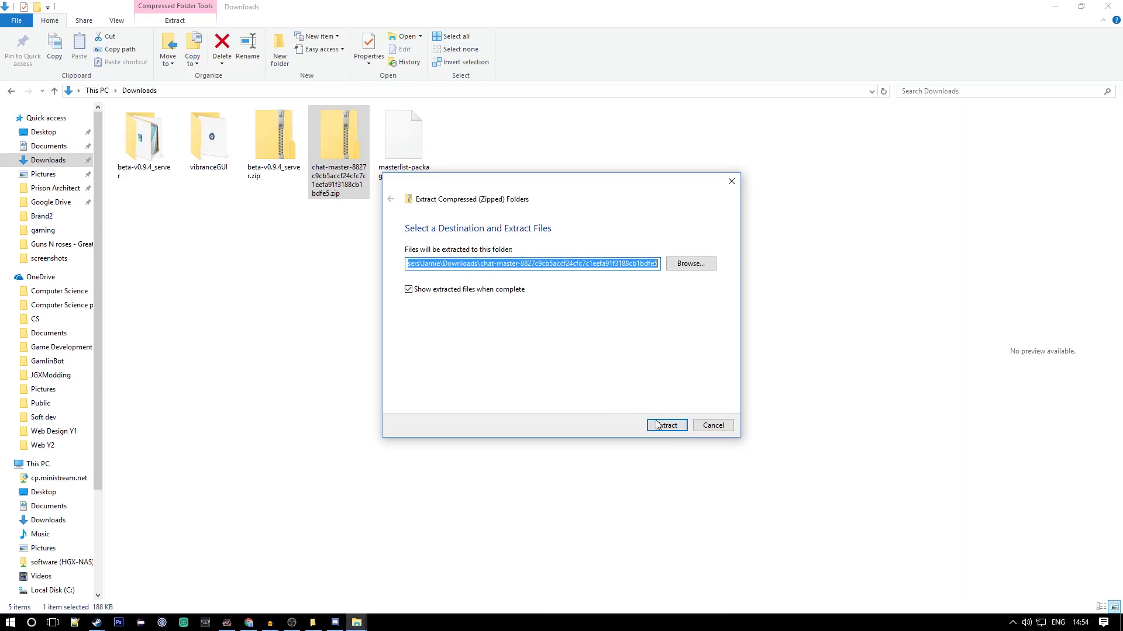
click(659, 427)
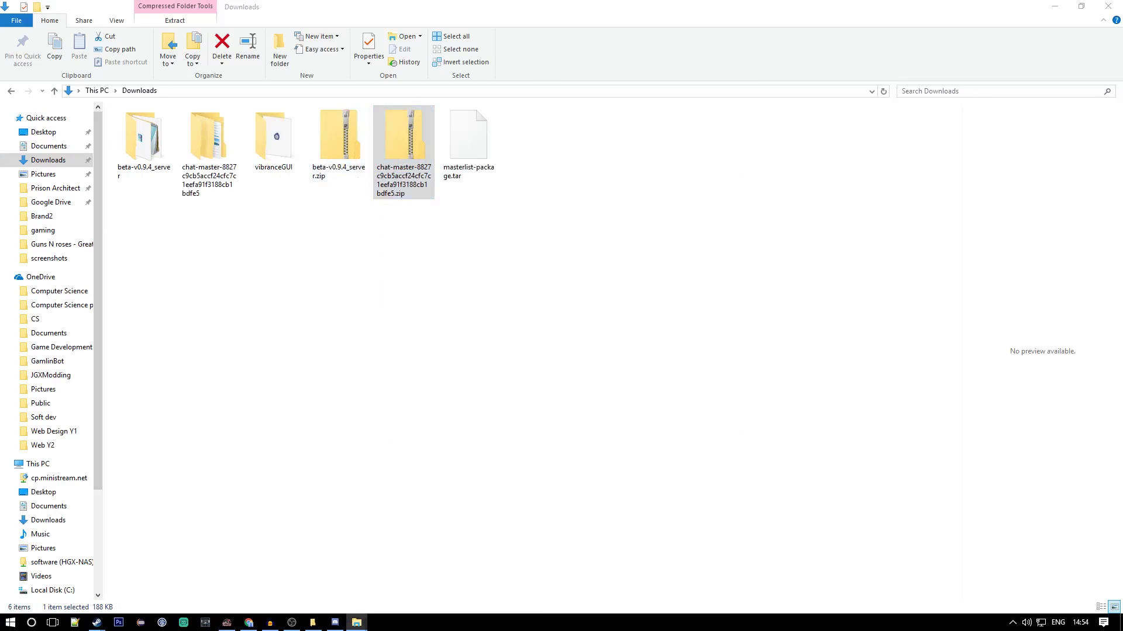
Open the packages/chat folder of beta-v0.9.4_server and arrange it side by side with the extracted chat-master folder.
double_click(145, 141)
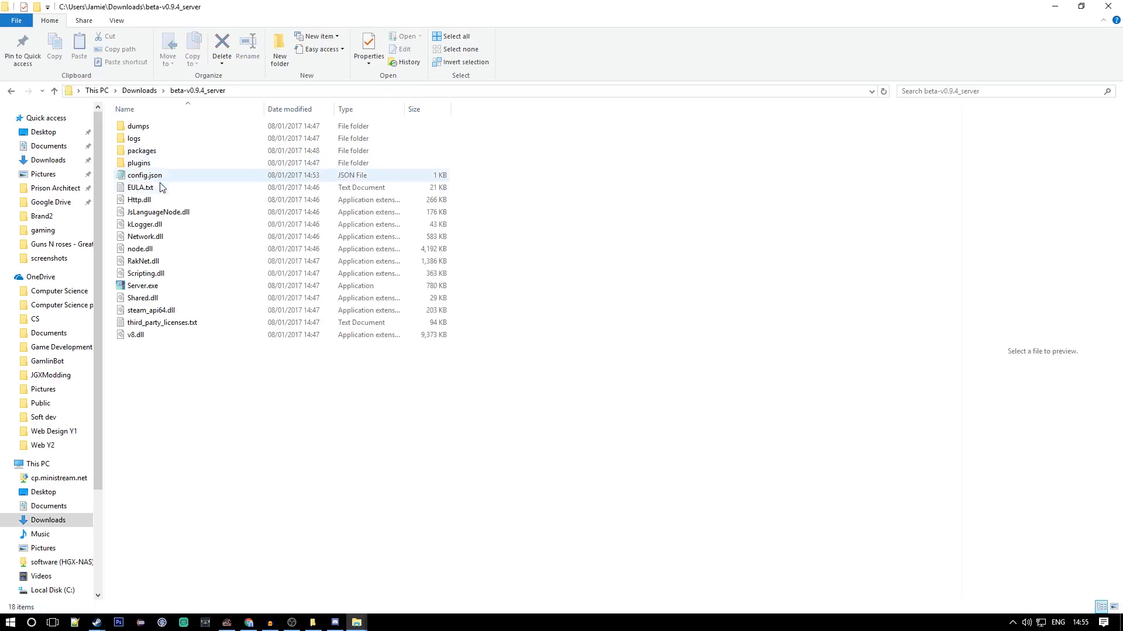
double_click(146, 151)
double_click(150, 127)
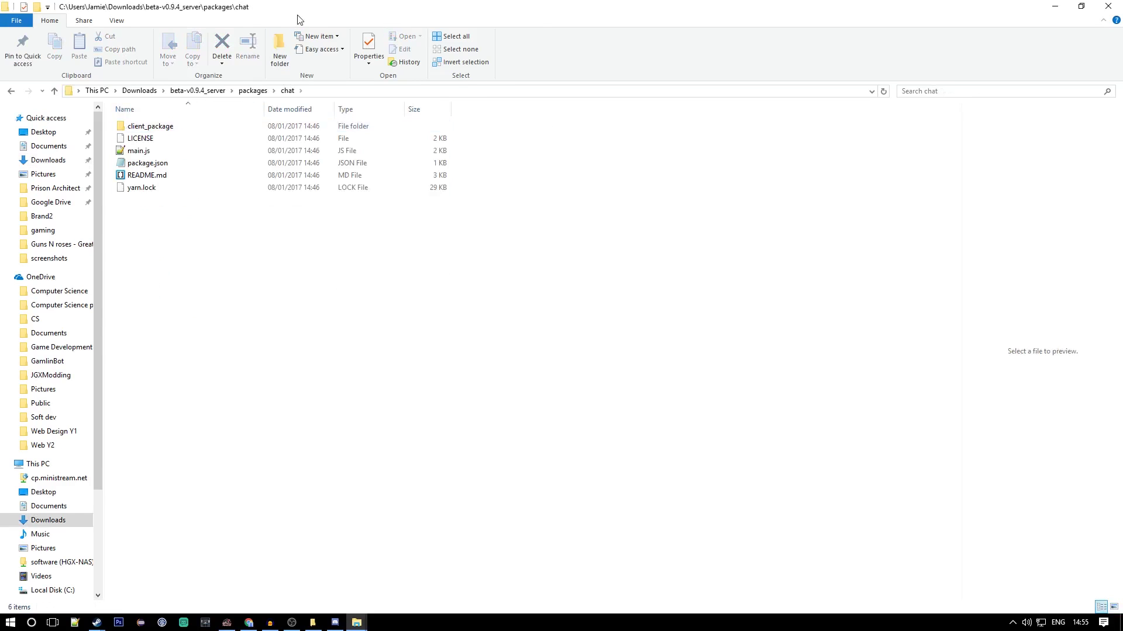
drag(297, 20, 0, 23)
click(965, 175)
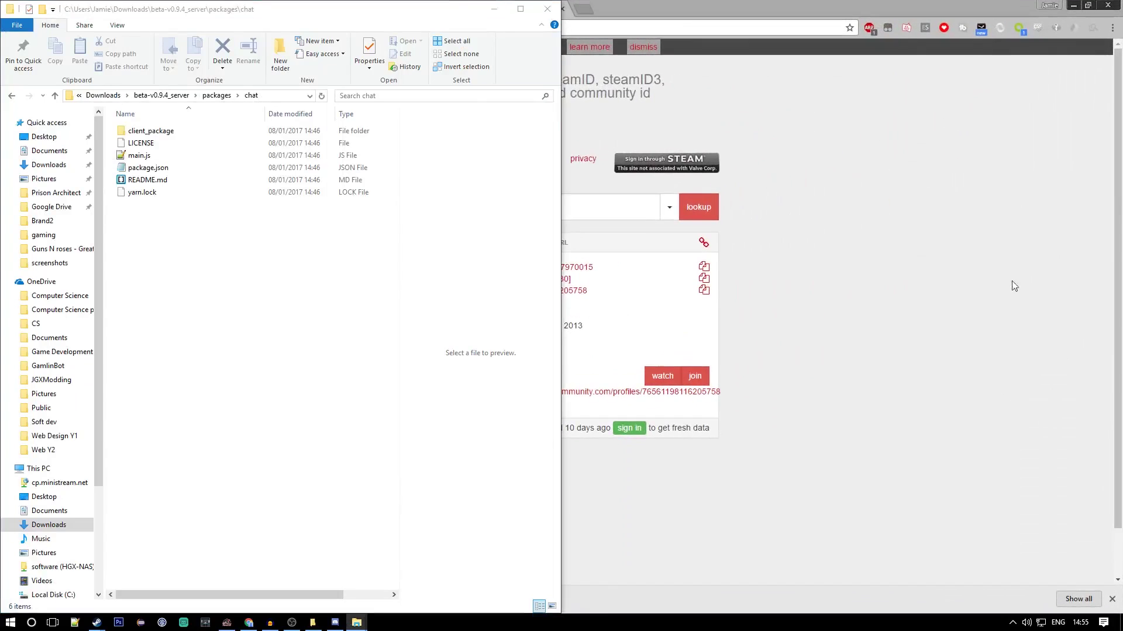
drag(482, 218, 1122, 175)
drag(158, 131, 179, 155)
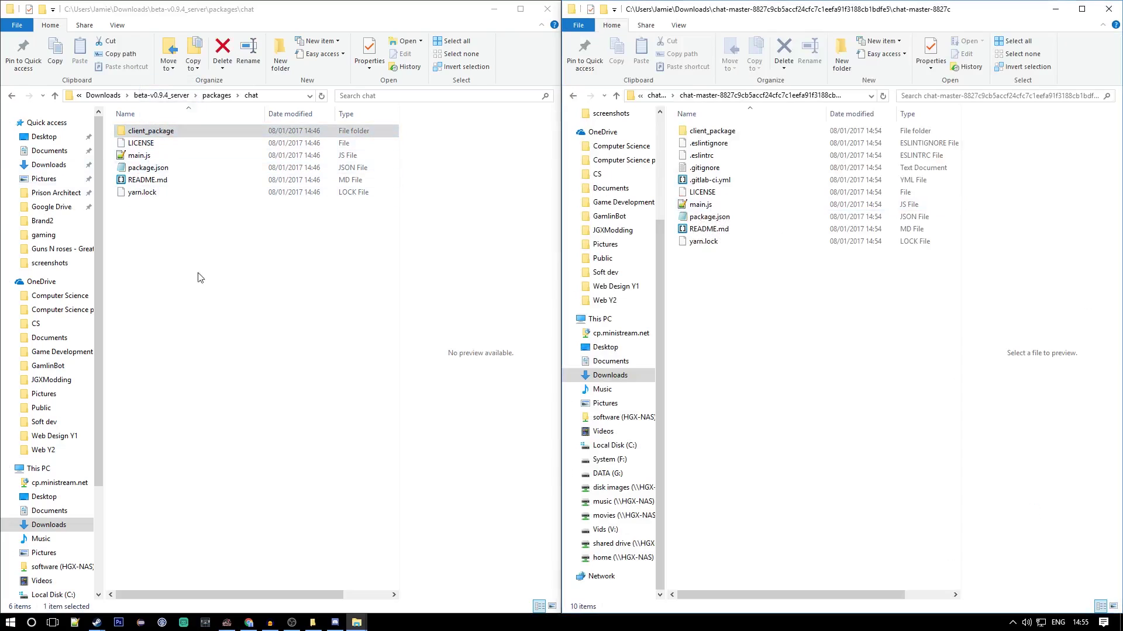
drag(213, 296, 162, 285)
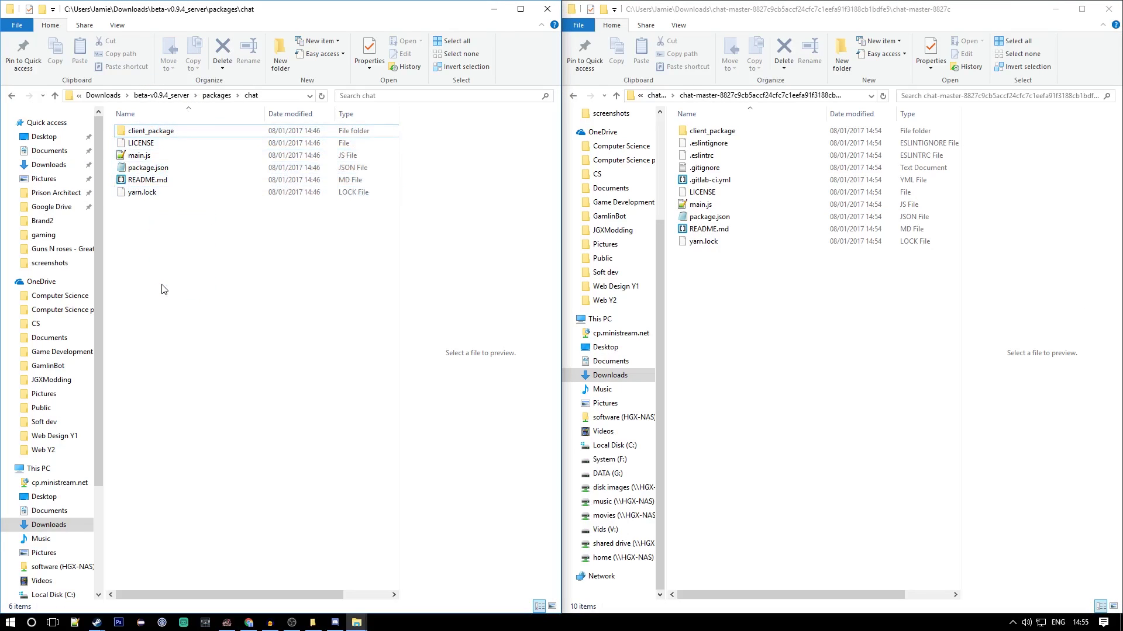
drag(759, 285, 716, 293)
Move client_package, main.js, package.json, README.md and yarn.lock from chat-master into the server's chat folder, replacing the existing files.
click(718, 132)
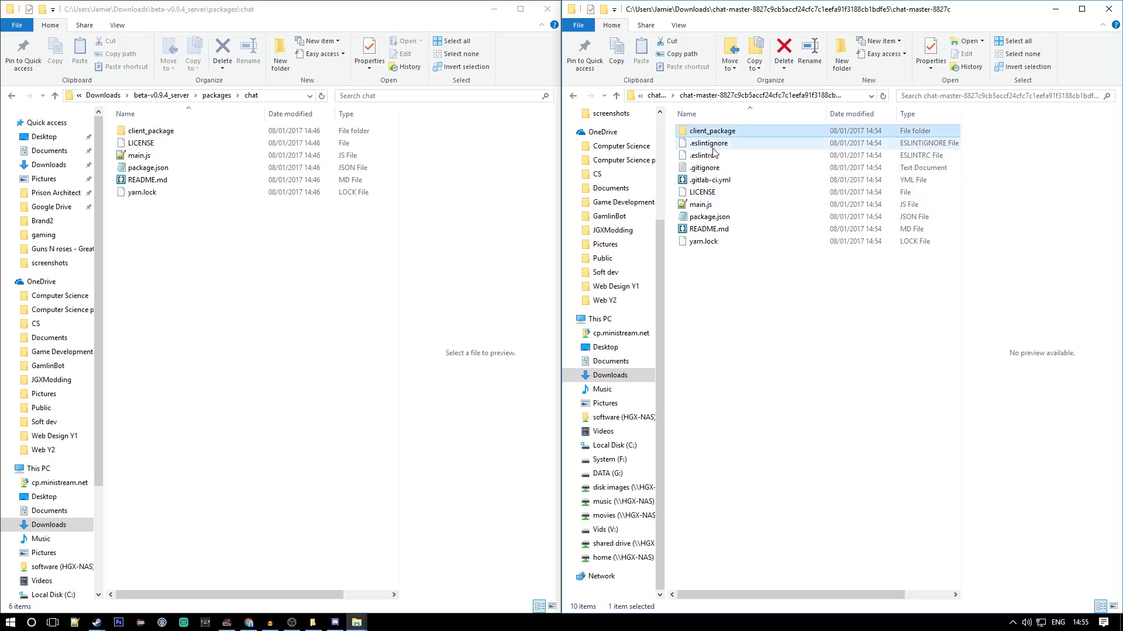
ctrl+click(700, 205)
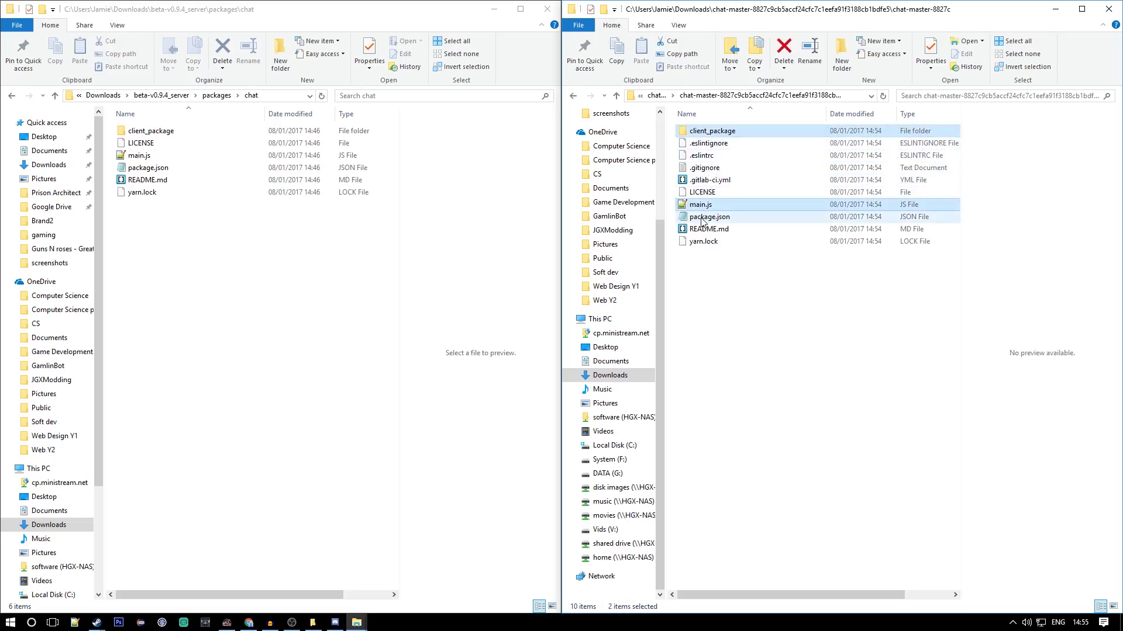
ctrl+click(708, 217)
ctrl+click(703, 229)
ctrl+click(705, 242)
drag(704, 242, 155, 313)
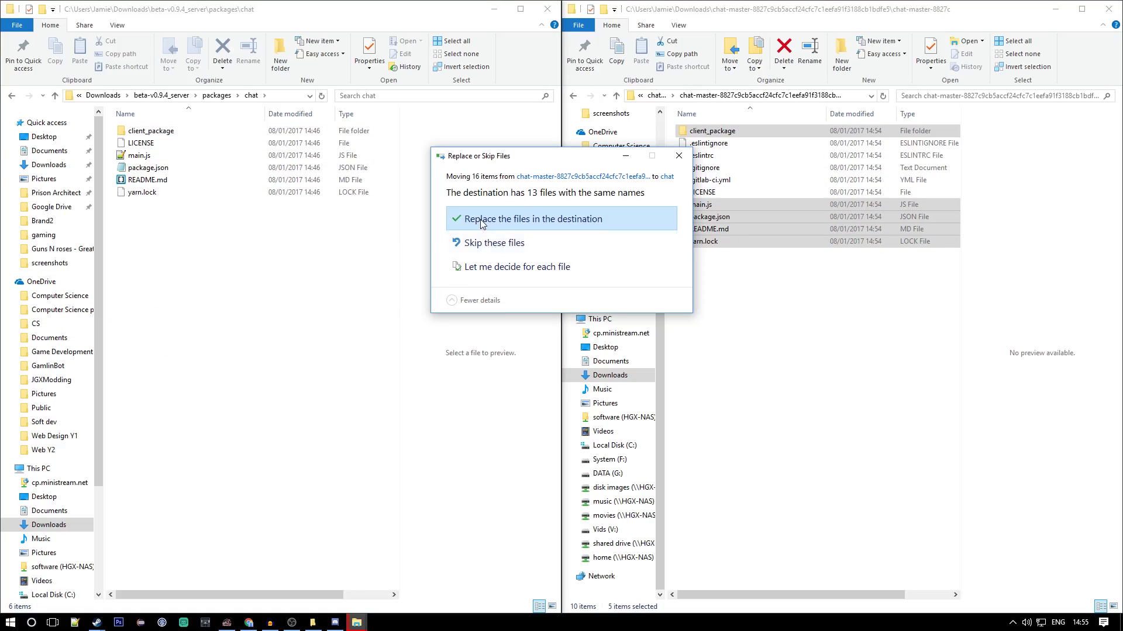
click(481, 220)
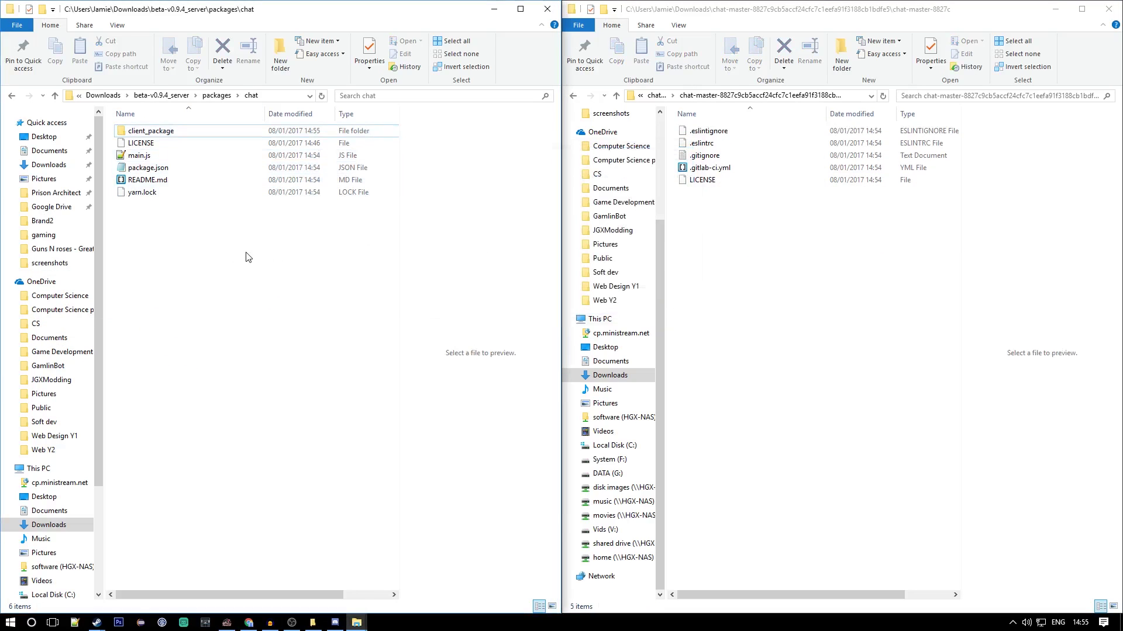
Return to the beta-v0.9.4_server folder and launch Server.exe.
click(167, 95)
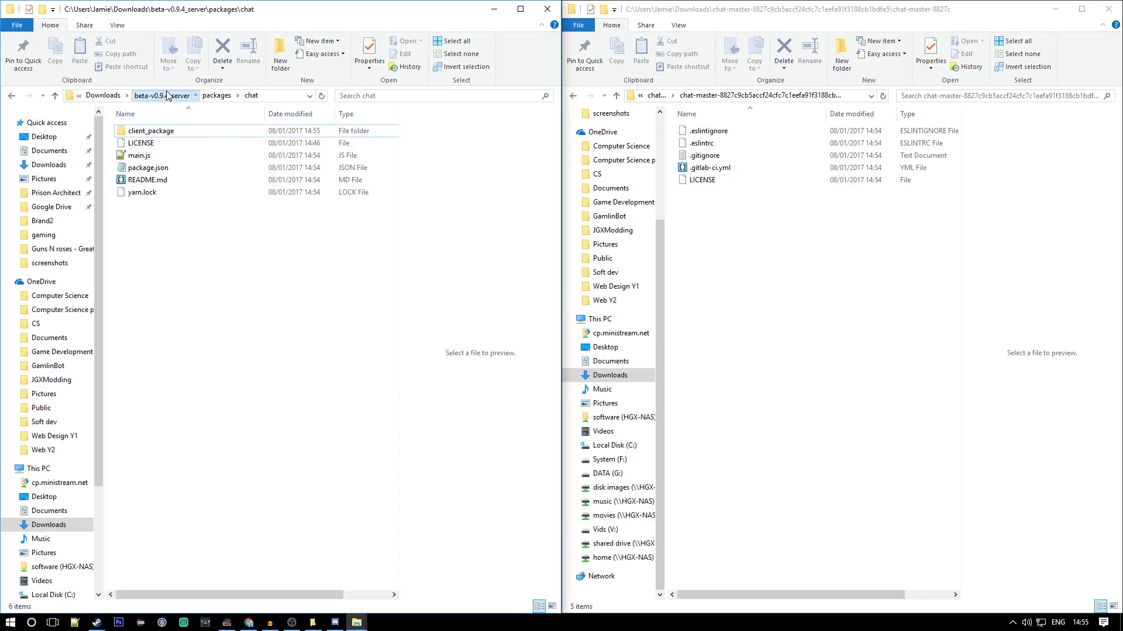
double_click(145, 293)
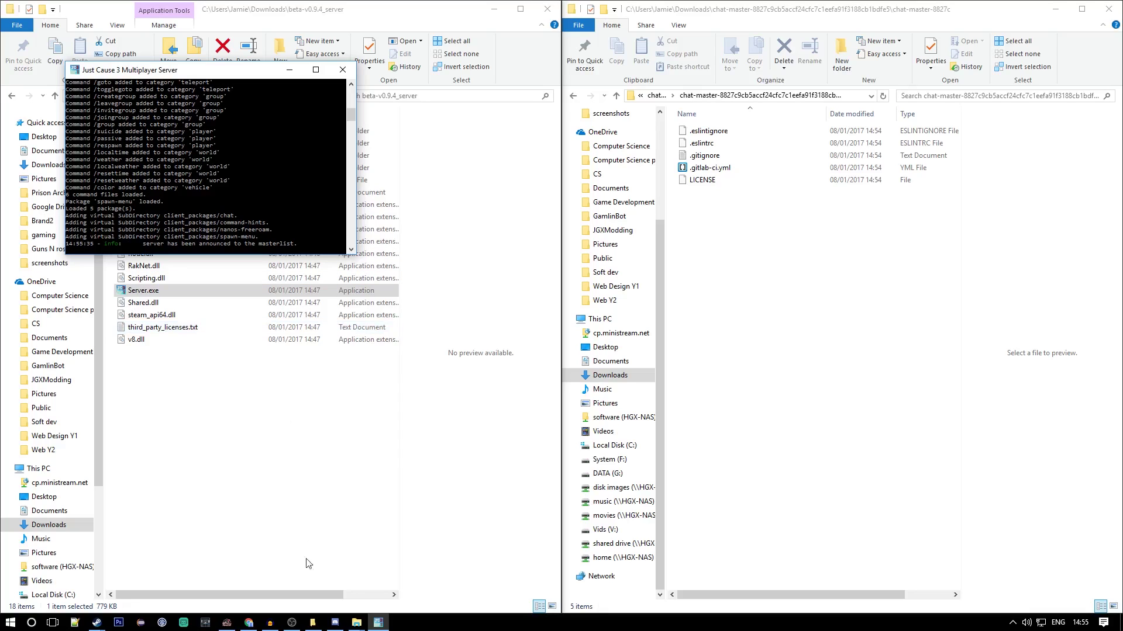
Switch to the browser, open the Masterlist page from the just-cause.mp servers page and look through the listed servers.
click(249, 622)
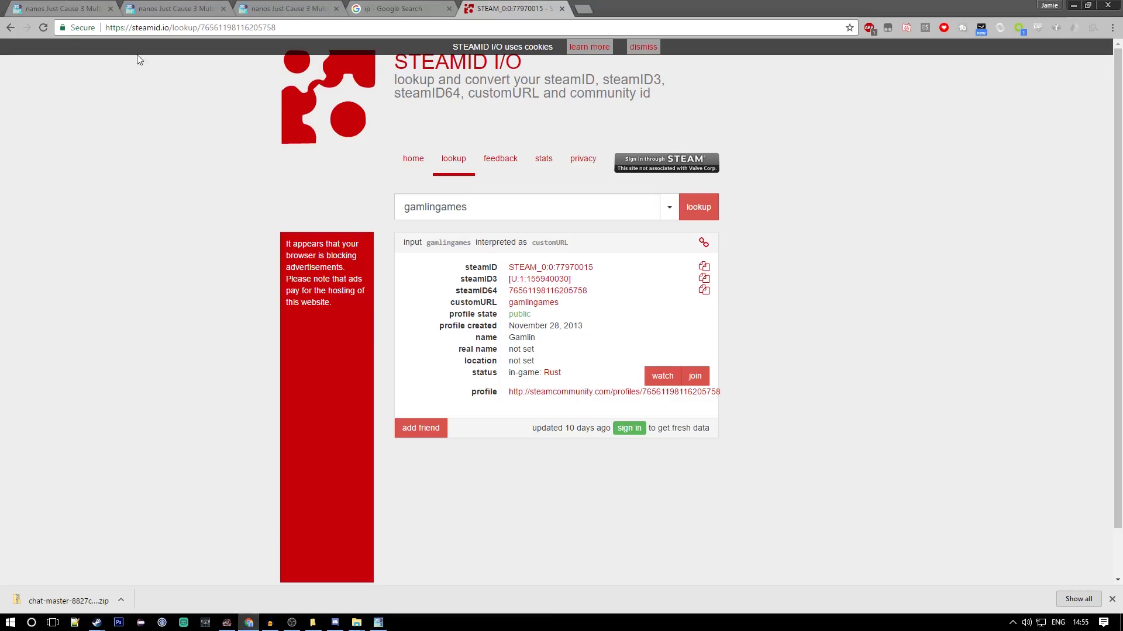
click(58, 8)
click(535, 385)
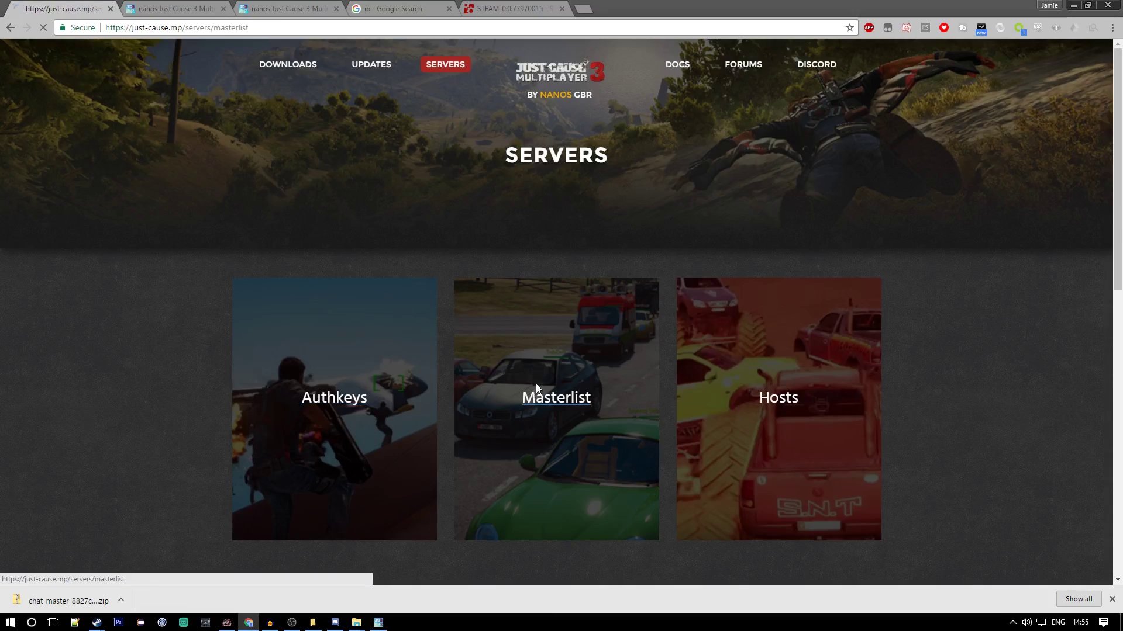
scroll(533, 284, down, 1)
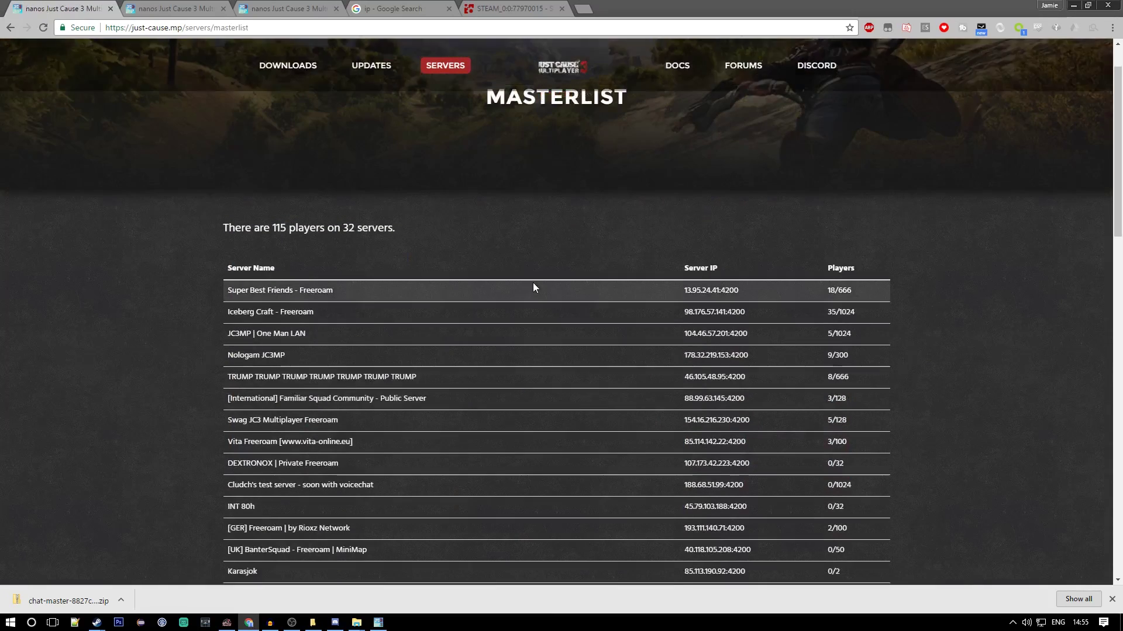
Search the masterlist page for the tutorial server by the start of its name and close the search.
key(ctrl+f)
text(gam)
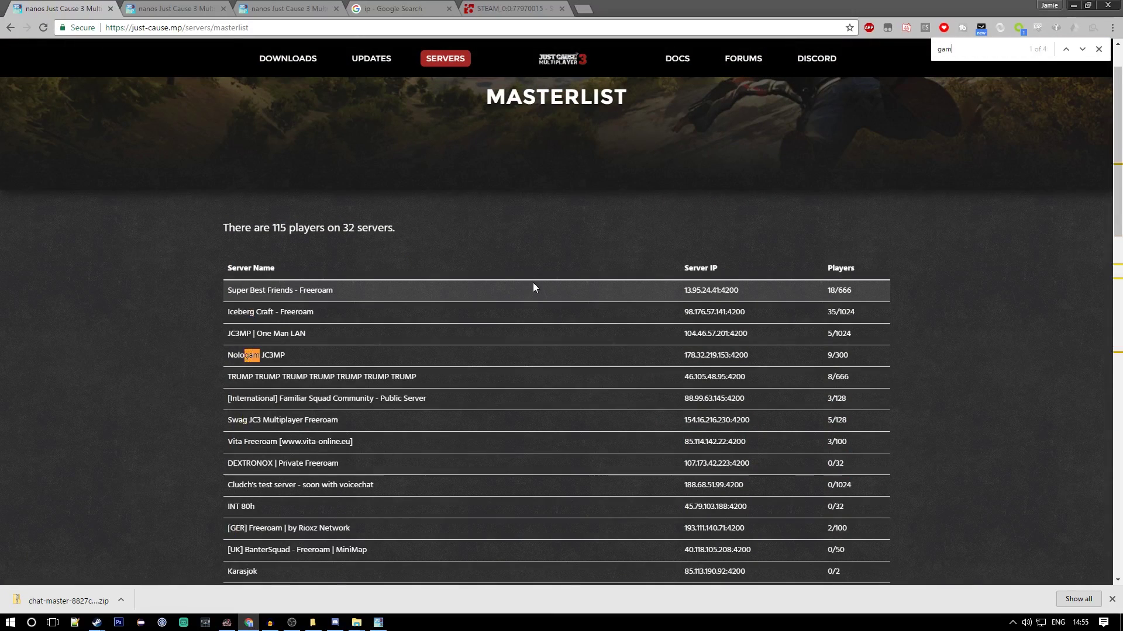
text(li)
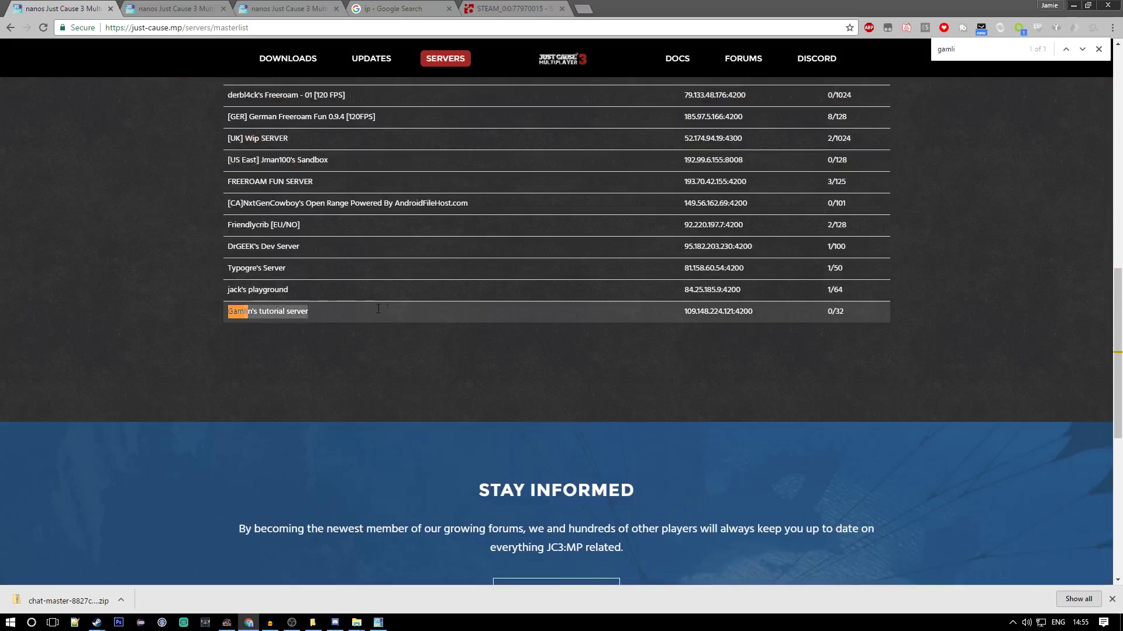
click(1096, 49)
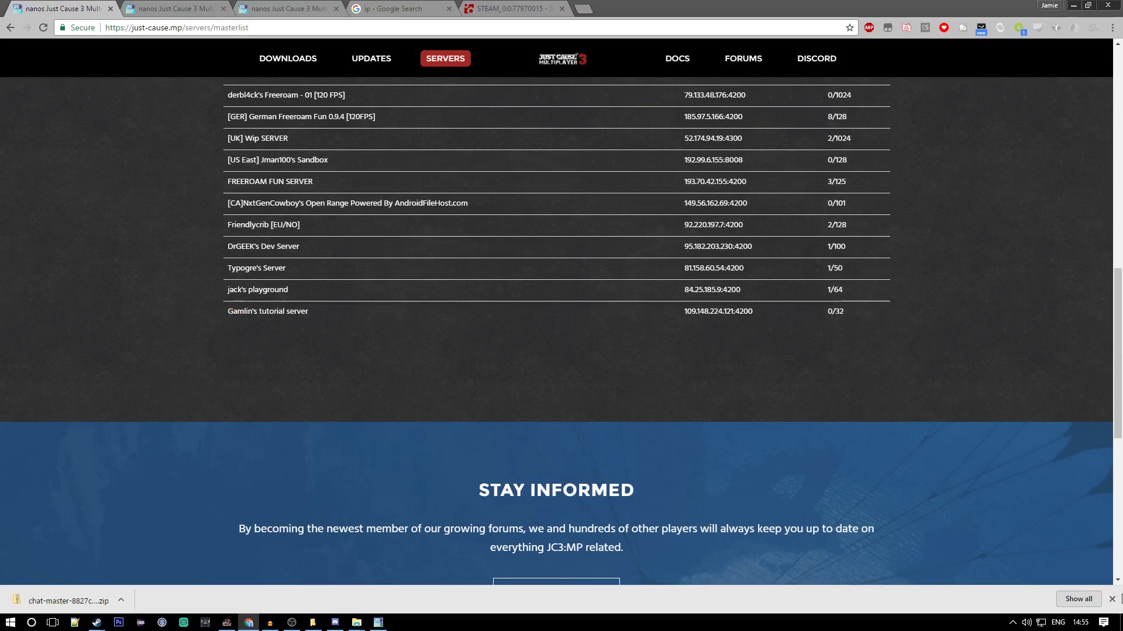
Switch to Just Cause 3 Multiplayer, open the Server Browser and look for the tutorial server in the list.
click(10, 622)
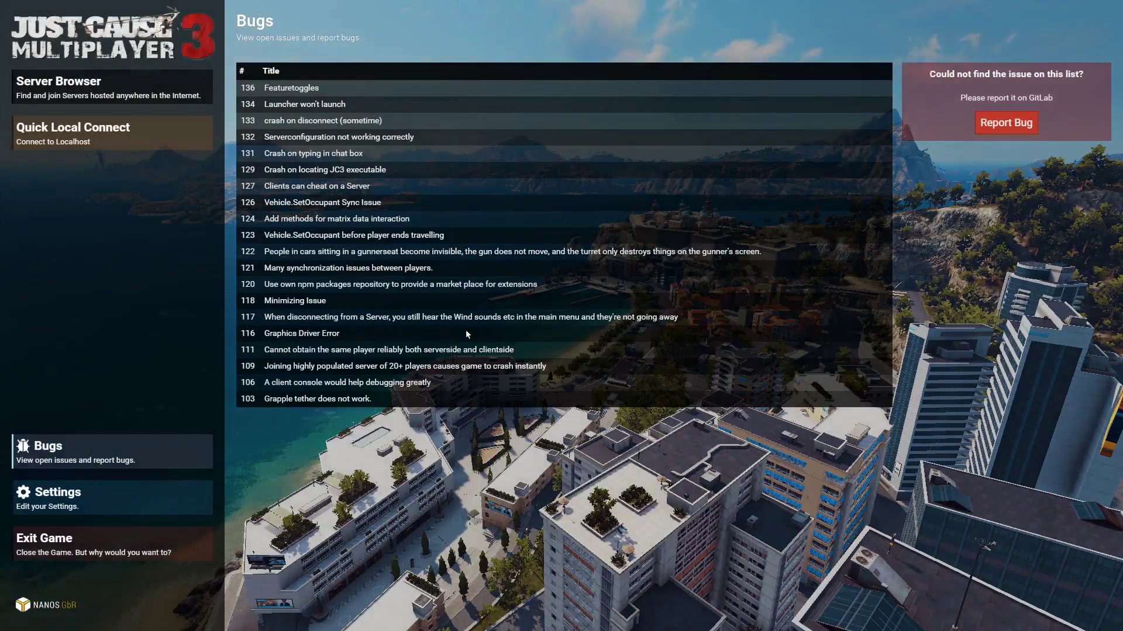
click(128, 103)
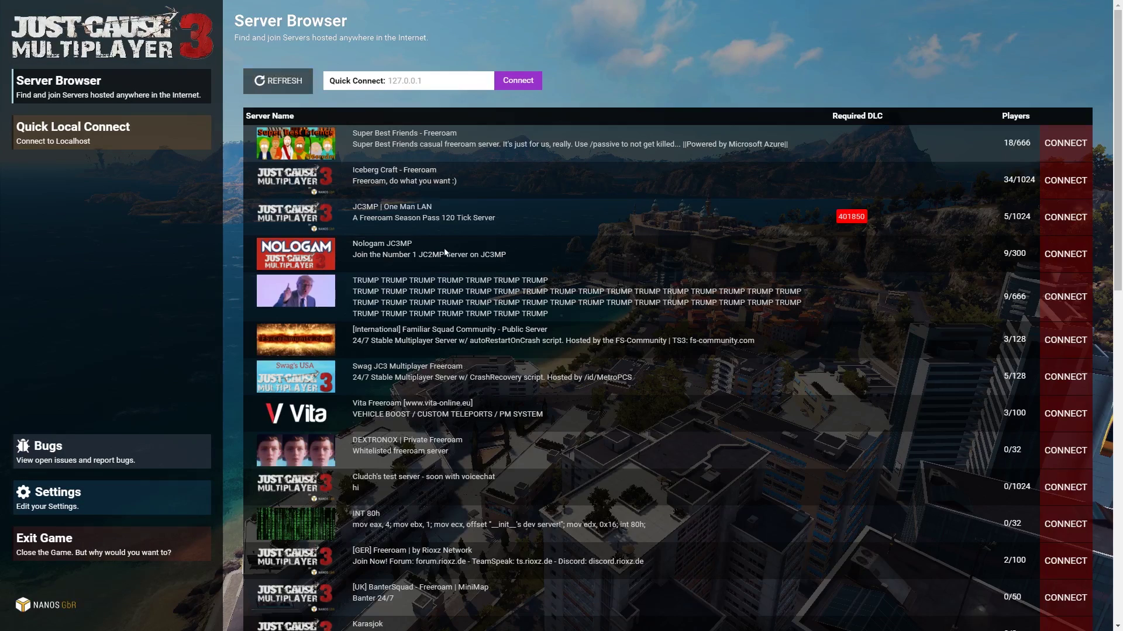
scroll(456, 248, down, 10)
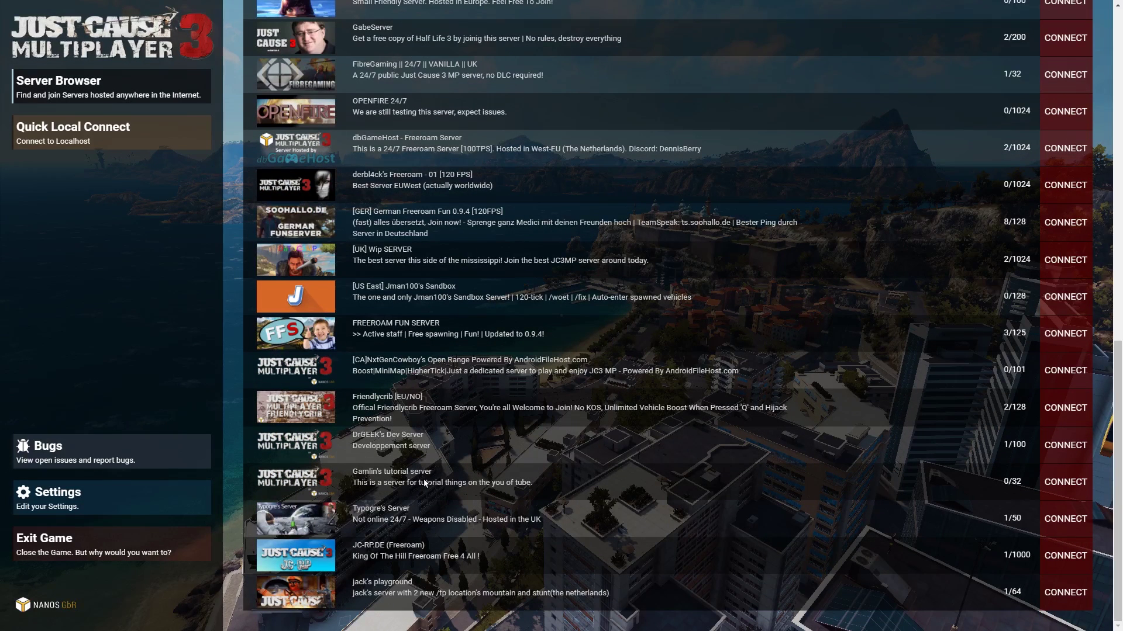
scroll(408, 120, up, 5)
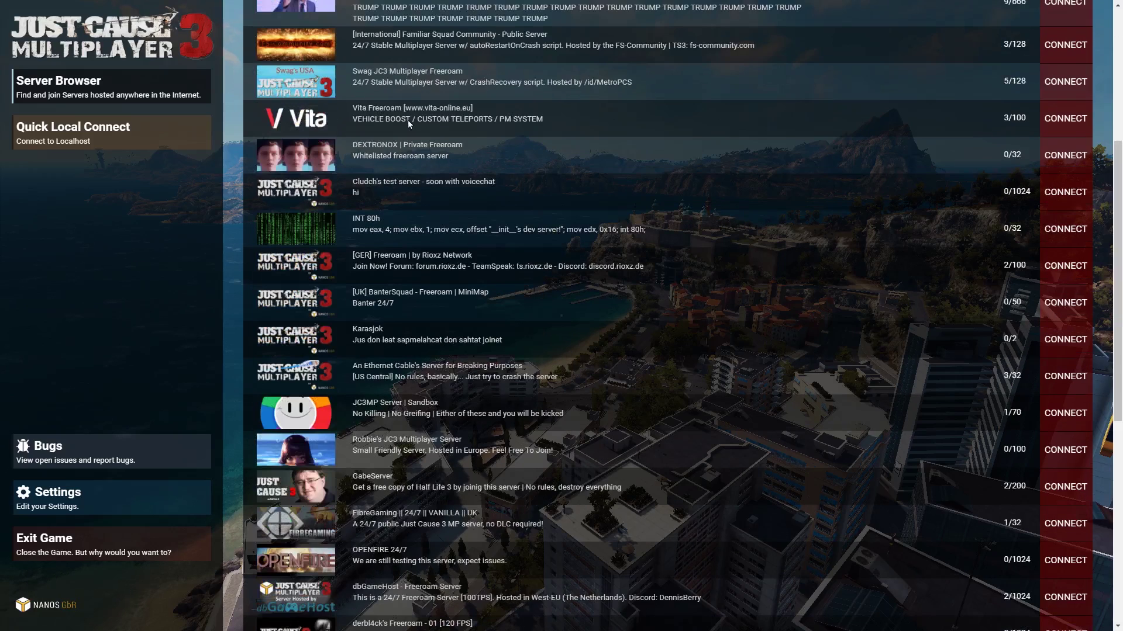
scroll(479, 136, down, 5)
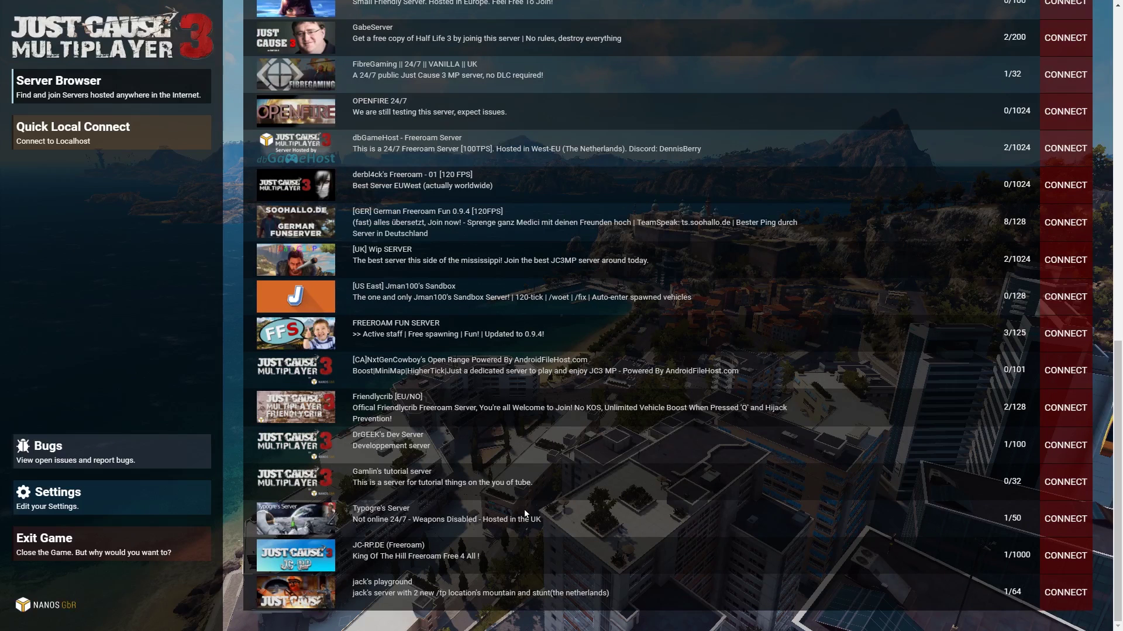
Join the locally hosted server through Quick Connect with the address 127.0.0.1.
scroll(524, 510, up, 10)
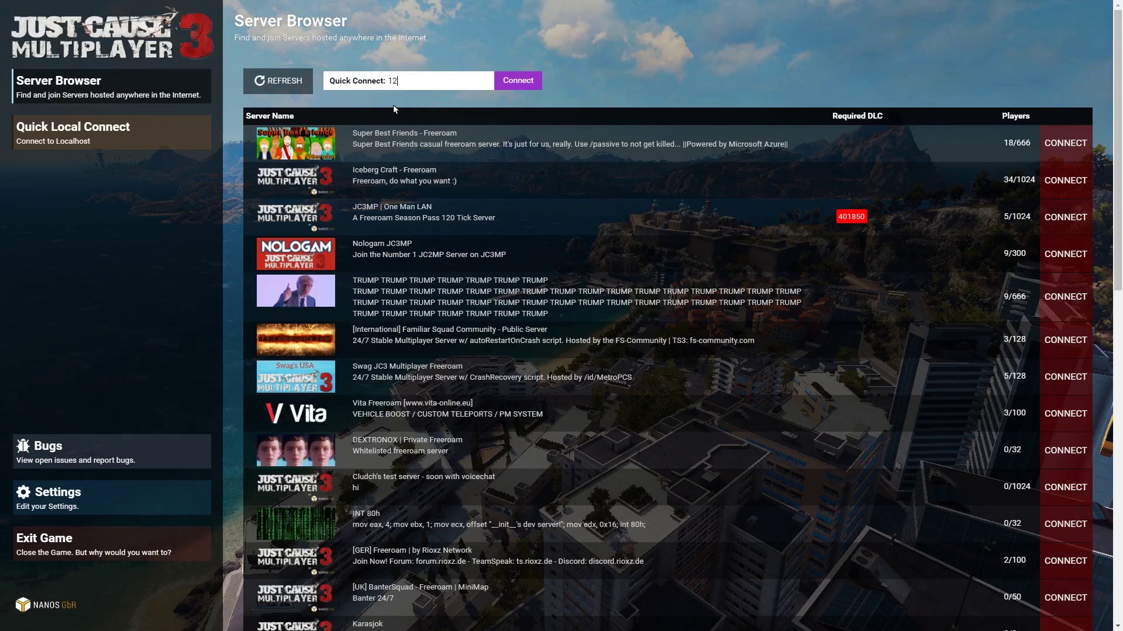
text(7.0.01)
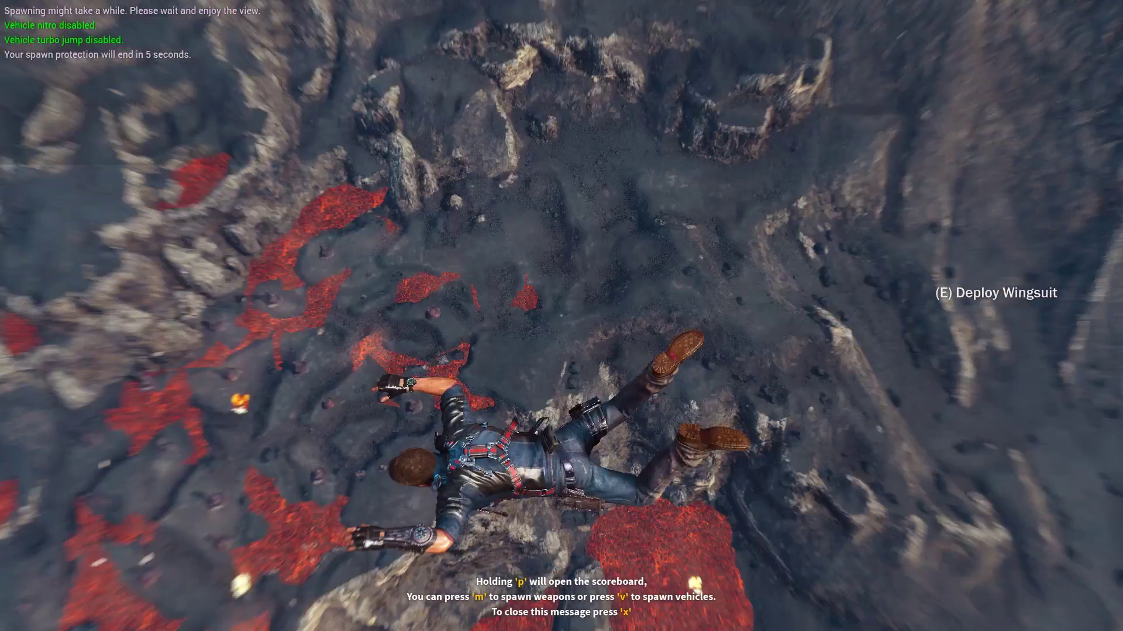
Deploy and boost the wingsuit, grapple towards the terrain and land the character on the ground.
key(e)
key(shift)
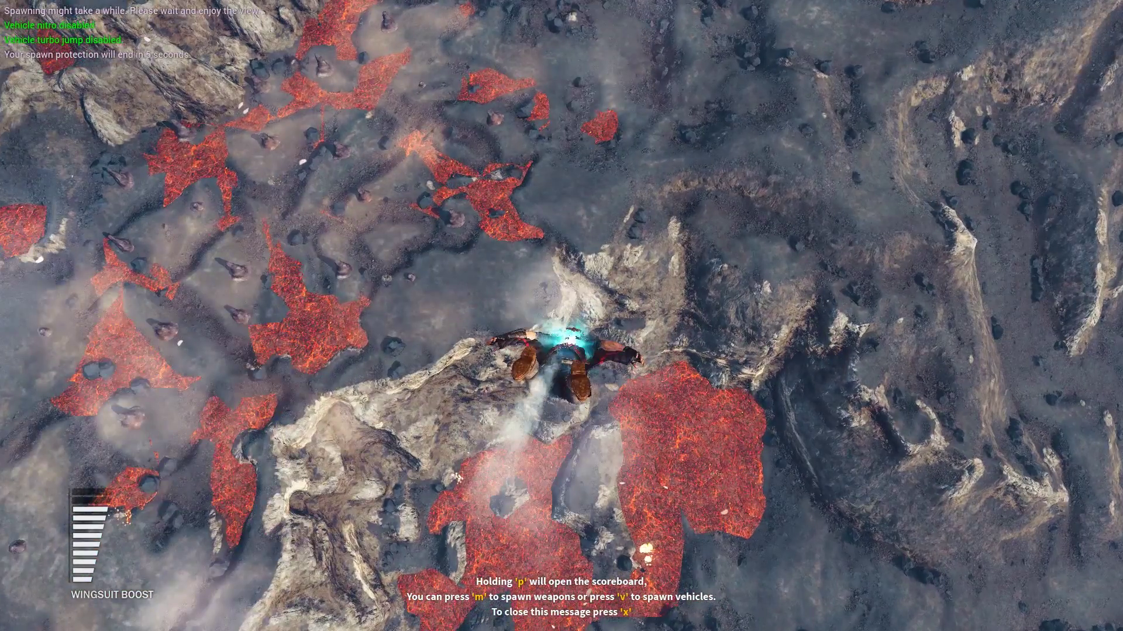
key(shift)
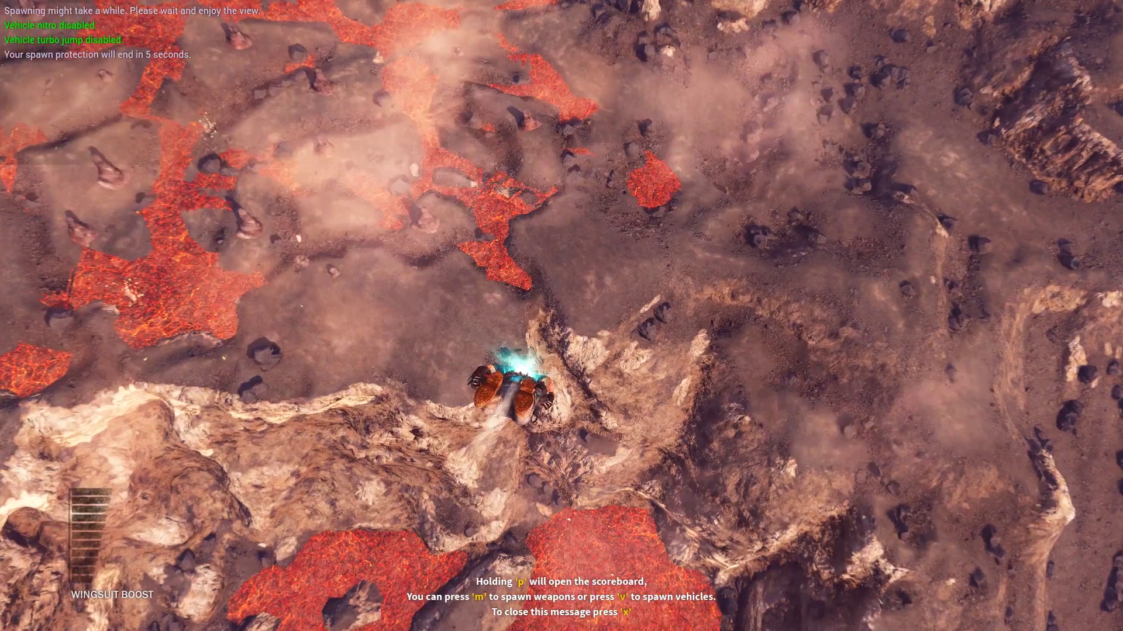
key(f)
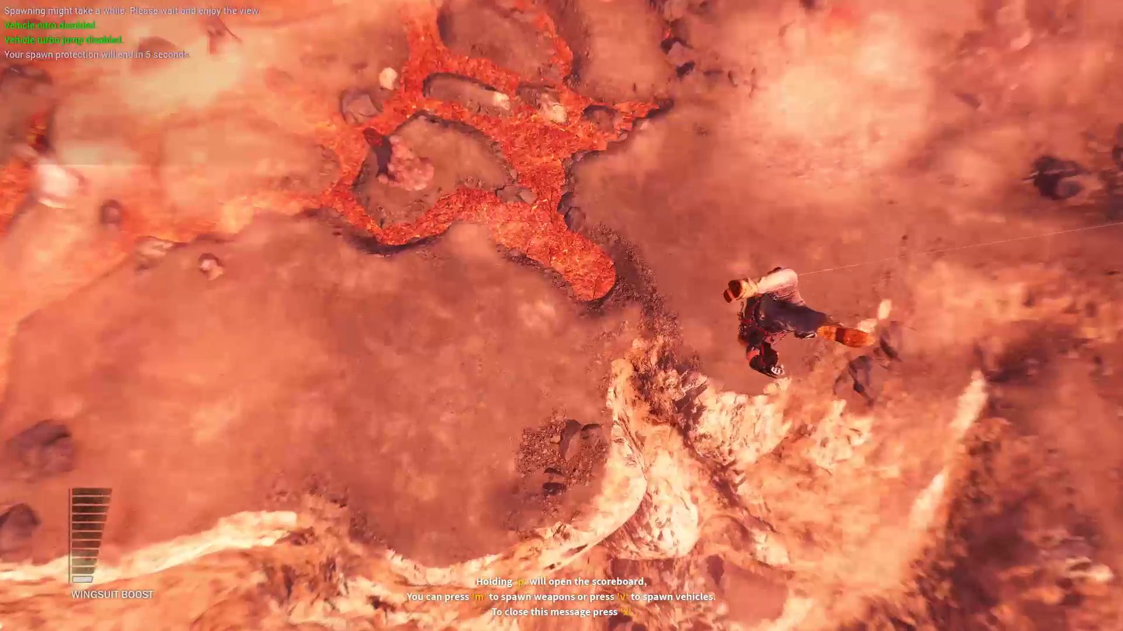
key(space)
key(ctrl)
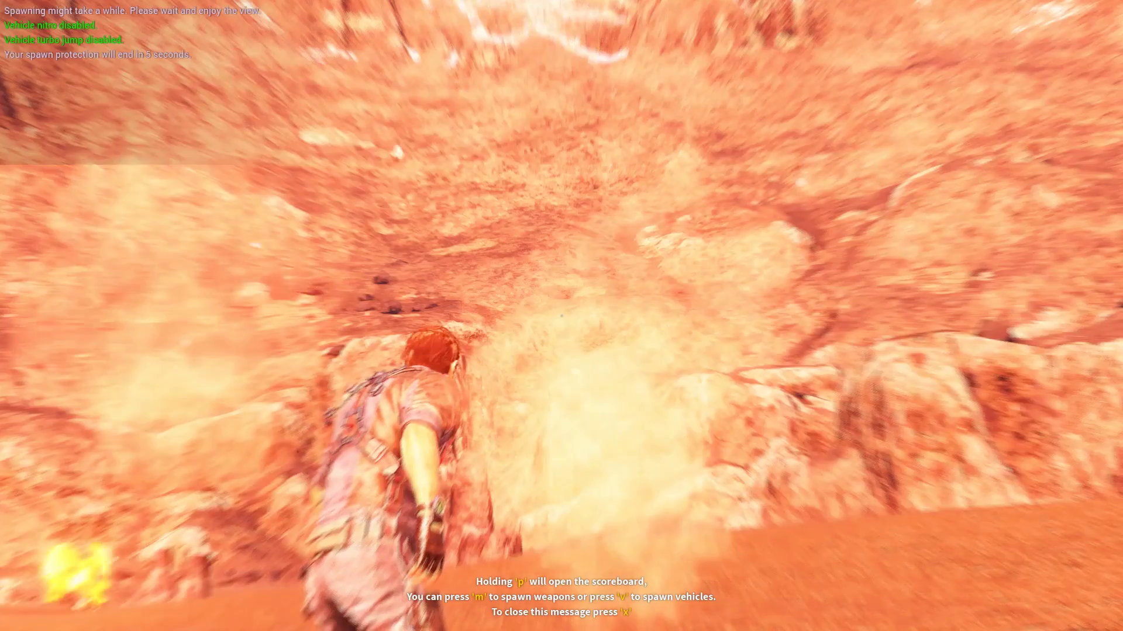
Send the message Hello in the server chat using the /m command.
text(t/m)
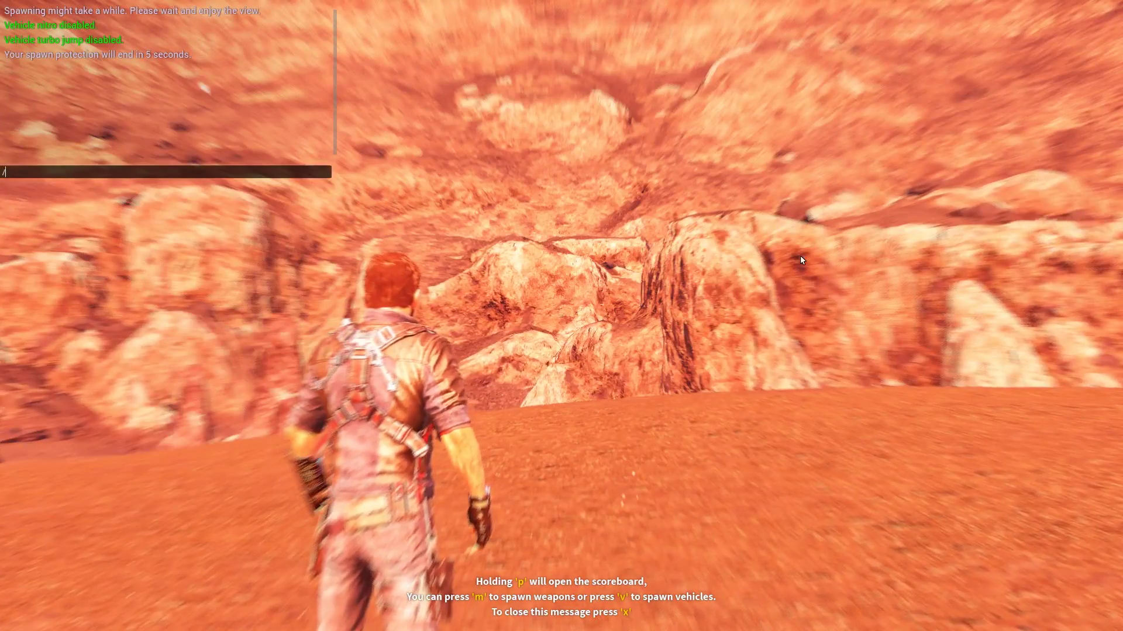
text(Hello)
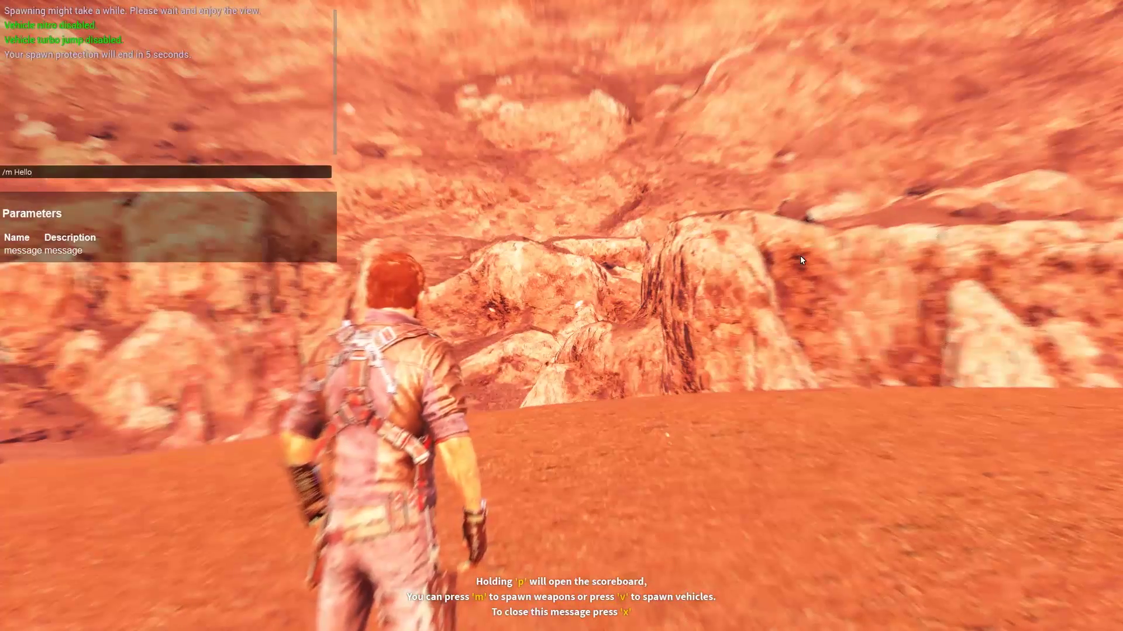
key(Return)
key(w)
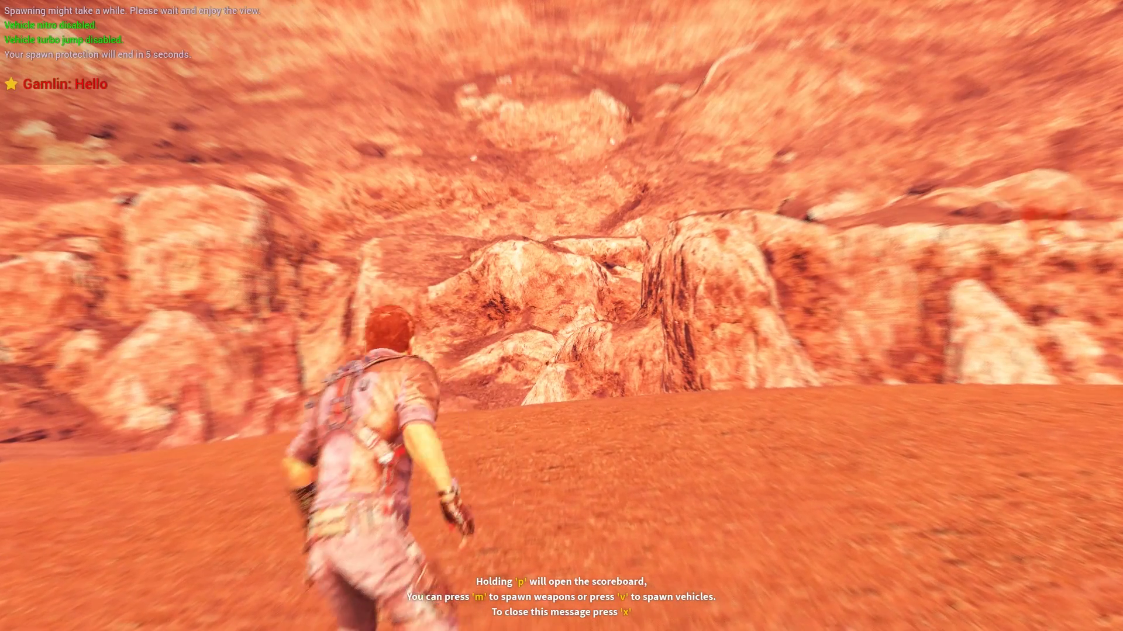
Display the server's scoreboard to check the connected player's admin star, kills and deaths.
key(Escape)
key(ctrl)
key(p)
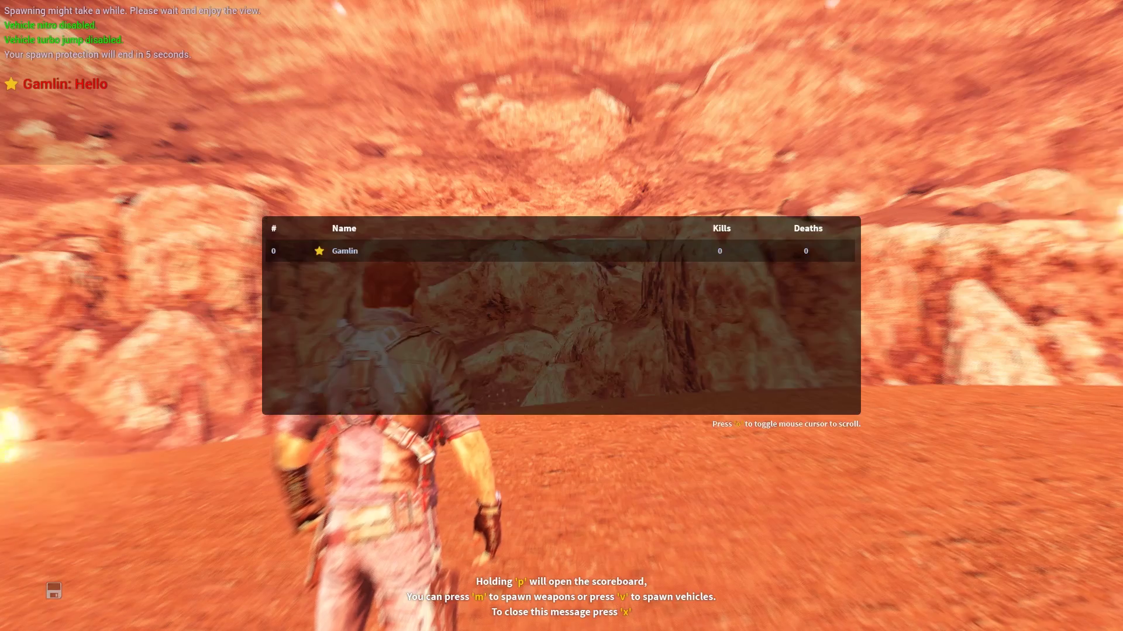